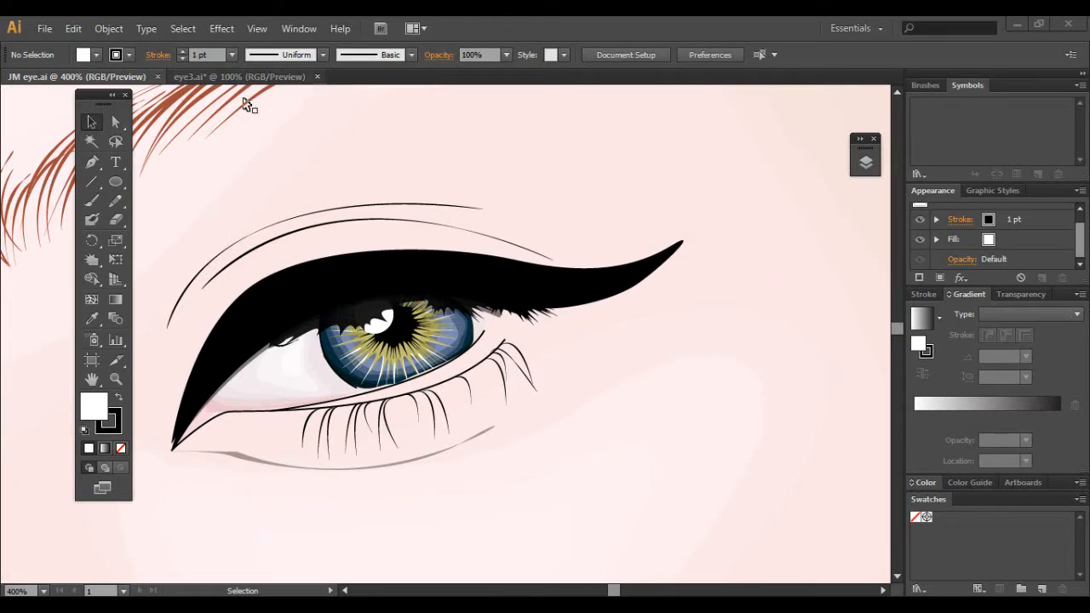
- Switch to the eye3.ai document and dim the images on Layer 1, the photo layer, to 50%
click(242, 77)
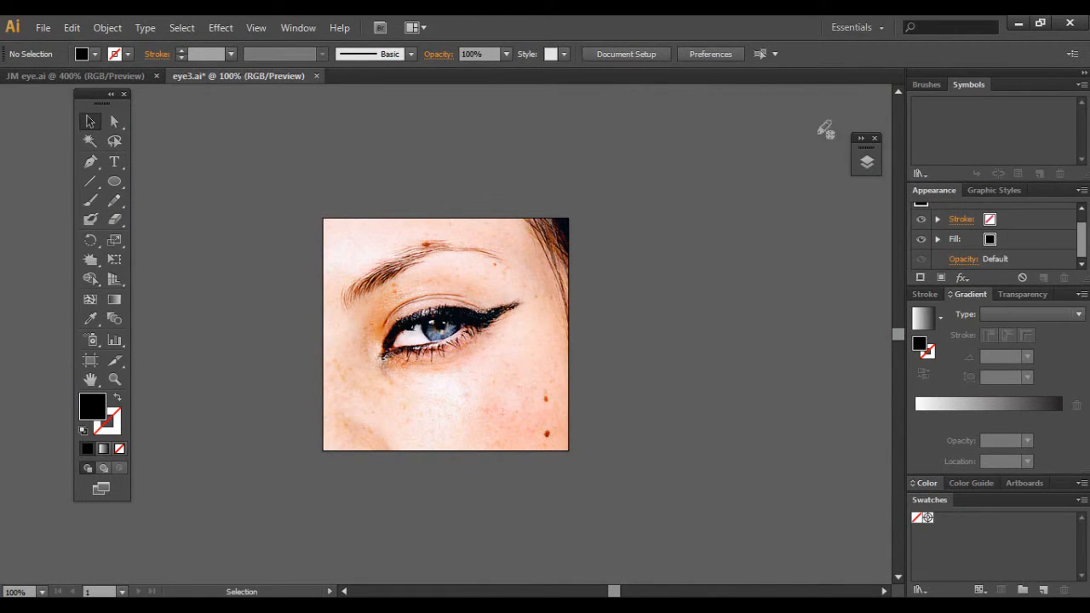
click(865, 163)
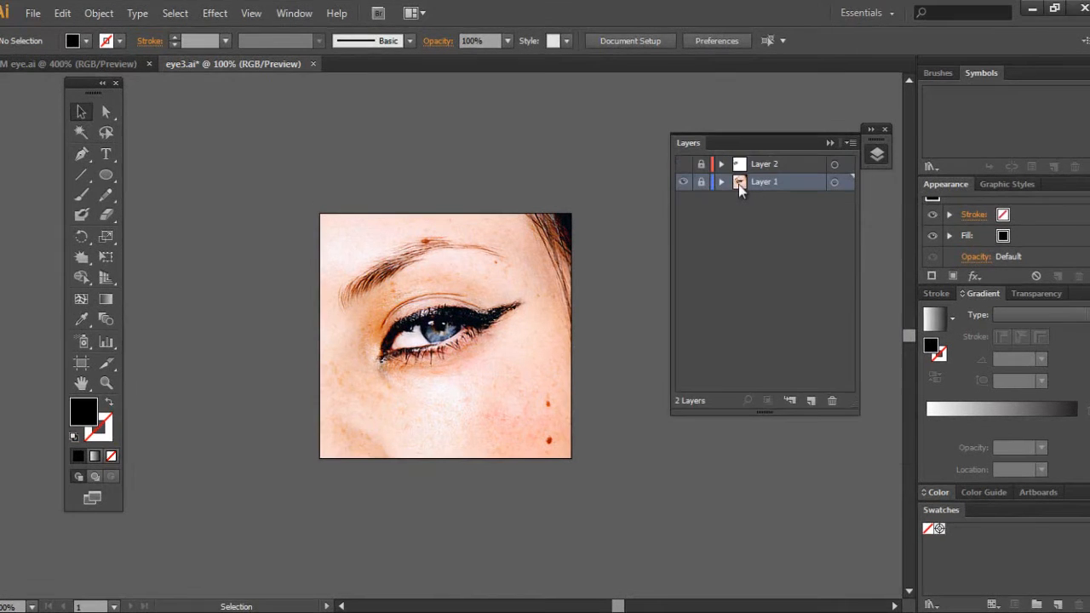
double_click(731, 188)
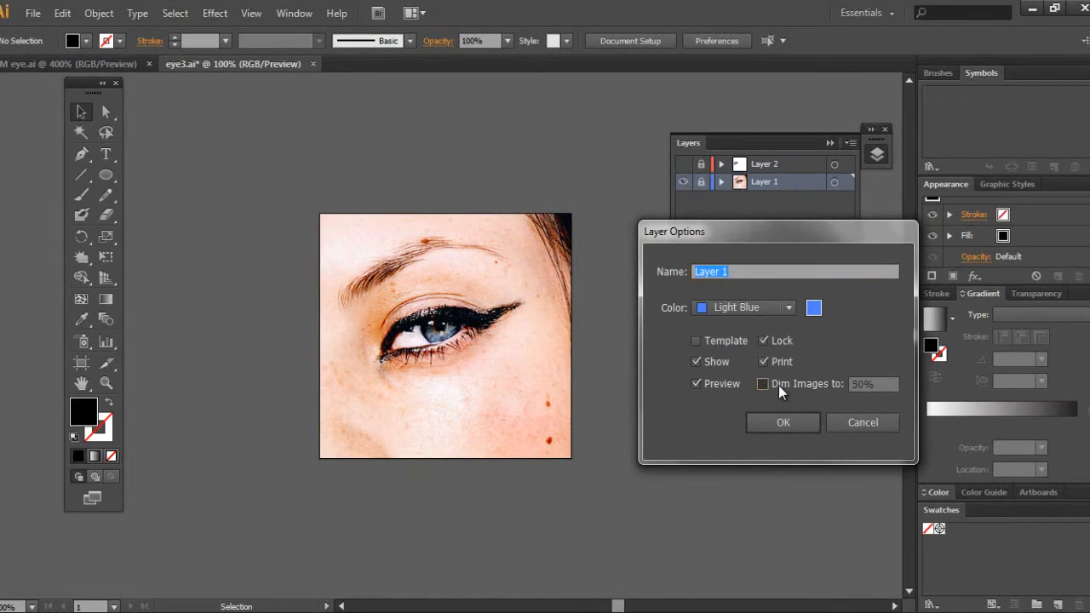
click(778, 385)
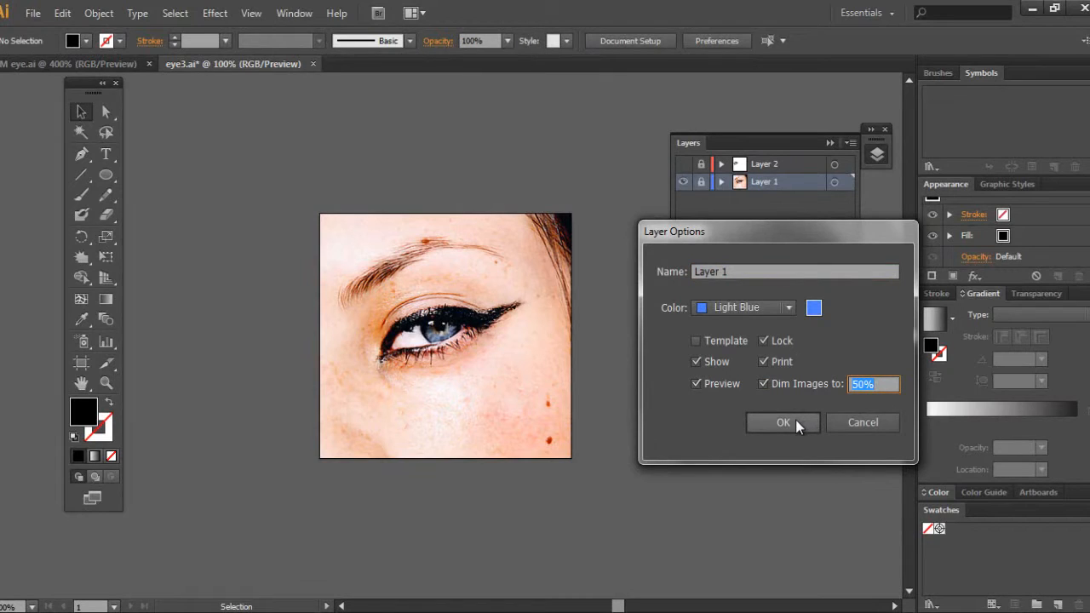
click(795, 419)
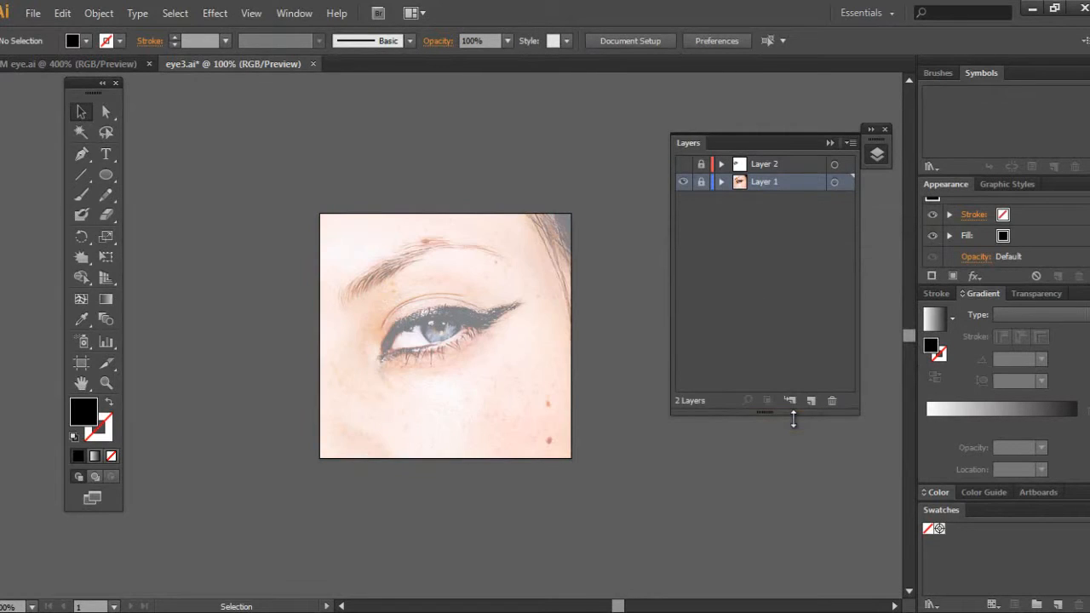
- Add a new layer directly above the dimmed photo layer for tracing the eye
key(ctrl+plus)
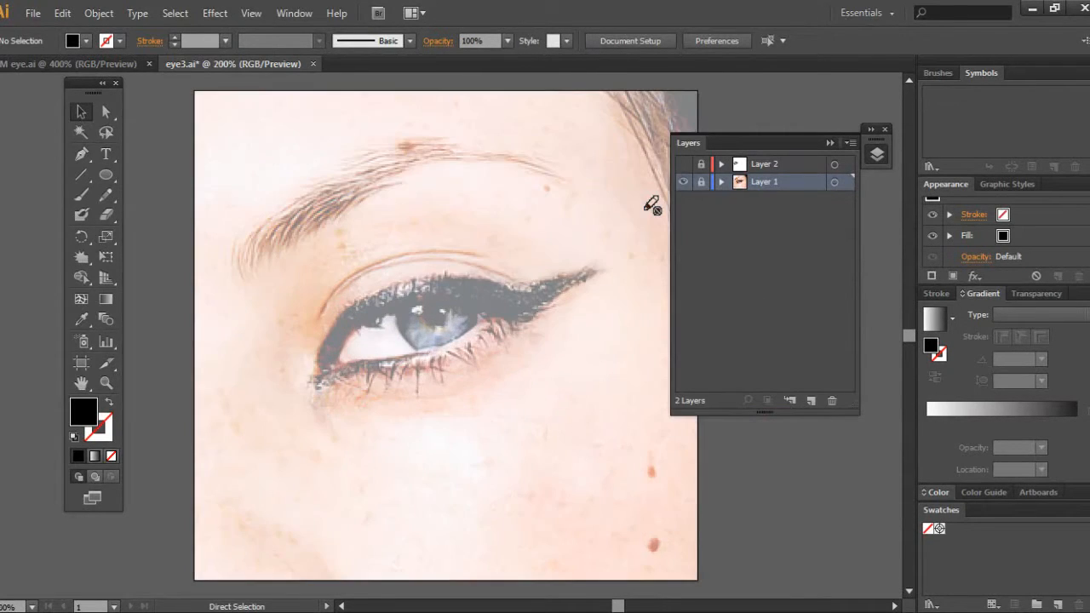
key(ctrl+plus)
click(811, 401)
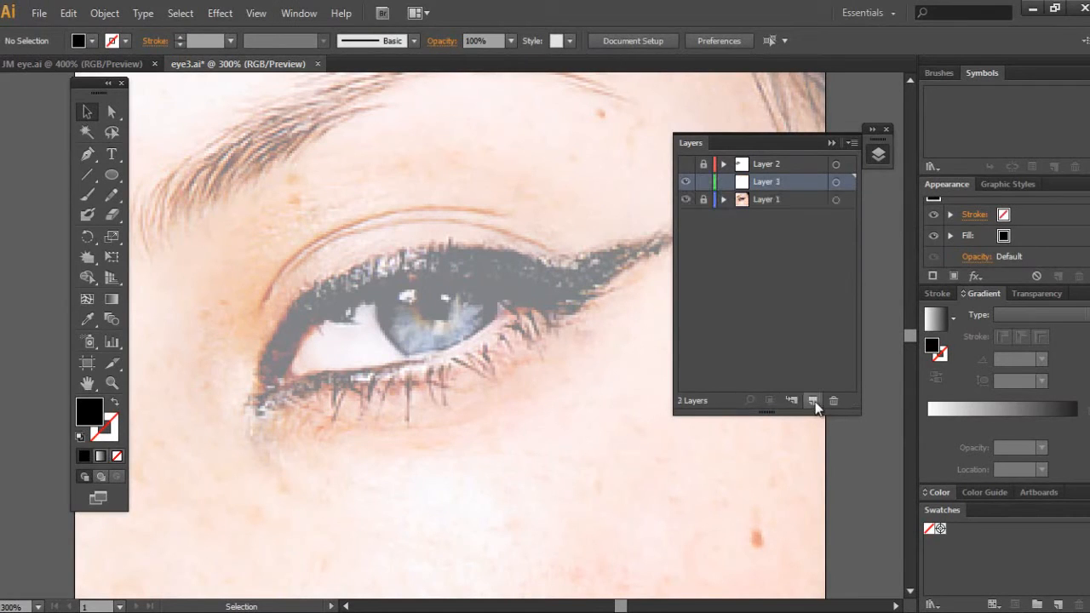
- Draw an iris-sized circle with black fill and 1 pt black stroke on the new layer, and align it over the photo's iris
click(116, 454)
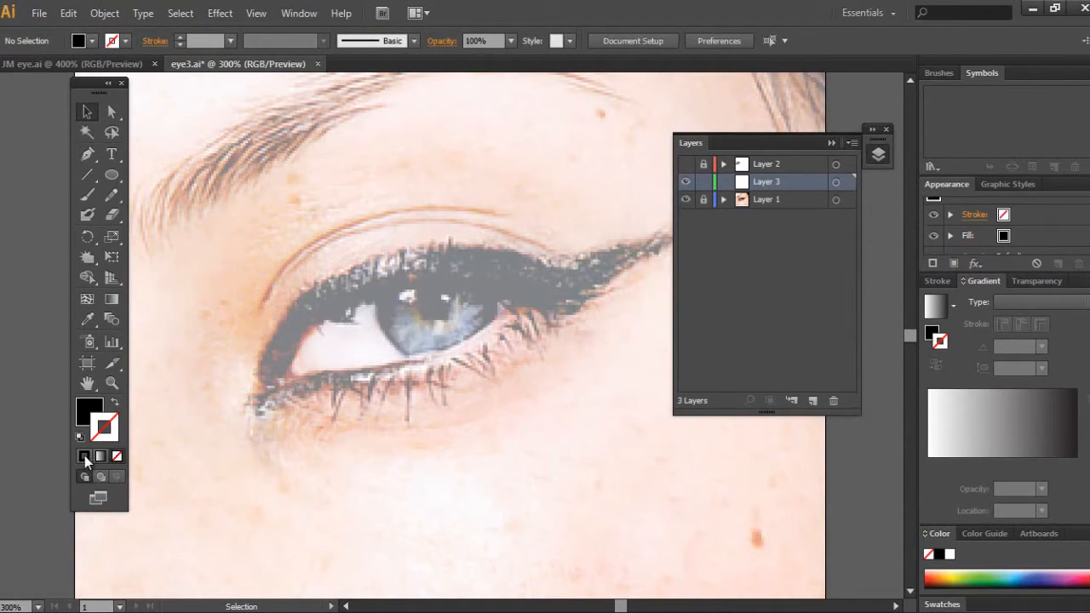
click(84, 455)
click(112, 174)
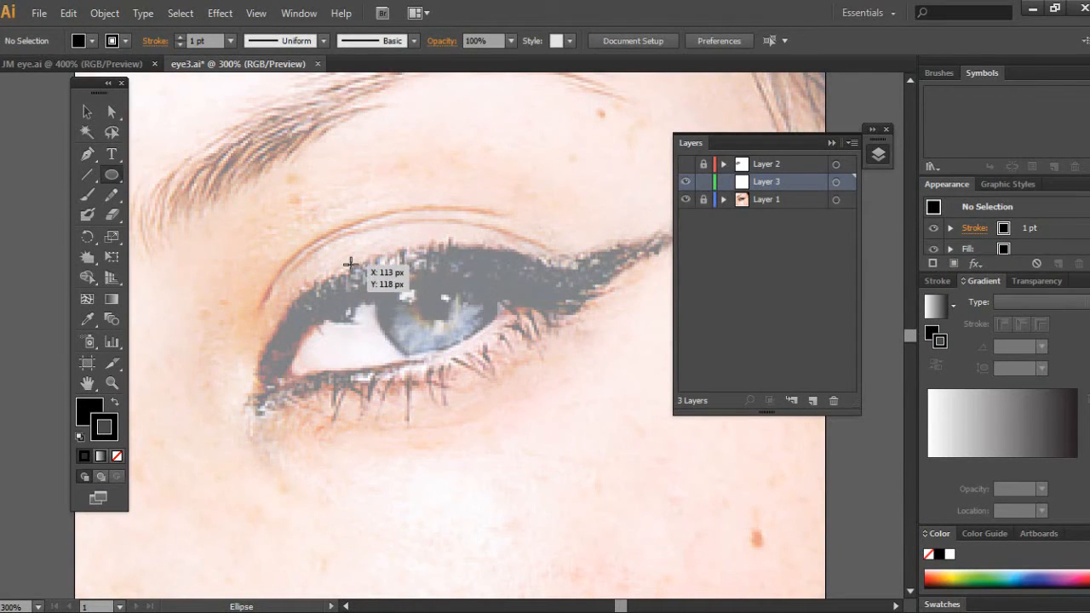
drag(418, 330, 481, 330)
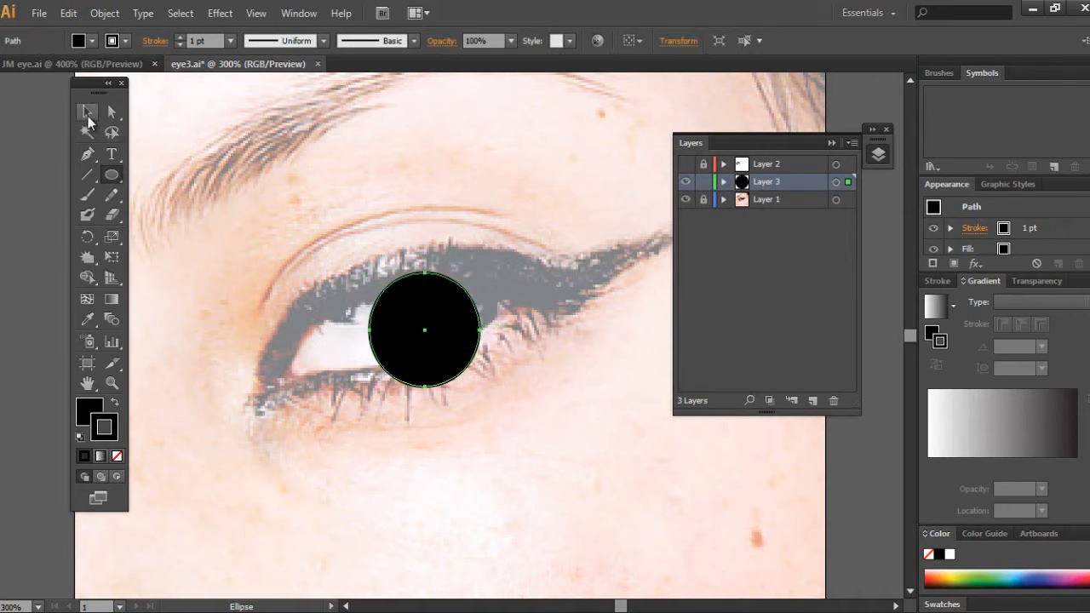
click(88, 116)
drag(417, 359, 435, 336)
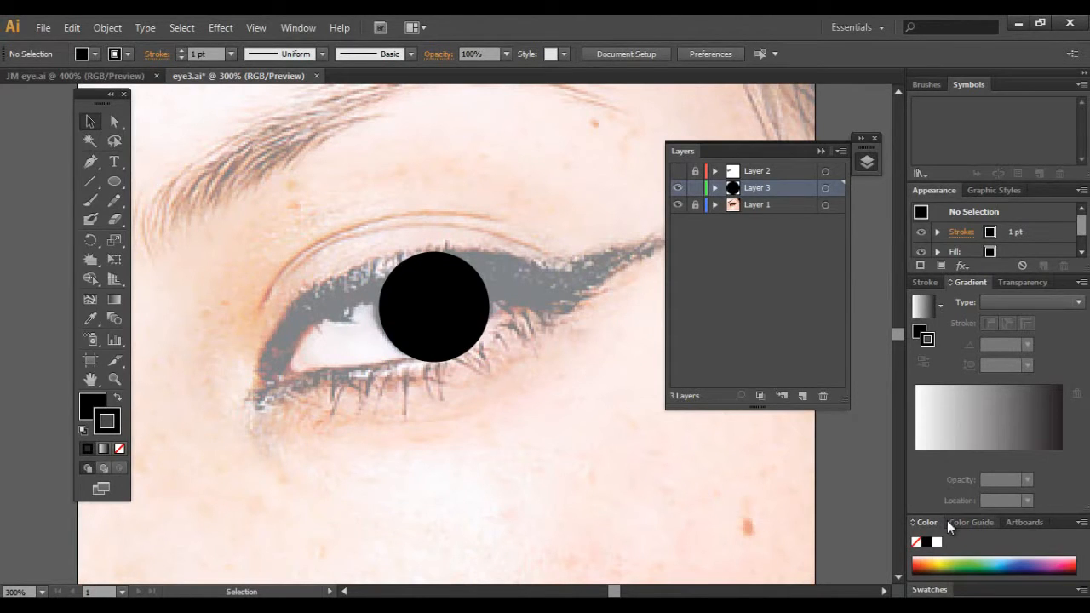
- Open the Sky gradient swatch library, compare it with Brights and Color Harmonies, and pick its orange-to-brown gradient
click(930, 590)
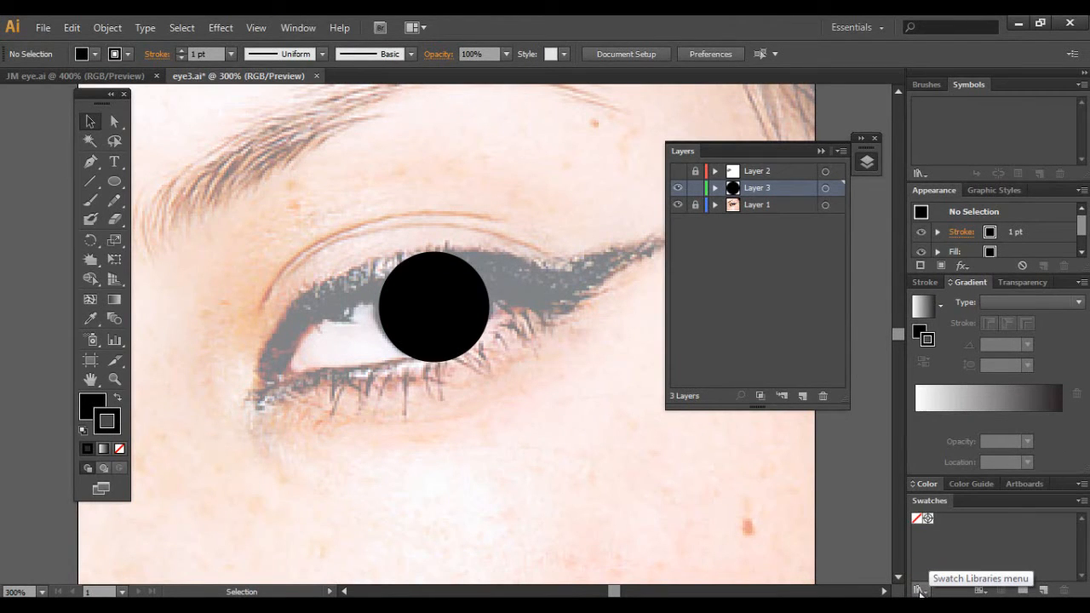
click(919, 591)
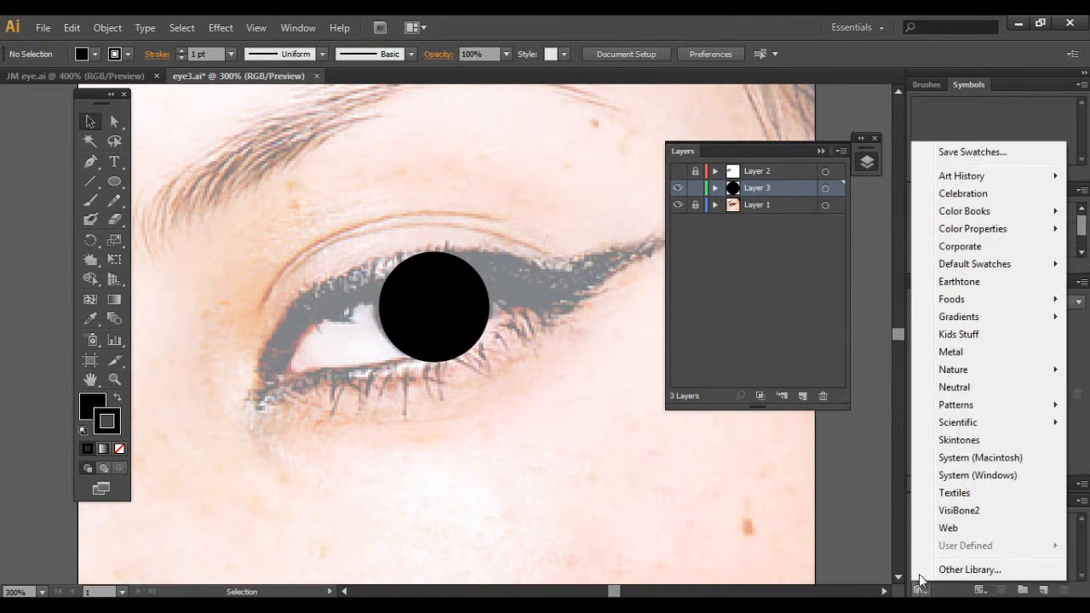
mouse_move(954, 325)
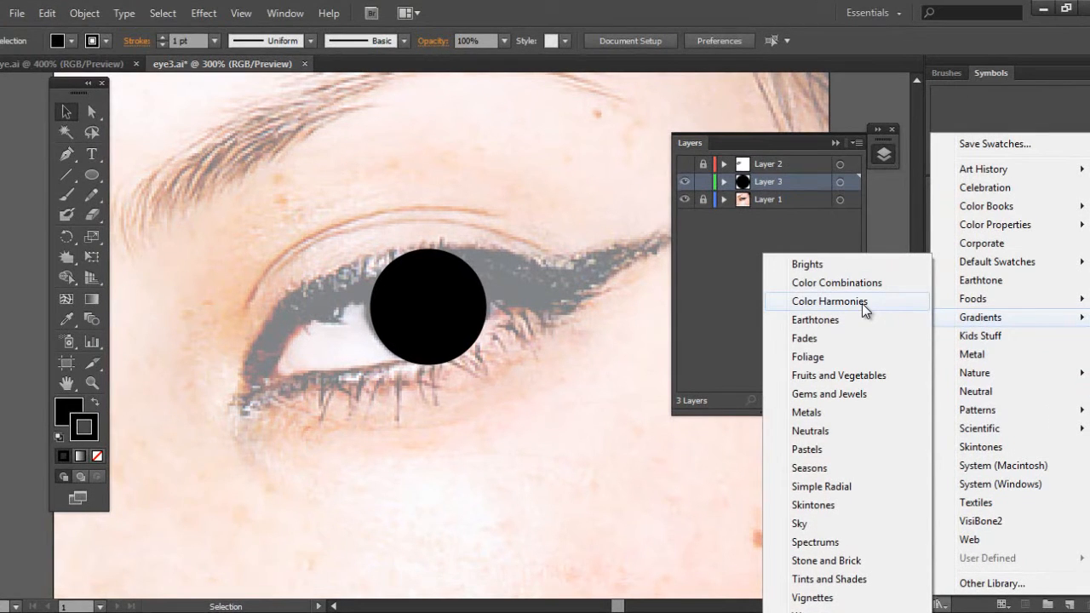
click(818, 525)
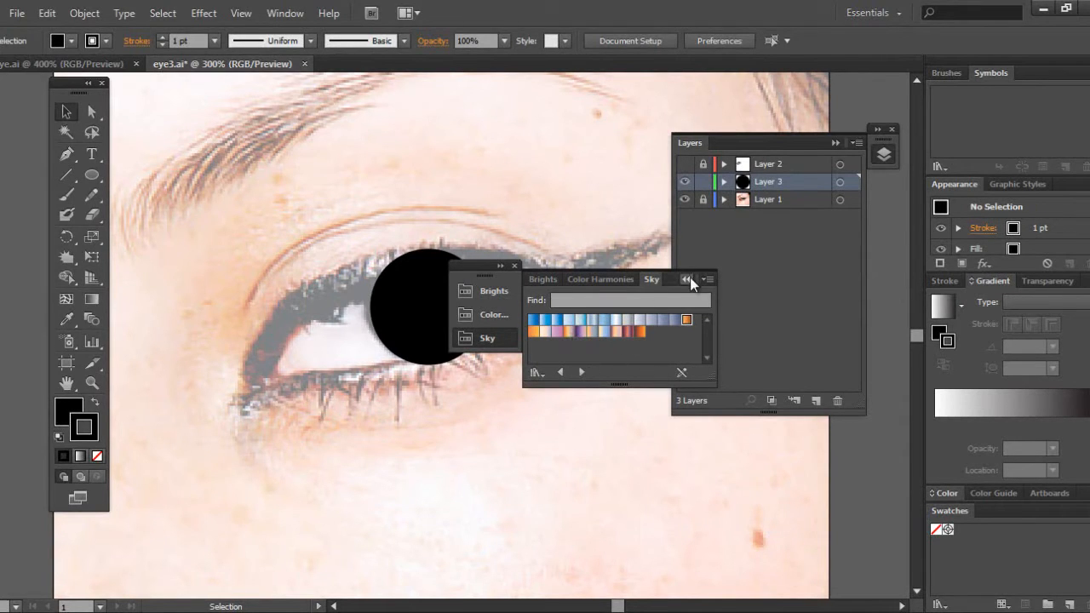
click(612, 279)
click(543, 279)
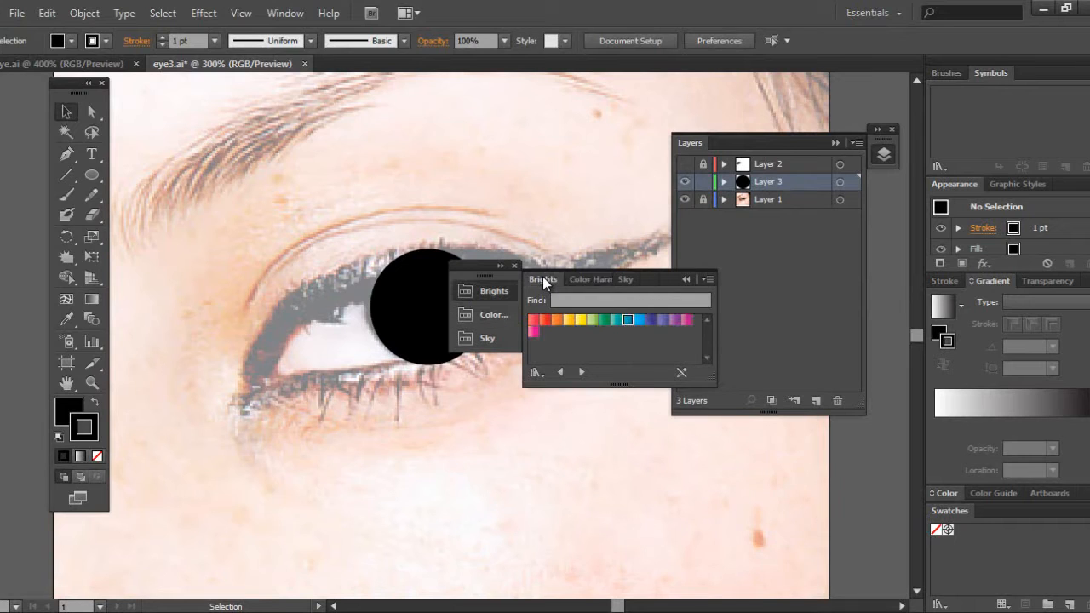
click(572, 281)
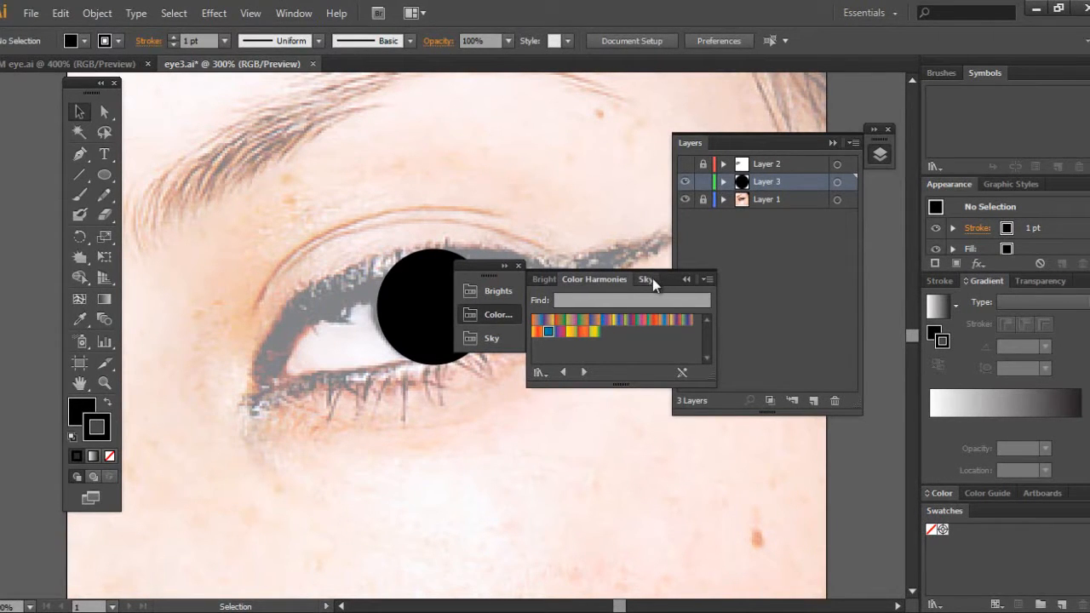
click(652, 278)
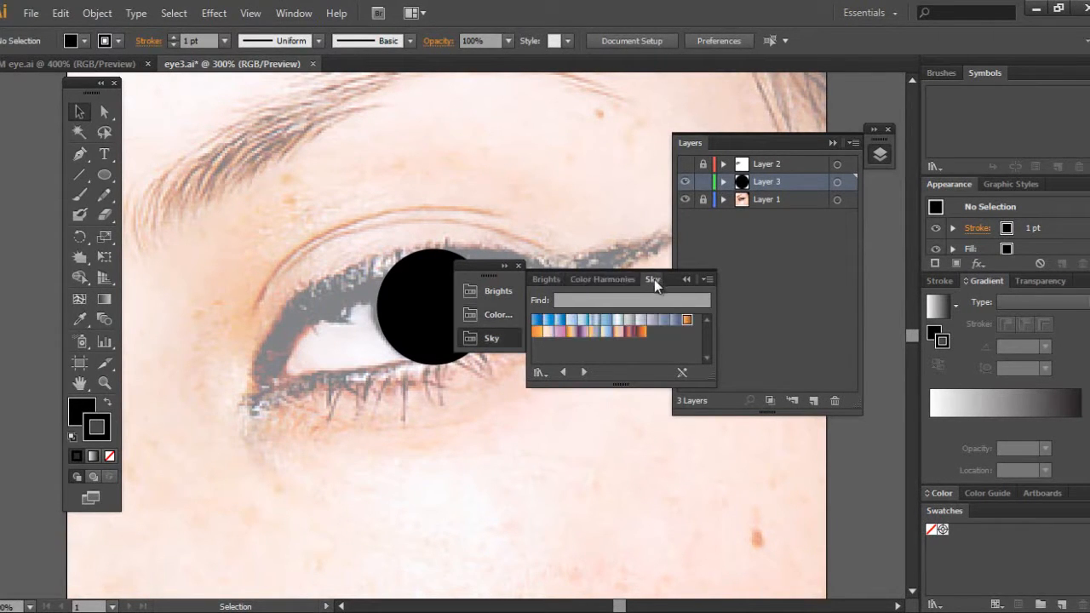
click(686, 322)
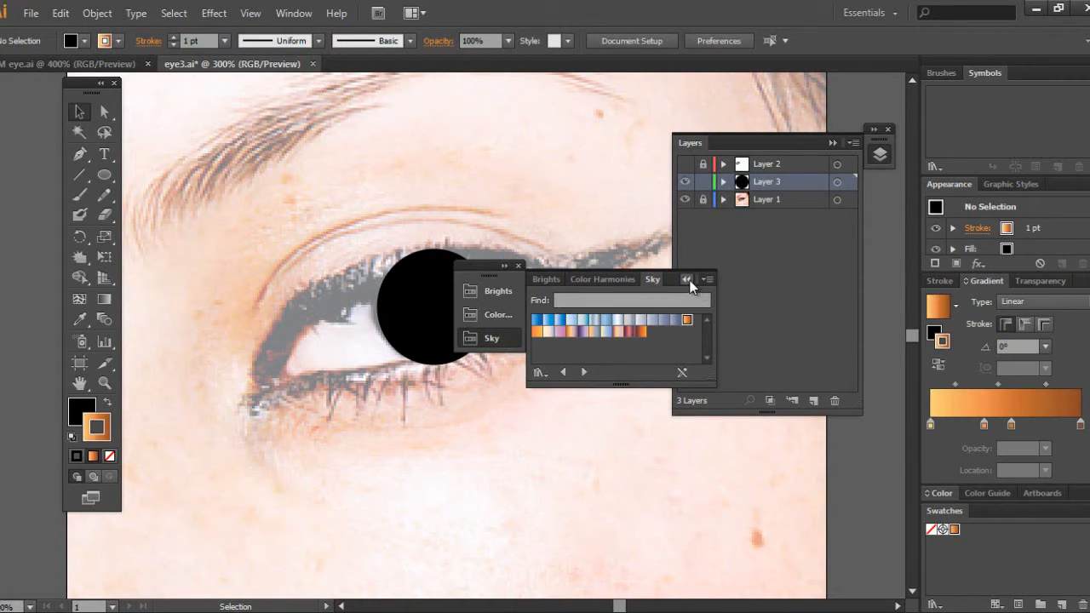
click(686, 280)
click(518, 265)
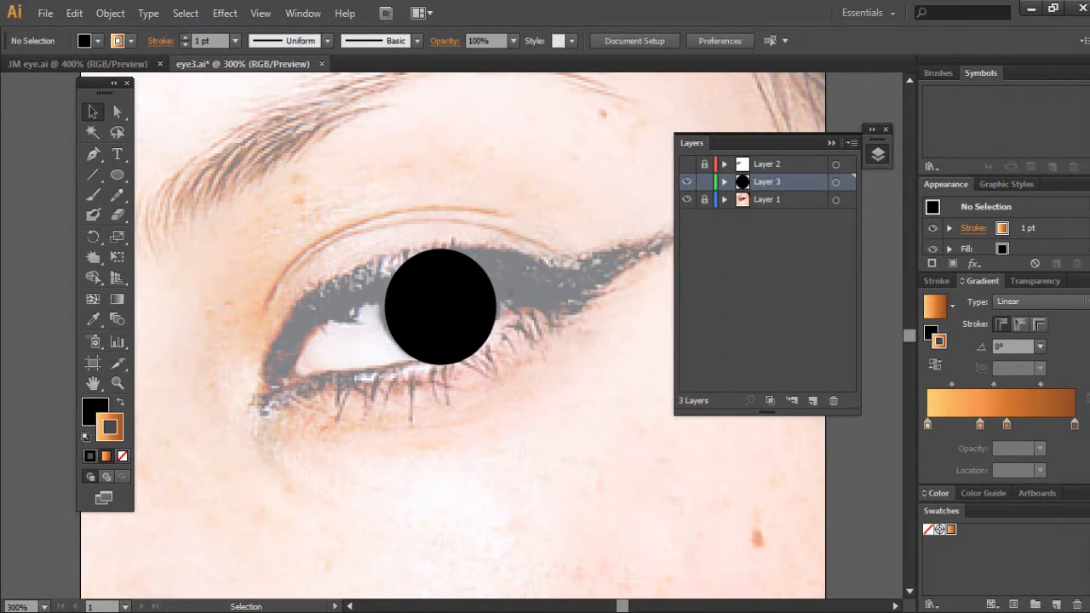
- Fill the iris circle with the orange gradient and set the gradient type to Radial
click(441, 307)
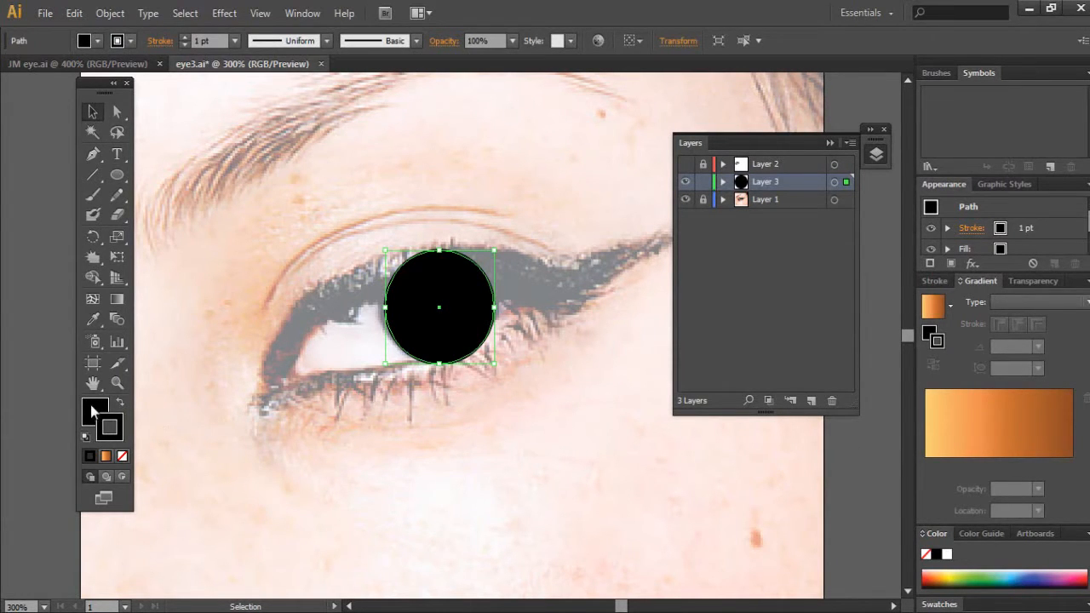
click(949, 421)
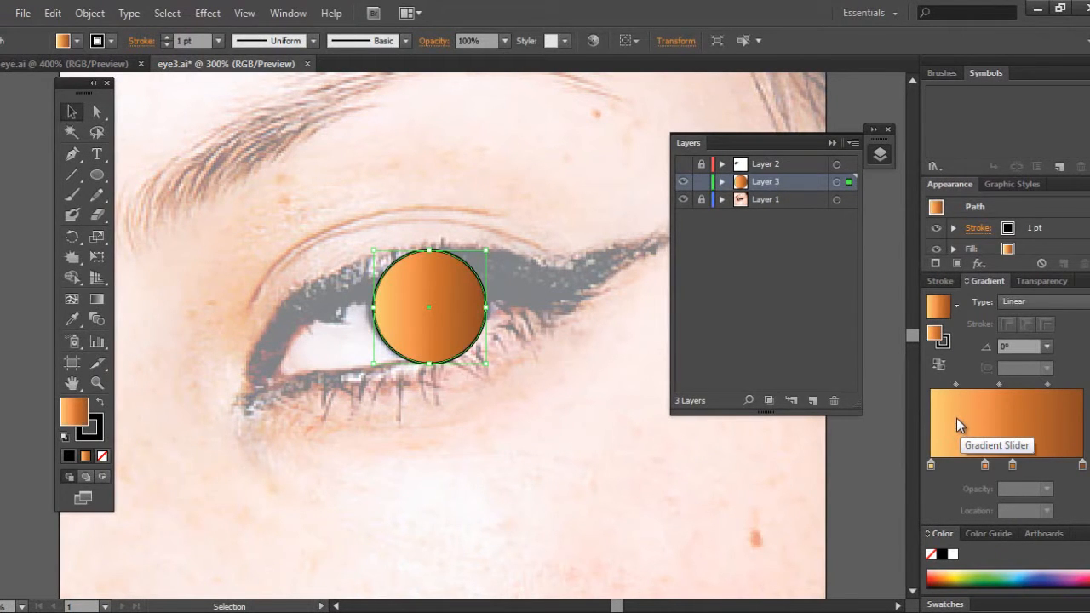
click(1026, 301)
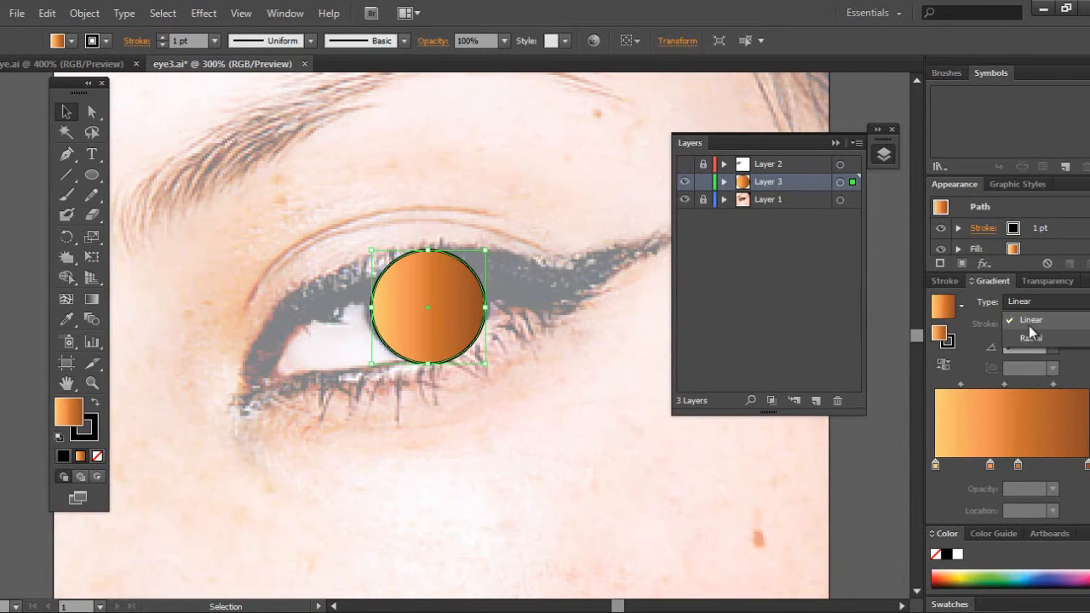
click(1030, 338)
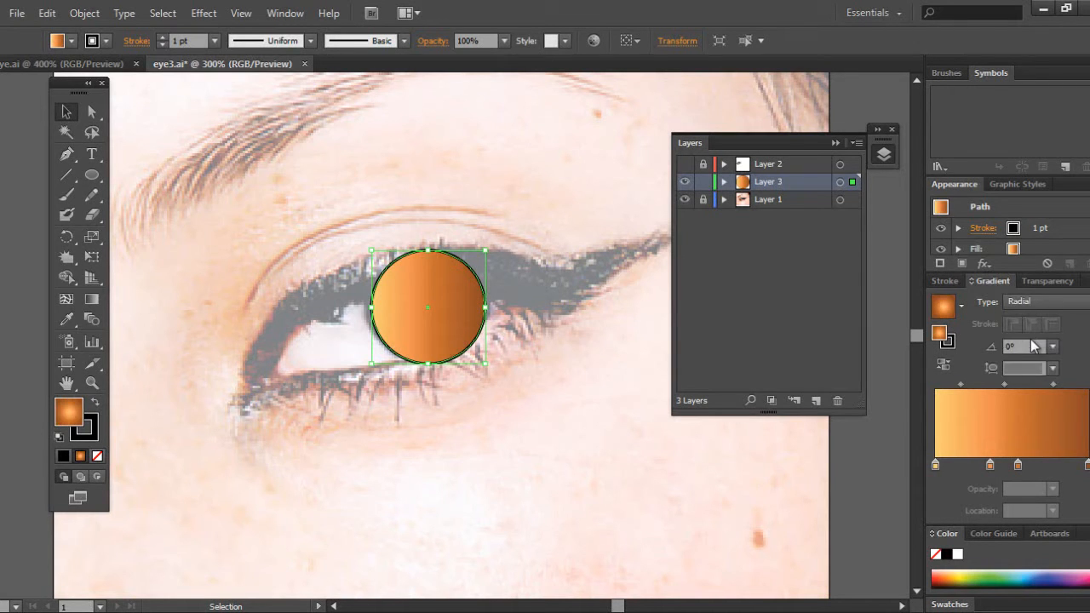
- Rearrange the color stops of the iris gradient into alternating light and dark rings, with the dark orange stop at 73.29%, and deselect the circle
click(936, 465)
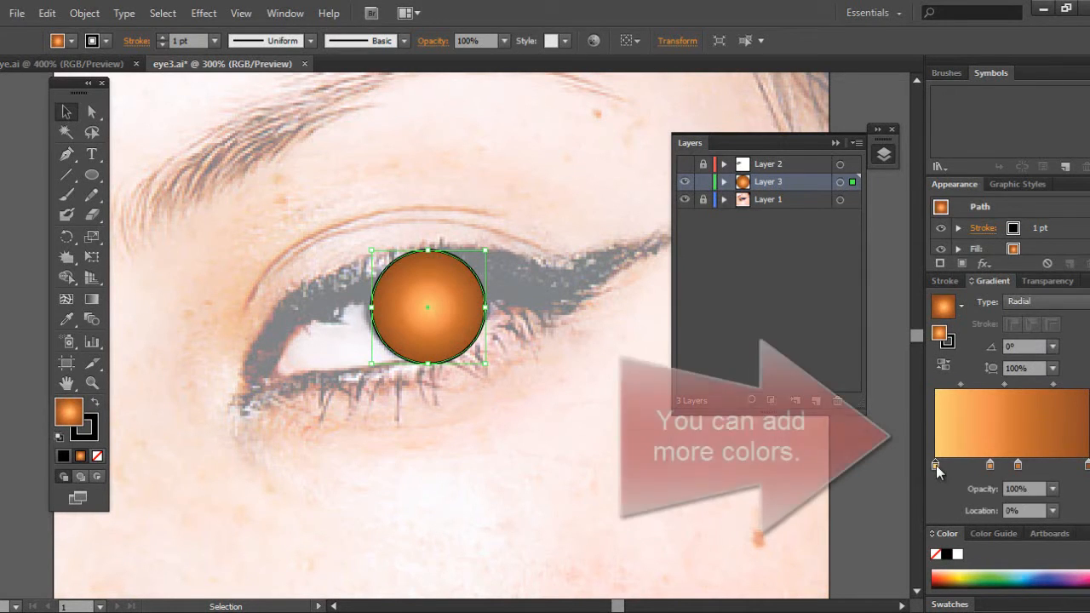
drag(936, 465, 1005, 467)
drag(989, 465, 1052, 465)
click(1005, 466)
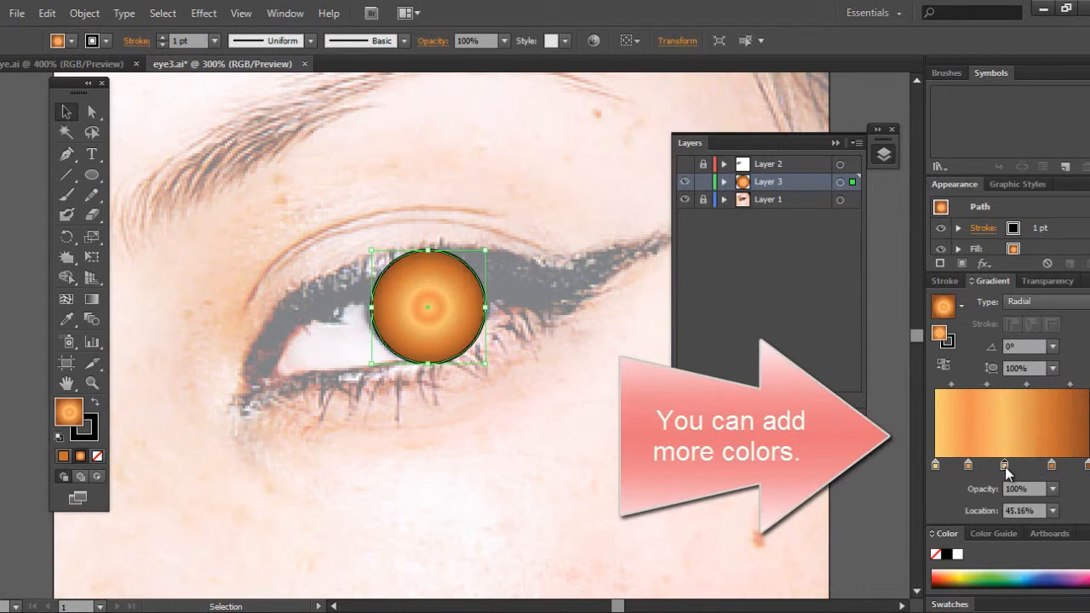
drag(968, 467, 1046, 468)
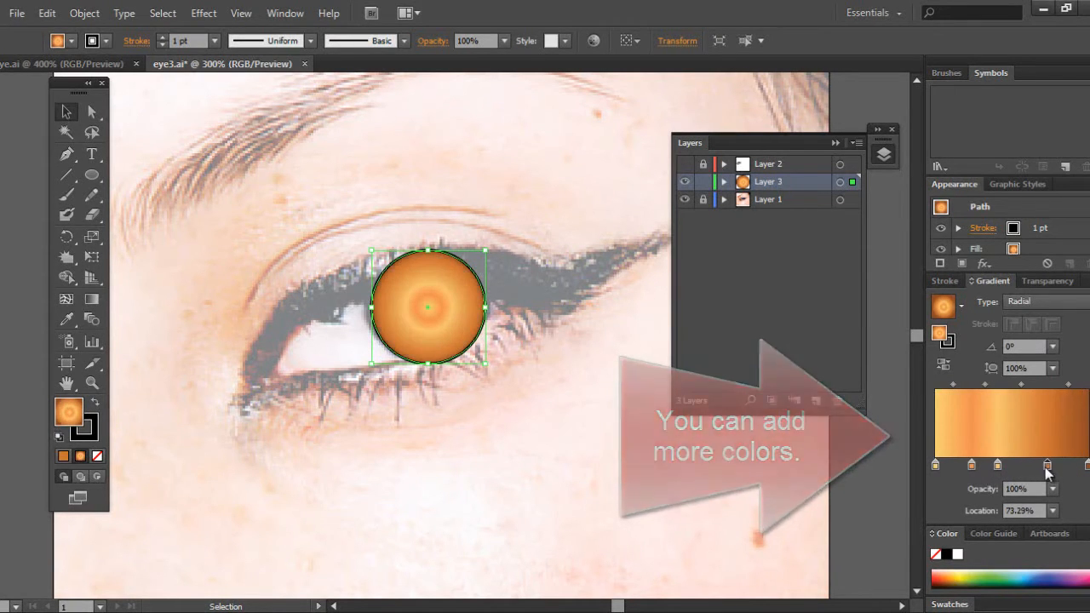
key(ctrl+shift+a)
- Choose the Ellipse tool and set the fill color to black (000000)
click(92, 175)
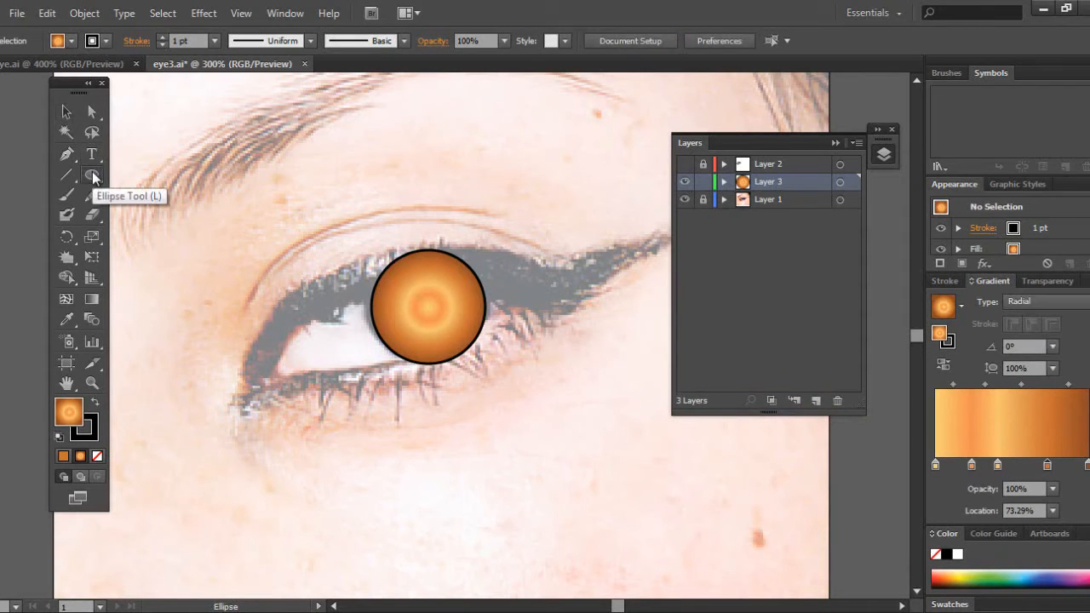
click(92, 175)
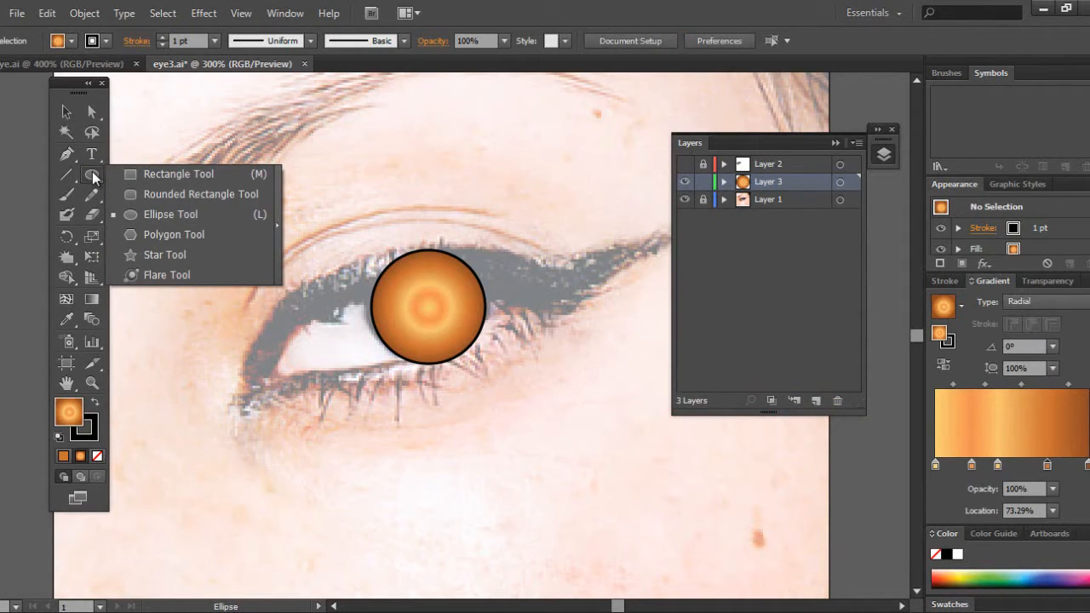
click(139, 215)
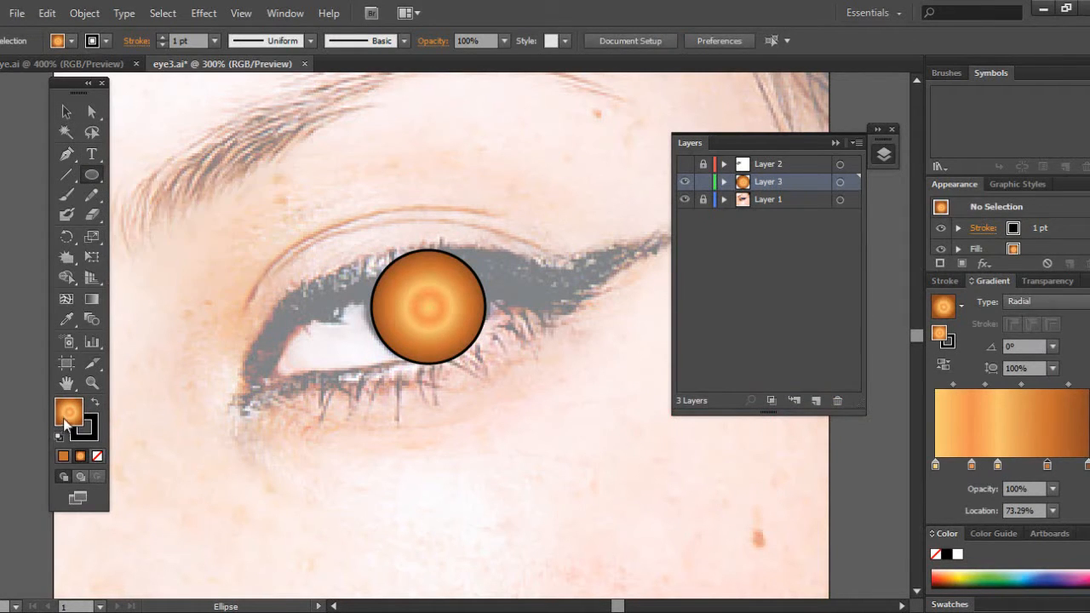
double_click(66, 423)
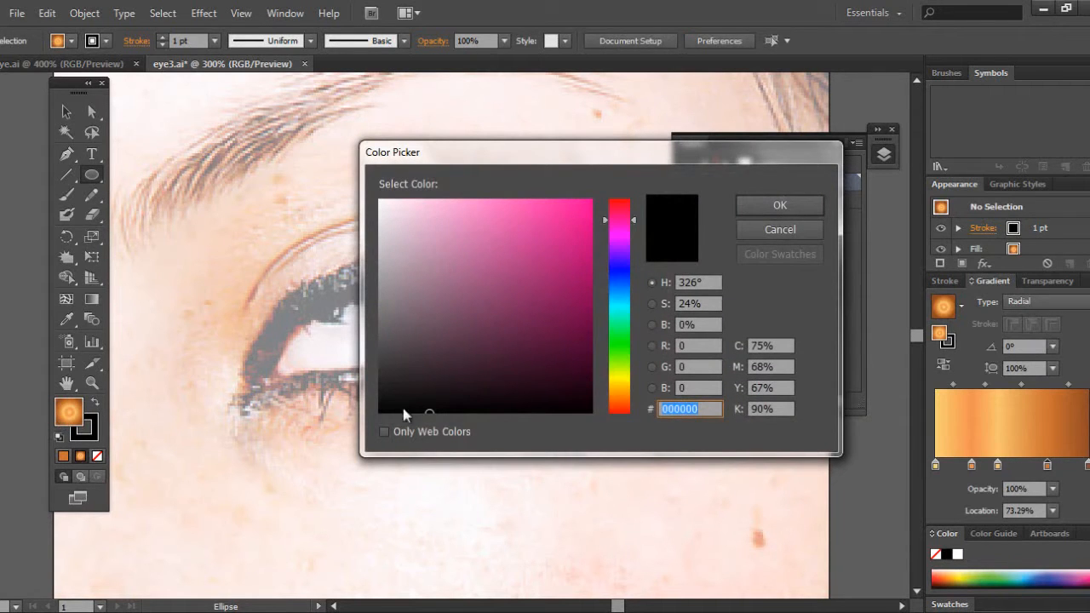
drag(429, 412, 376, 413)
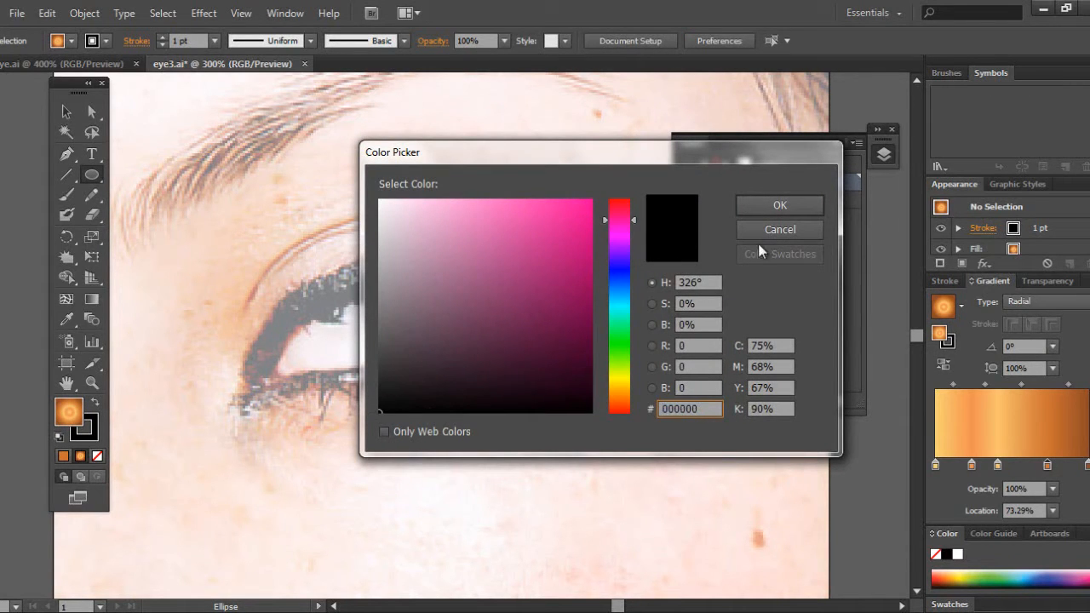
click(780, 205)
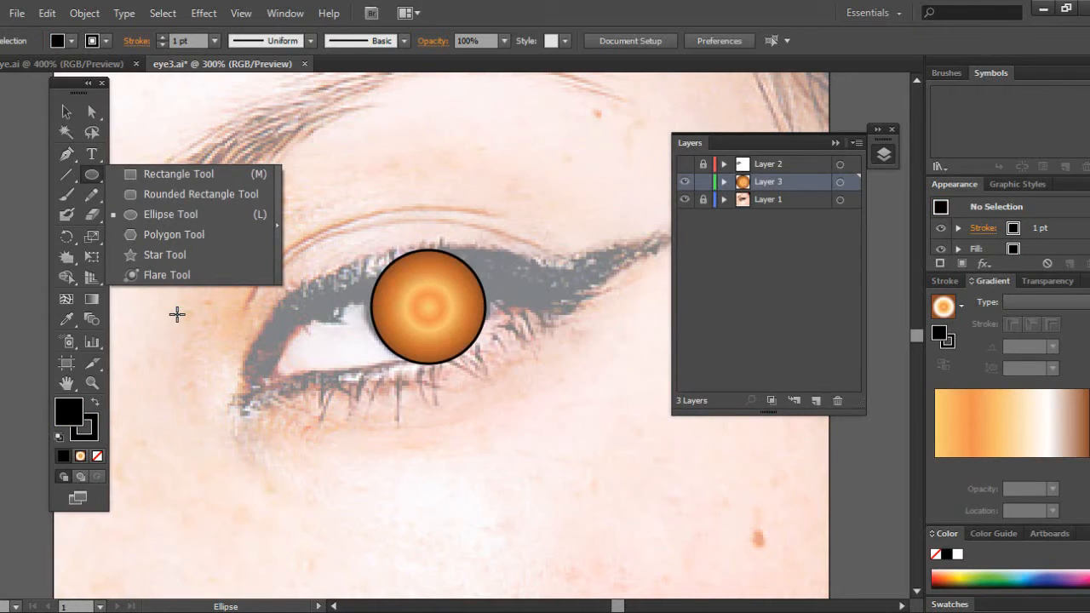
- Draw a small black circle on the skin beside the inner corner of the eye and remove its stroke
click(177, 314)
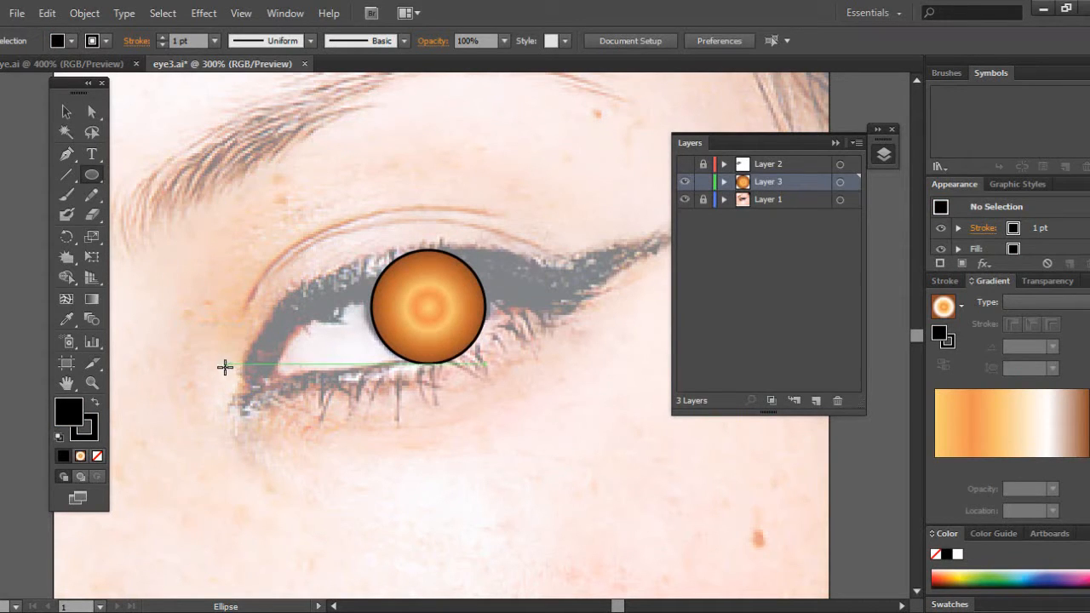
drag(161, 293, 210, 343)
key(slash)
key(z)
key(ctrl+z)
click(92, 434)
click(97, 456)
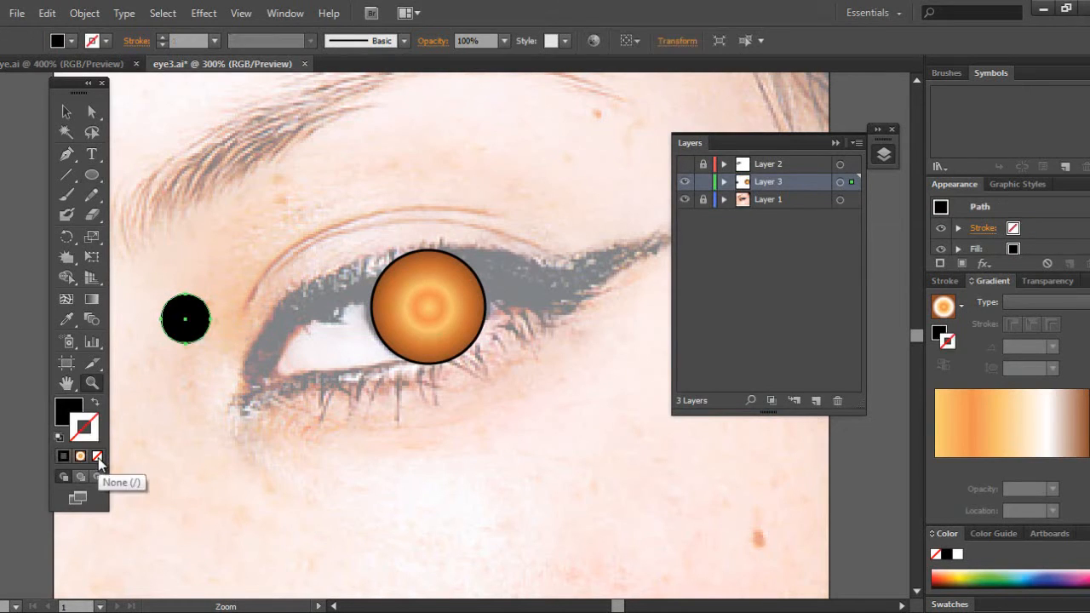
- Expand Layer 3, lock the iris circle's path and make the small black circle's path the active one
click(723, 181)
click(702, 216)
click(770, 200)
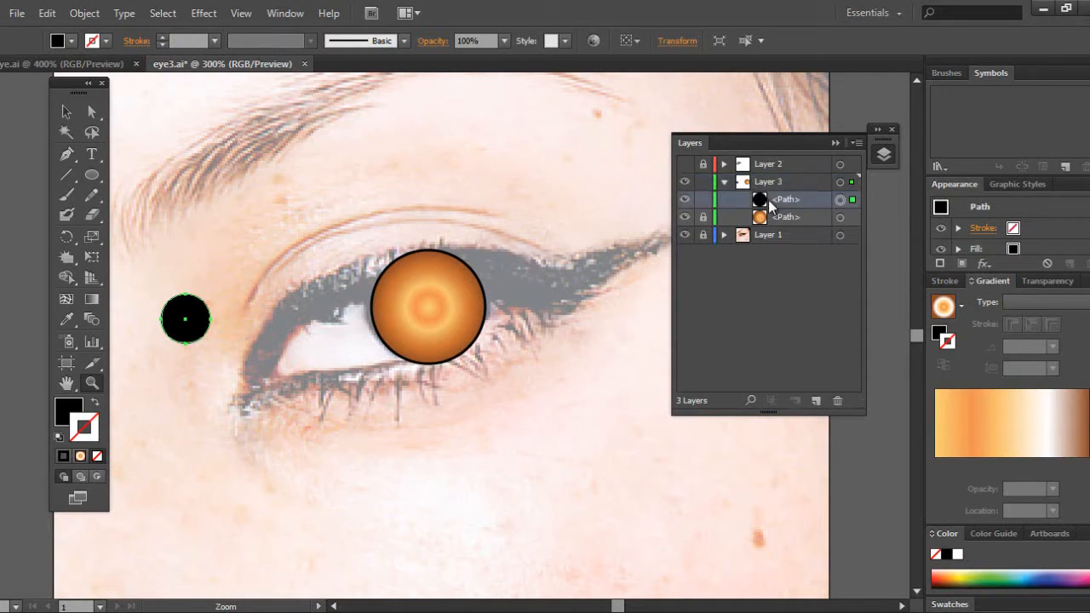
- Move the black circle nearer the eye and turn it into a spiky burst with the Crystallize tool at 100 px, 50% intensity
click(74, 253)
double_click(74, 255)
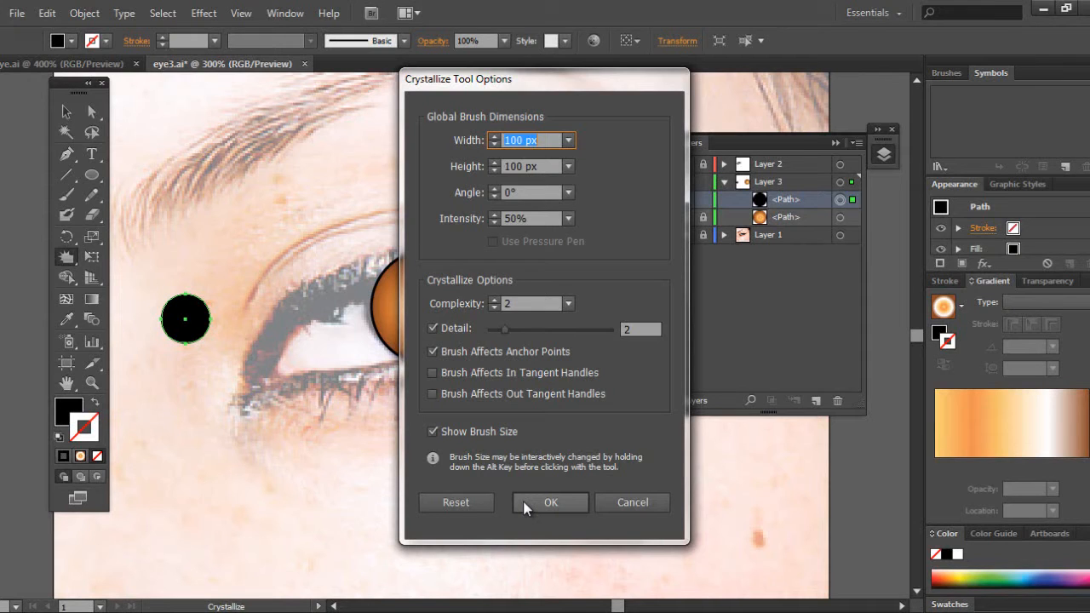
click(549, 501)
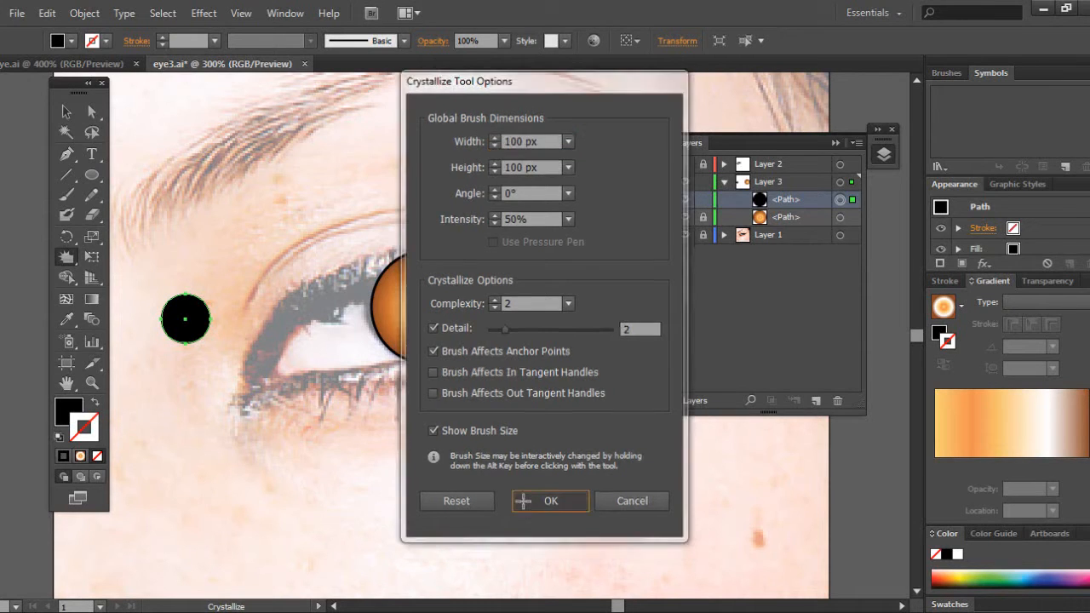
key(v)
drag(209, 298, 296, 261)
drag(66, 255, 123, 414)
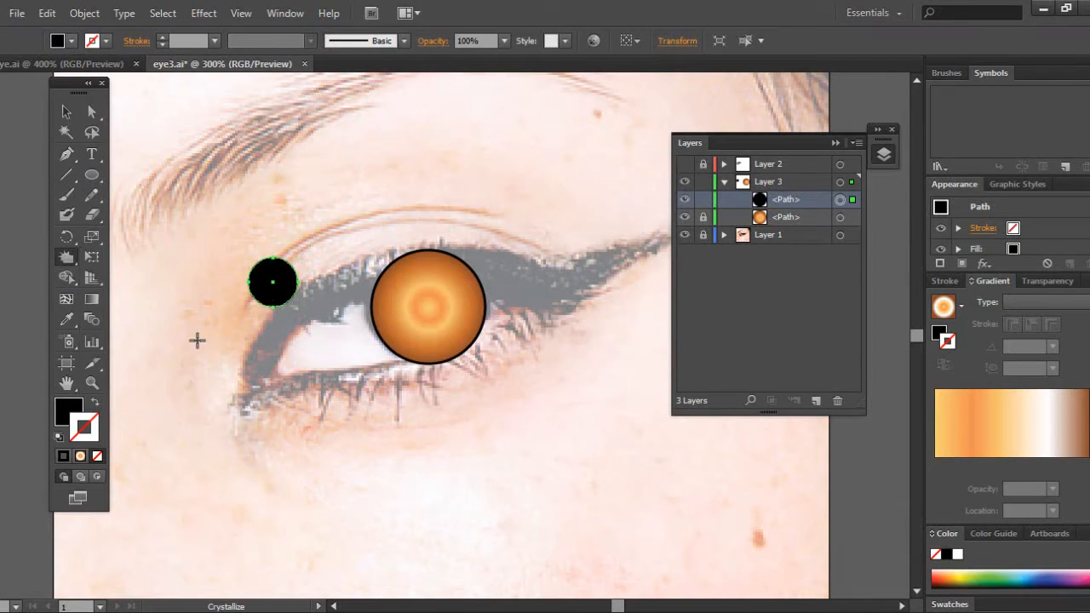
drag(275, 282, 274, 283)
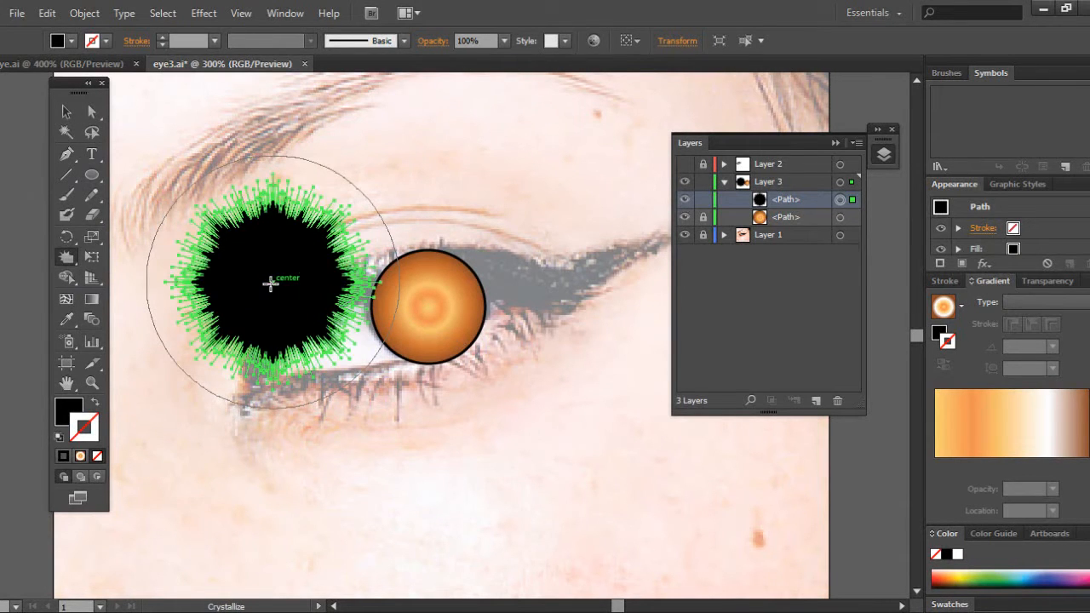
- Shrink the black spiky burst to pupil size, place it over the middle of the iris and deselect it
click(68, 112)
drag(368, 381, 265, 274)
drag(226, 231, 429, 310)
key(ctrl+shift+a)
click(357, 239)
- Unlock the iris circle and align the pupil and iris to each other's centers horizontally and vertically
click(703, 216)
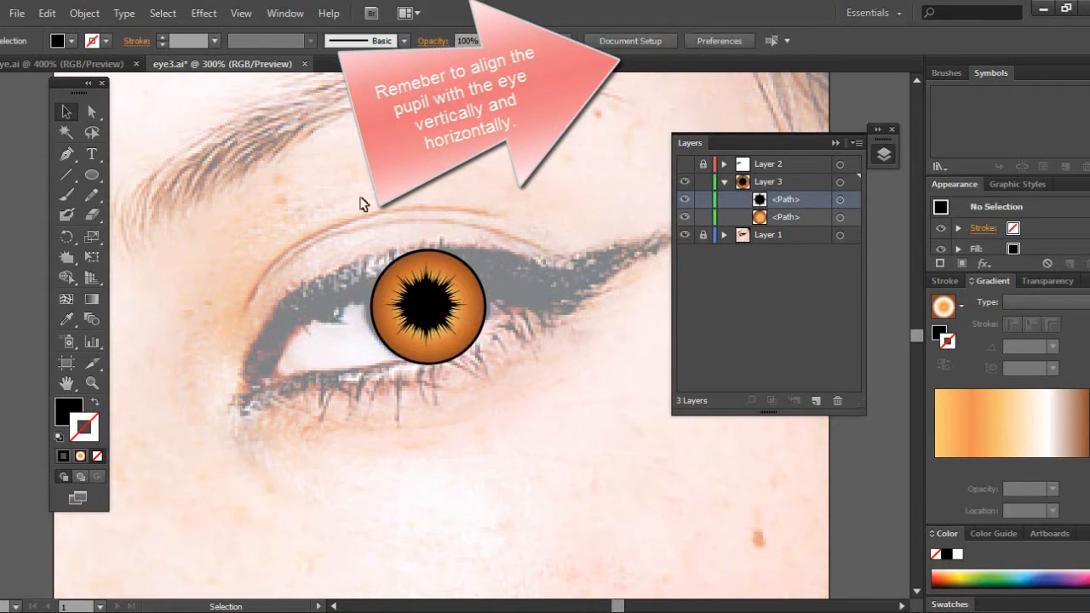
drag(360, 203, 490, 357)
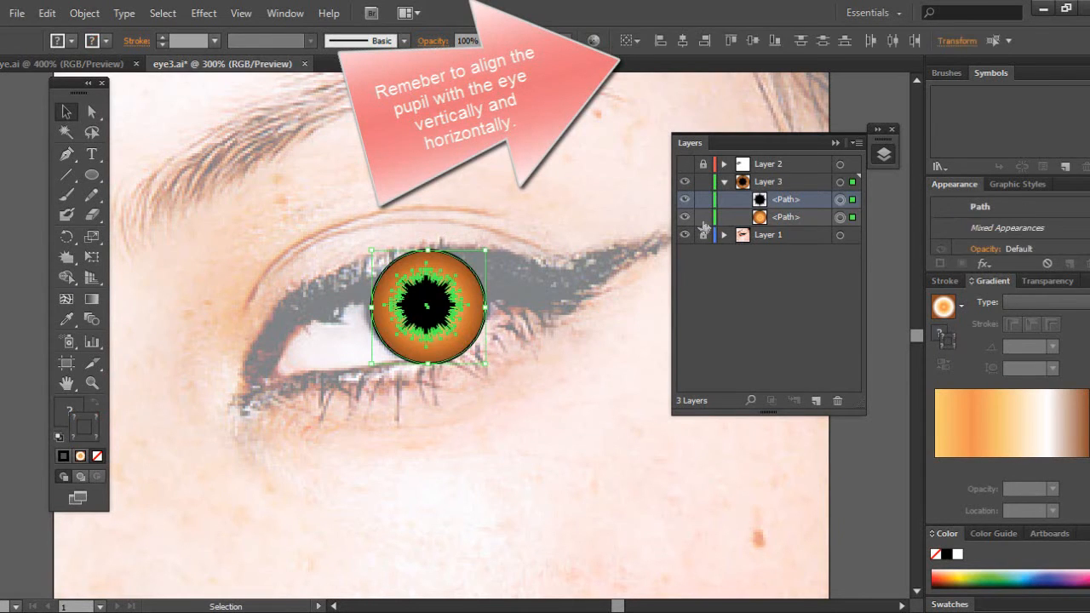
click(686, 41)
click(753, 40)
click(324, 170)
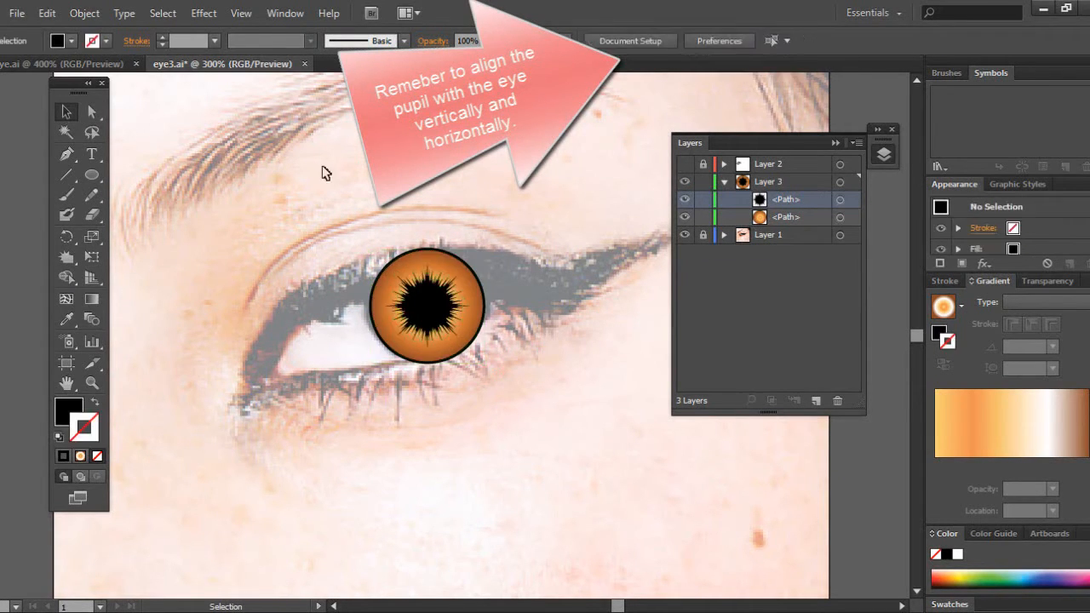
- Draw a second black circle beside the eye, lock the iris and pupil paths, and crystallize the new circle into a spiky burst
click(91, 174)
drag(187, 230, 239, 282)
click(702, 235)
click(702, 199)
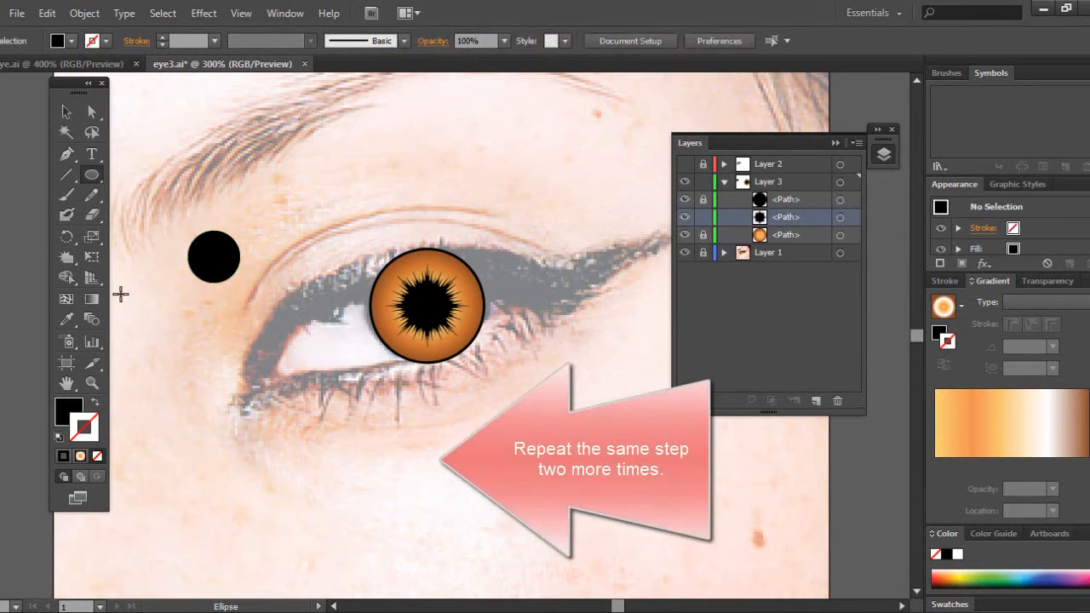
click(66, 258)
drag(215, 255, 216, 260)
click(66, 112)
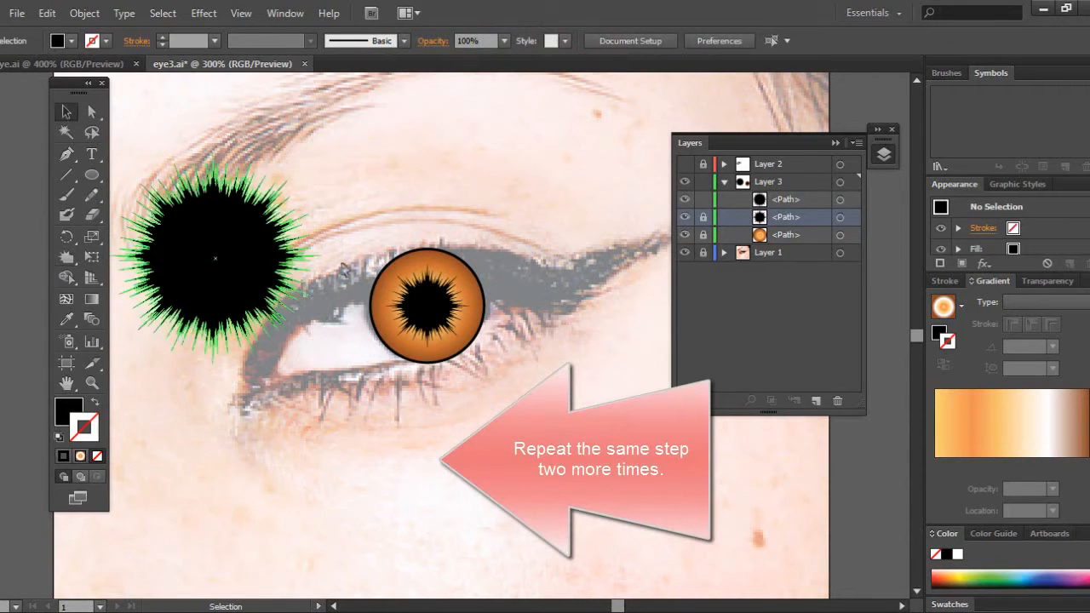
- Change the fill of the new spiky burst beside the eye to white
double_click(68, 411)
drag(399, 223, 377, 199)
click(779, 205)
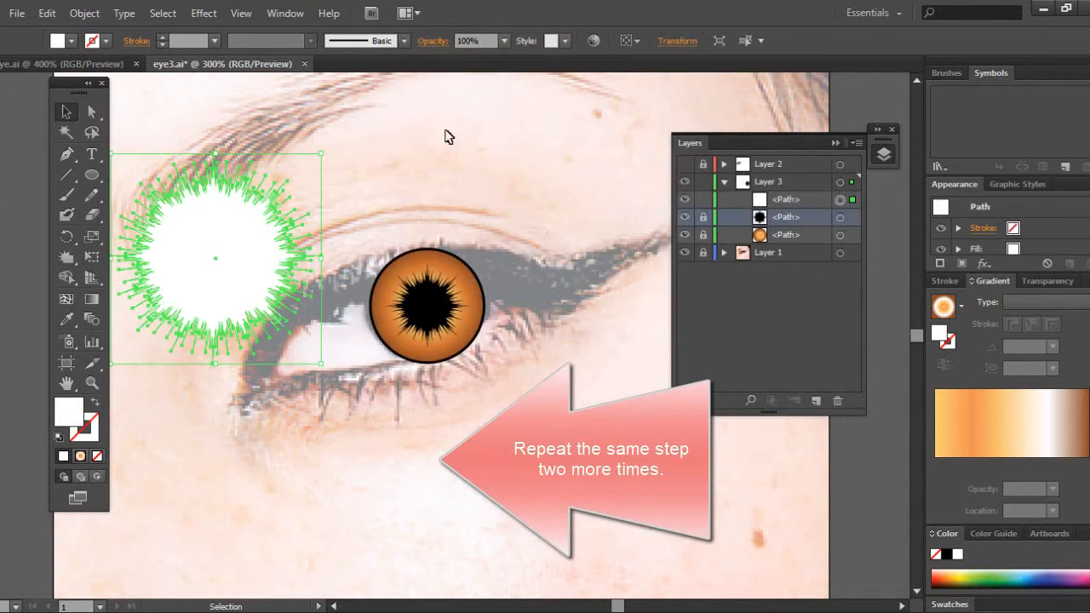
- Scale the white burst down, center it on the iris and place it beneath the black pupil in the stacking order
click(445, 136)
drag(217, 235, 430, 290)
drag(494, 374, 477, 354)
mouse_move(427, 300)
mouse_down()
mouse_move(437, 317)
mouse_move(433, 308)
mouse_up()
click(559, 324)
drag(772, 207, 779, 197)
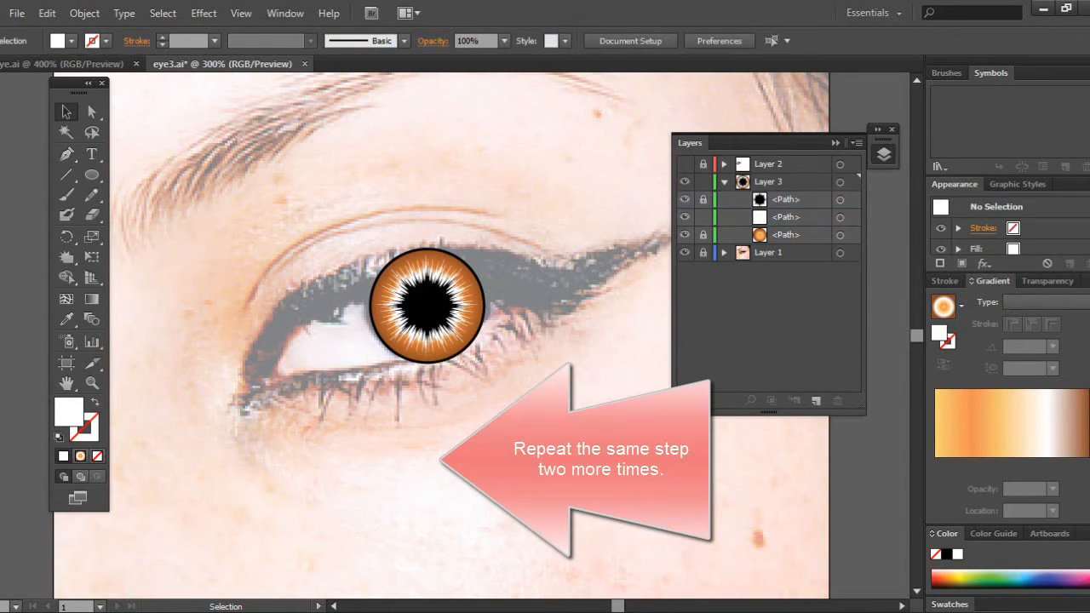
- Enlarge the white burst slightly so its spikes reach closer to the iris edge, and deselect it
key(ctrl+plus)
key(ctrl+plus)
click(412, 216)
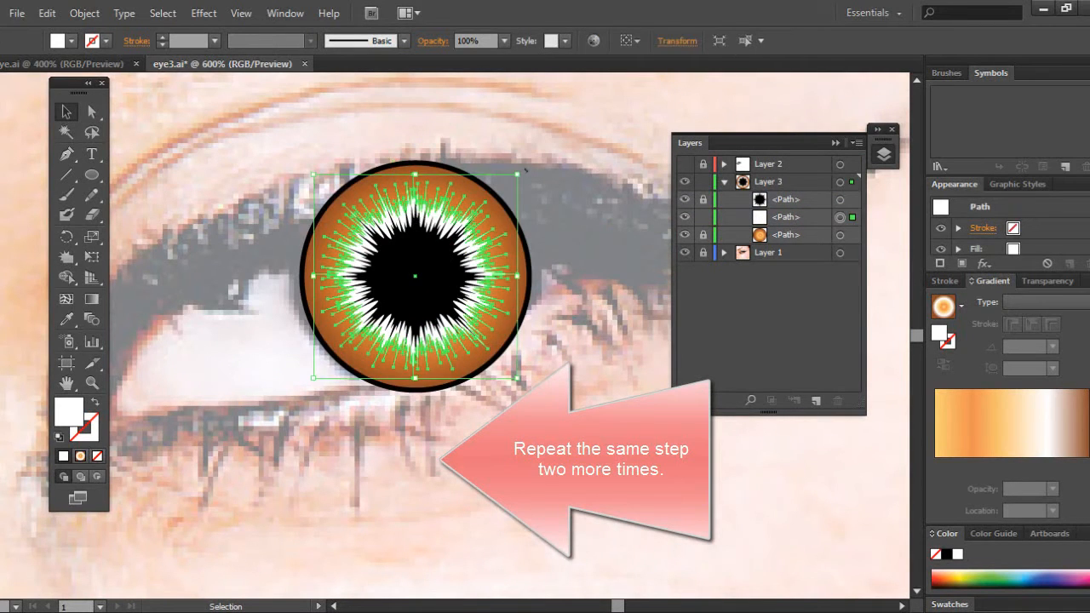
drag(519, 174, 524, 179)
click(505, 151)
key(ctrl+minus)
key(ctrl+minus)
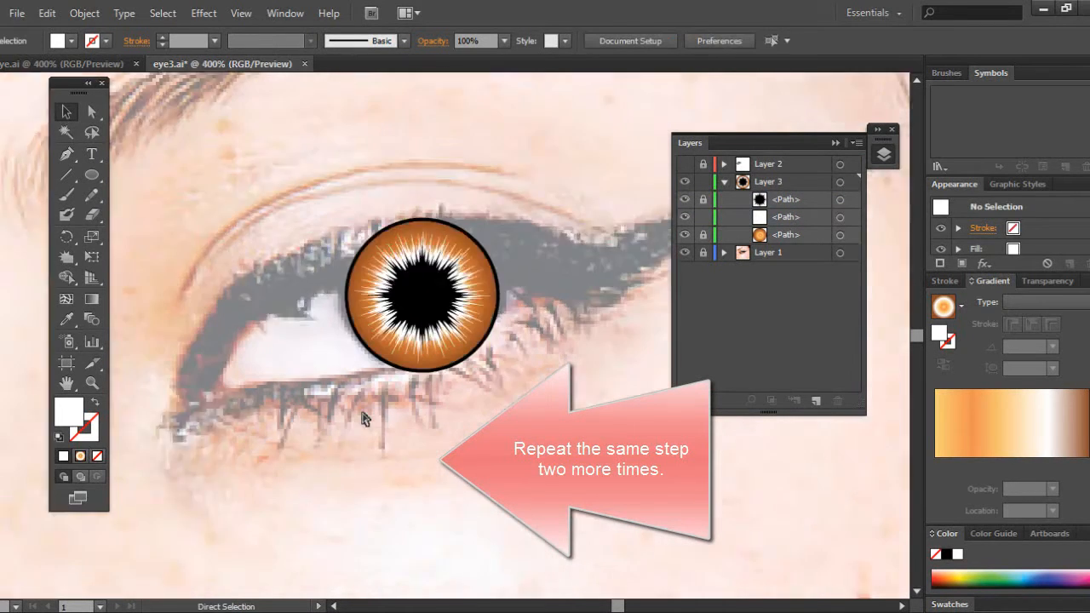
- Draw another white circle beside the eye, crystallize it into a denser burst and shrink it to about the iris size
mouse_move(91, 174)
mouse_down()
mouse_move(132, 215)
mouse_move(220, 244)
mouse_up()
mouse_move(66, 257)
mouse_down()
mouse_move(204, 256)
mouse_move(202, 229)
mouse_up()
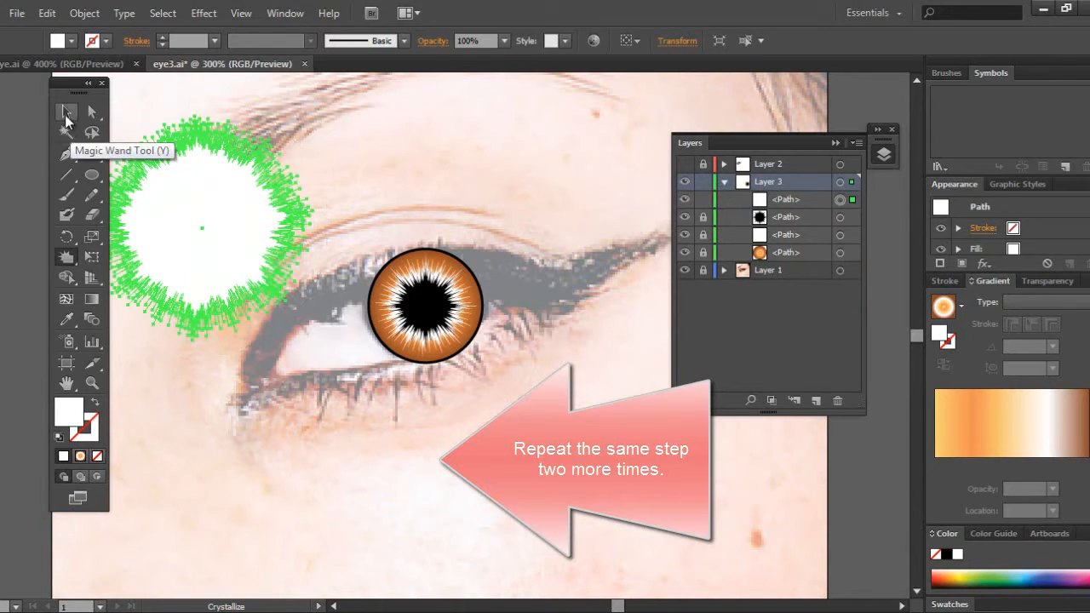
click(66, 112)
drag(311, 338, 205, 232)
- Place the larger white burst over the iris and move it beneath the smaller white burst in the layer stack
drag(147, 178, 417, 300)
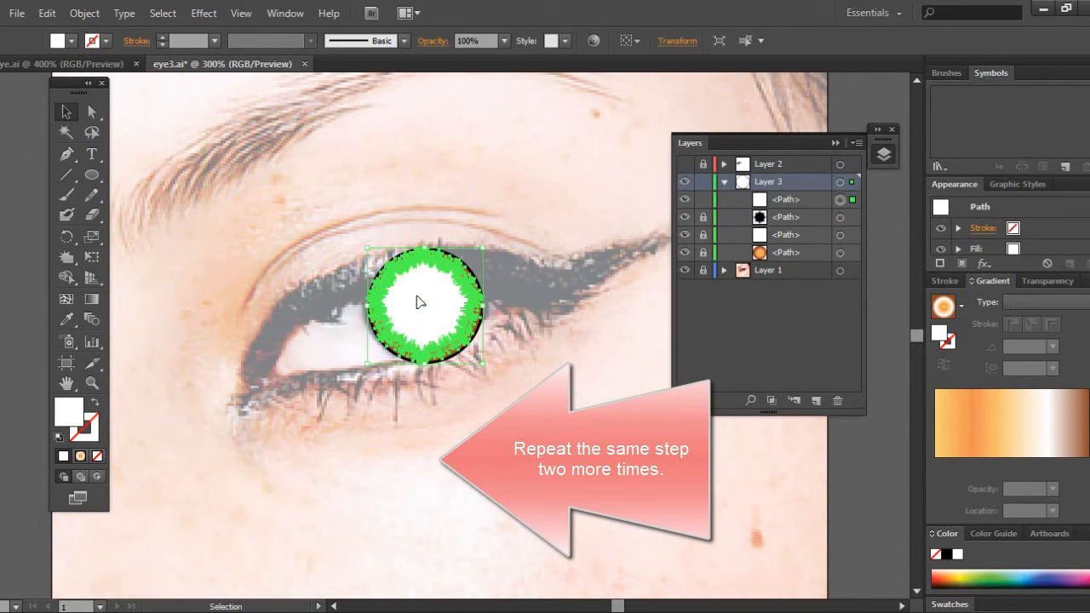
drag(792, 201, 796, 247)
click(443, 193)
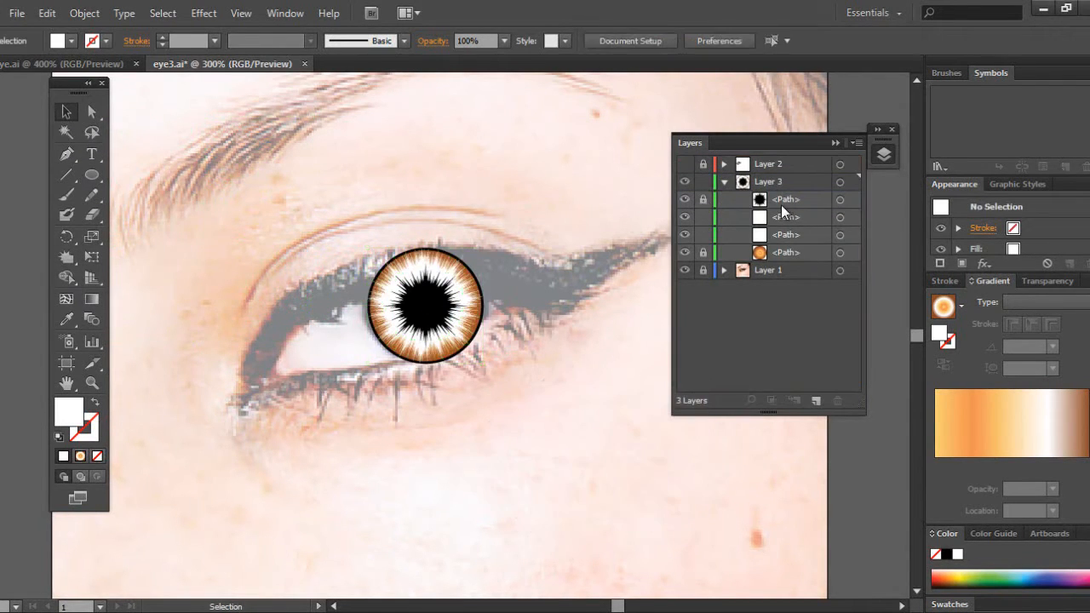
- Set the smaller white burst's blending mode to Soft Light and lock its path
click(840, 216)
click(1043, 280)
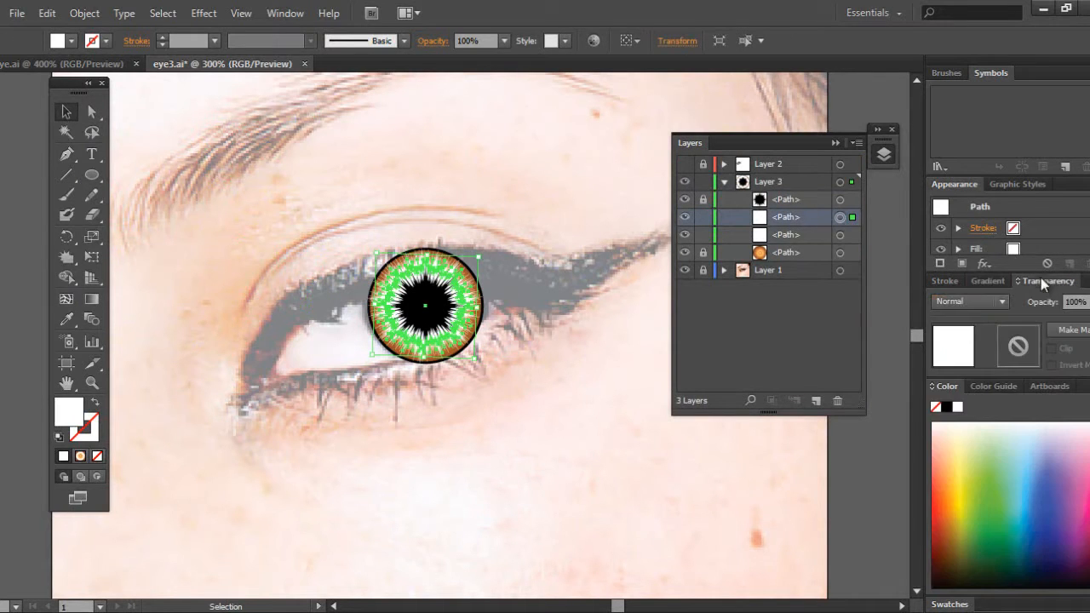
click(970, 300)
click(971, 477)
click(560, 383)
click(703, 217)
- Fill the larger white burst with the Sky 14 orange gradient swatch and deselect it
click(839, 234)
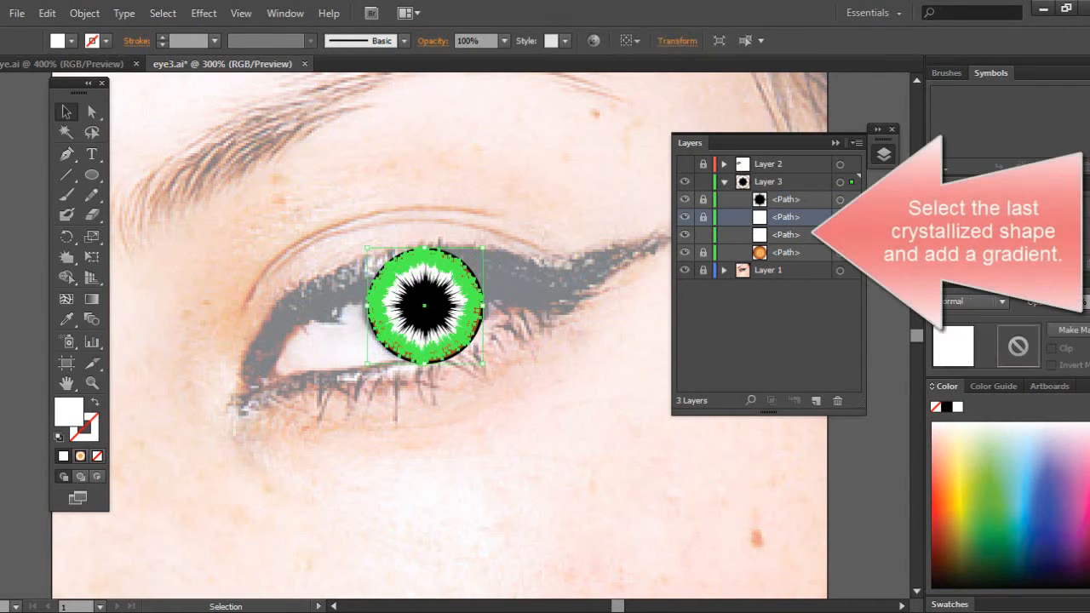
click(988, 280)
click(943, 398)
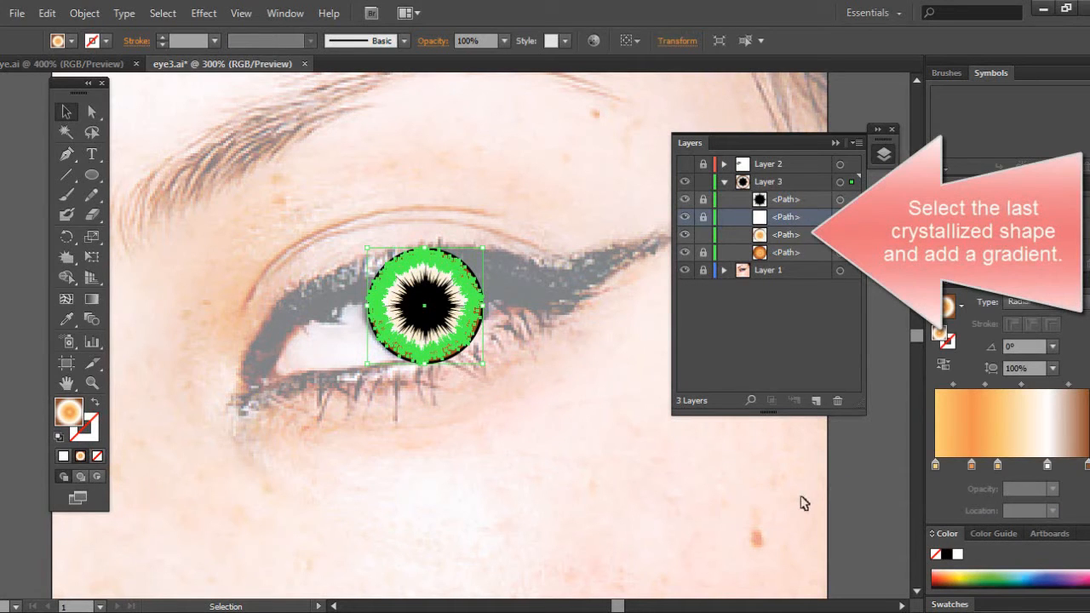
click(971, 605)
click(960, 530)
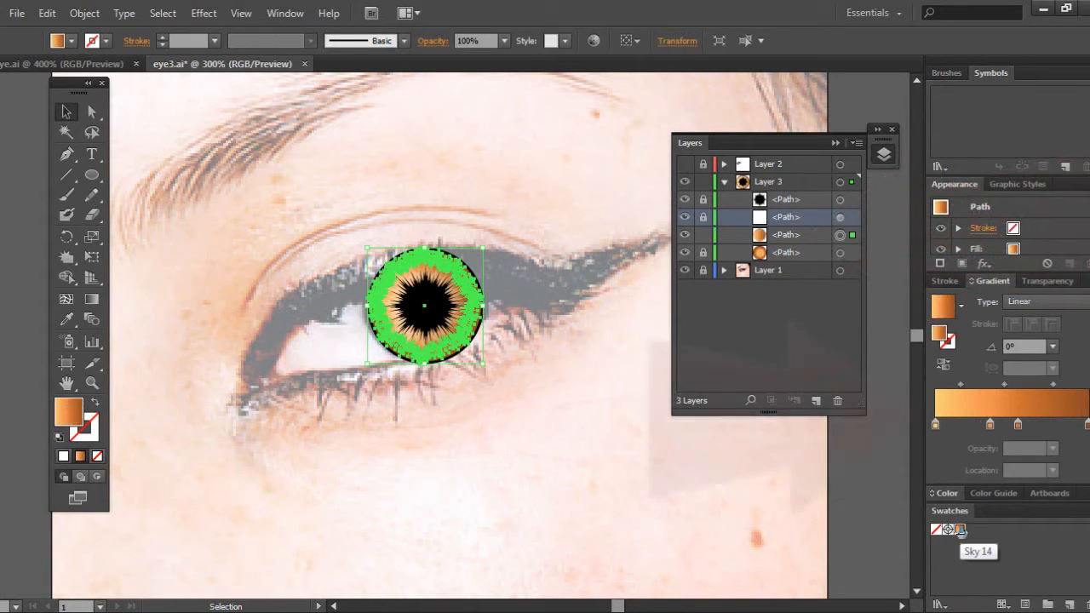
click(620, 414)
- Reverse the end color stops of the larger burst's gradient, running from dark brown to the lightest orange at about 97%
key(ctrl+plus)
key(ctrl+plus)
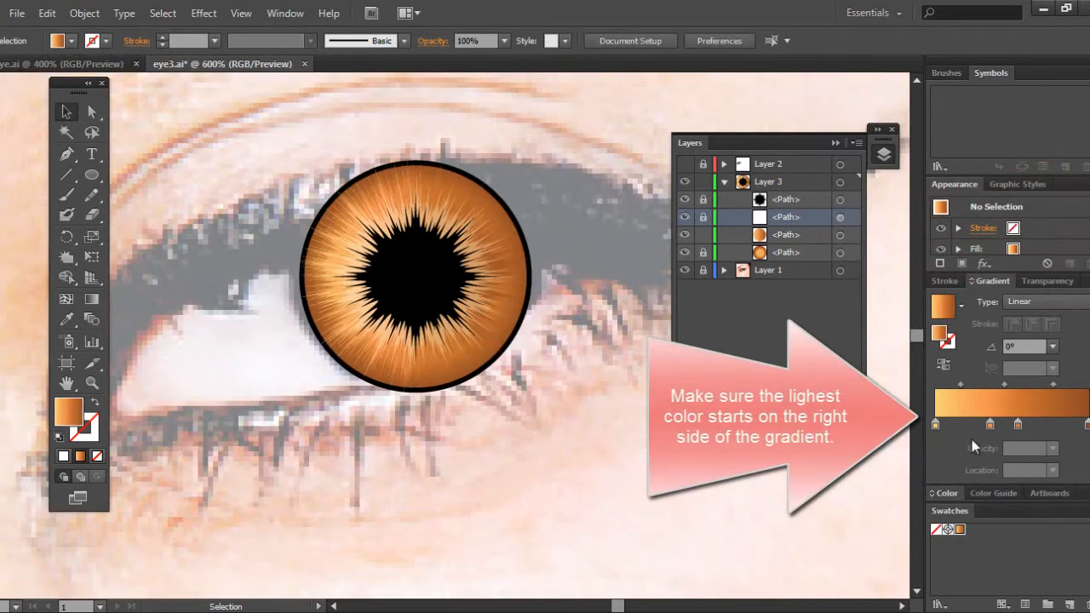
mouse_move(935, 424)
mouse_down()
mouse_move(1074, 425)
mouse_move(937, 423)
mouse_up()
drag(1073, 424, 1083, 425)
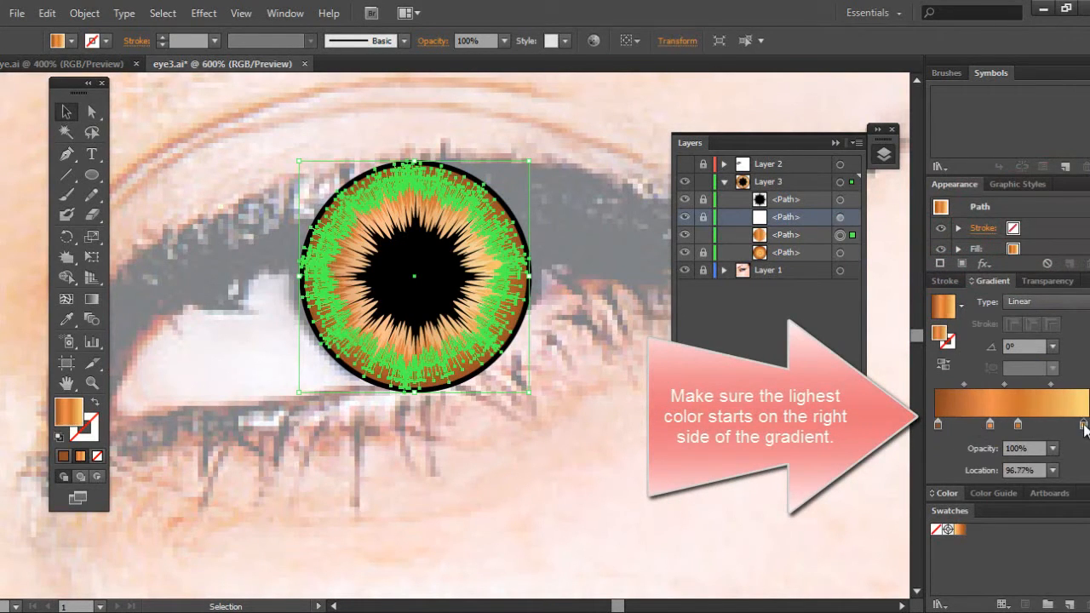
- Change the larger burst's gradient type to Radial and deselect it
click(514, 450)
click(473, 319)
click(1022, 303)
click(1020, 337)
click(644, 337)
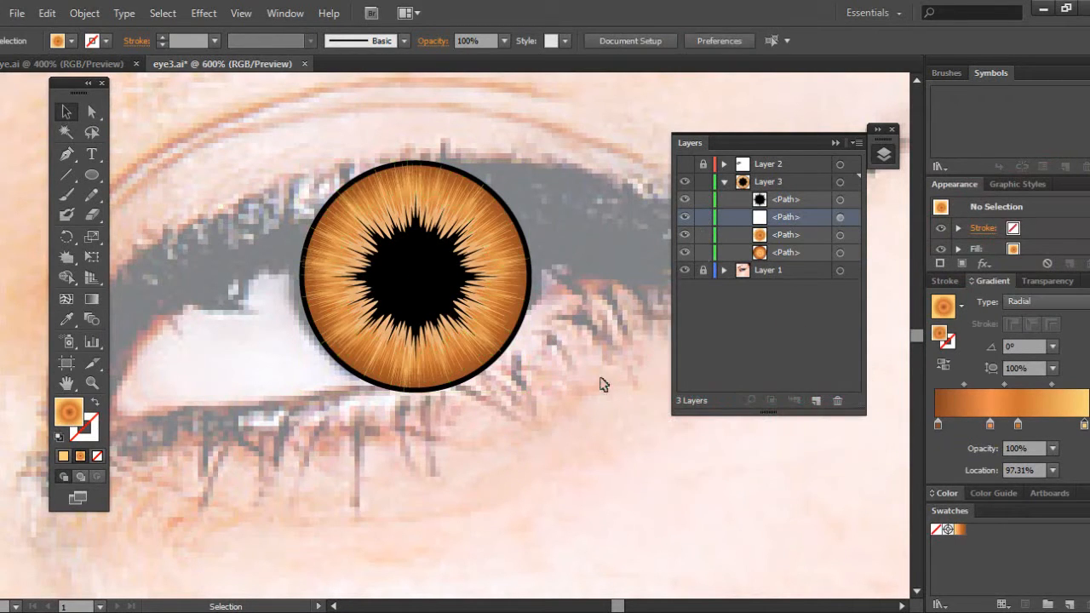
- Select all the iris and pupil shapes together and align them to their horizontal center
key(ctrl+minus)
drag(593, 391, 261, 172)
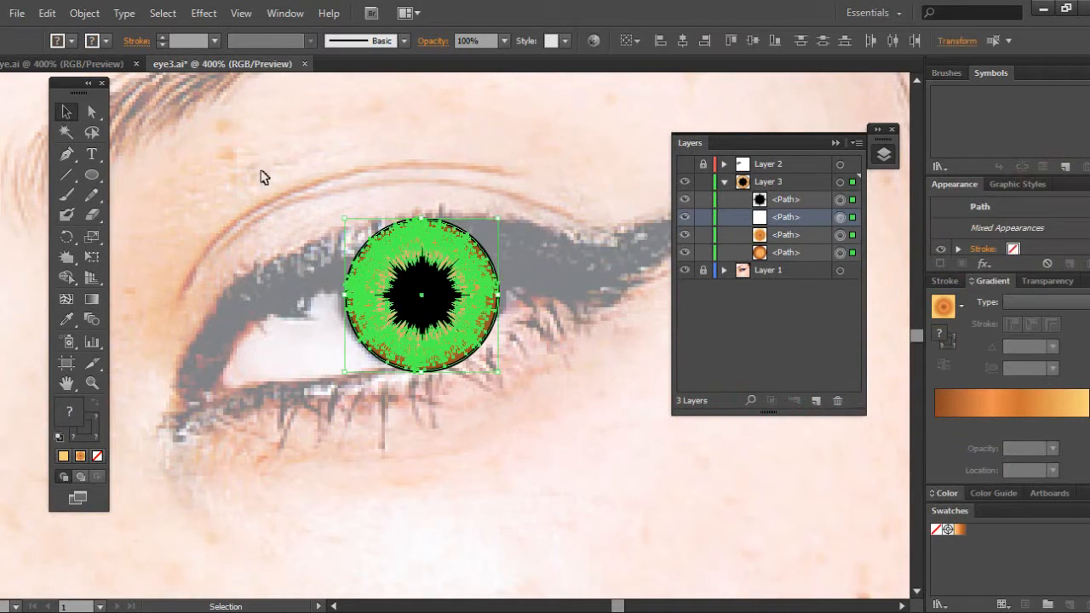
click(685, 40)
click(584, 165)
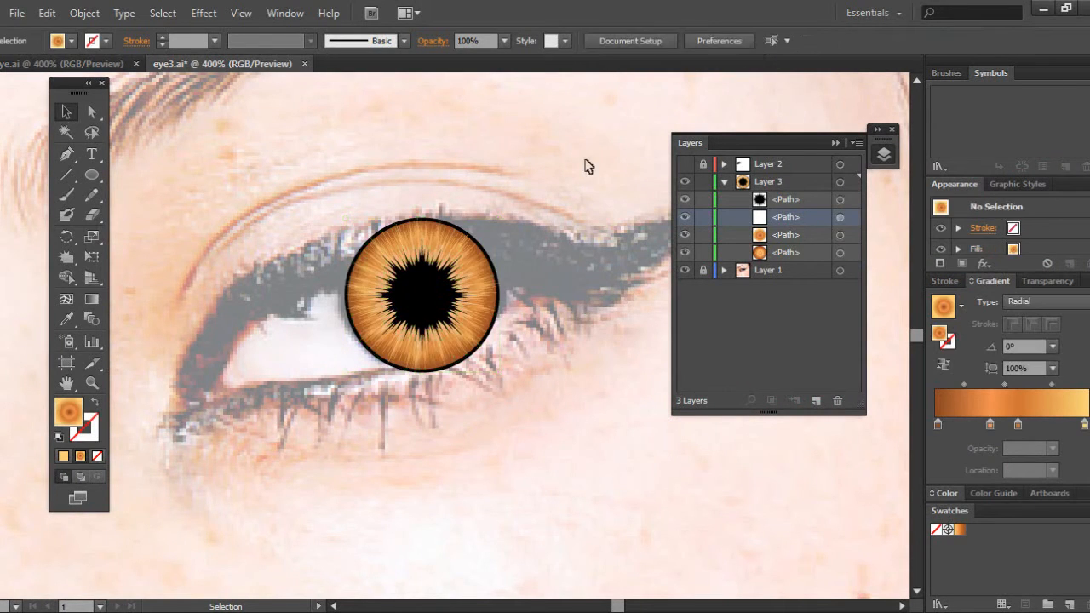
- Set the blending mode of the gradient-filled burst to Soft Light and deselect it
click(415, 312)
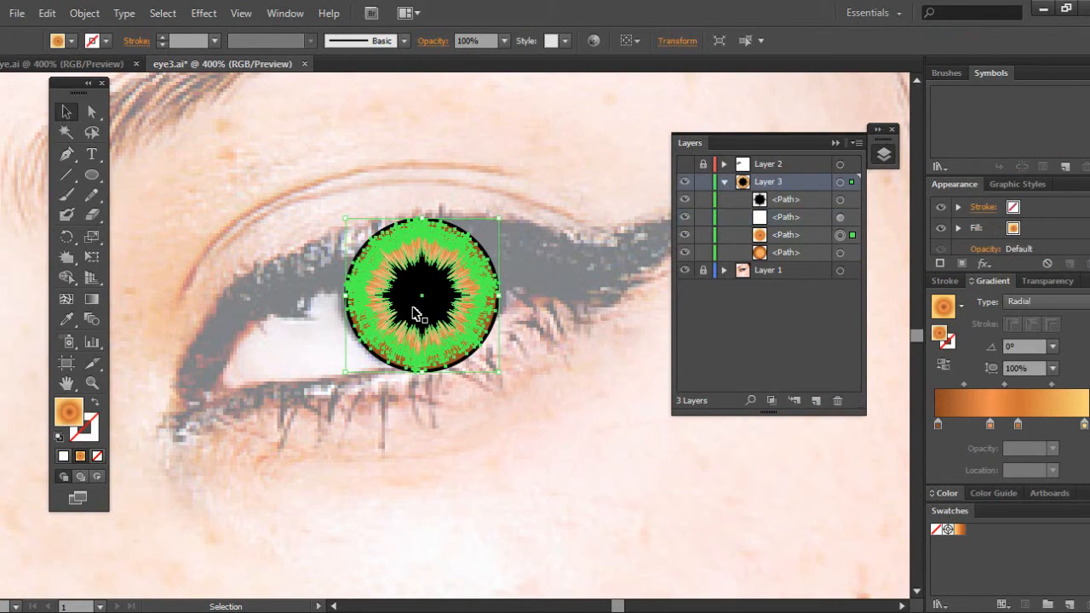
click(555, 396)
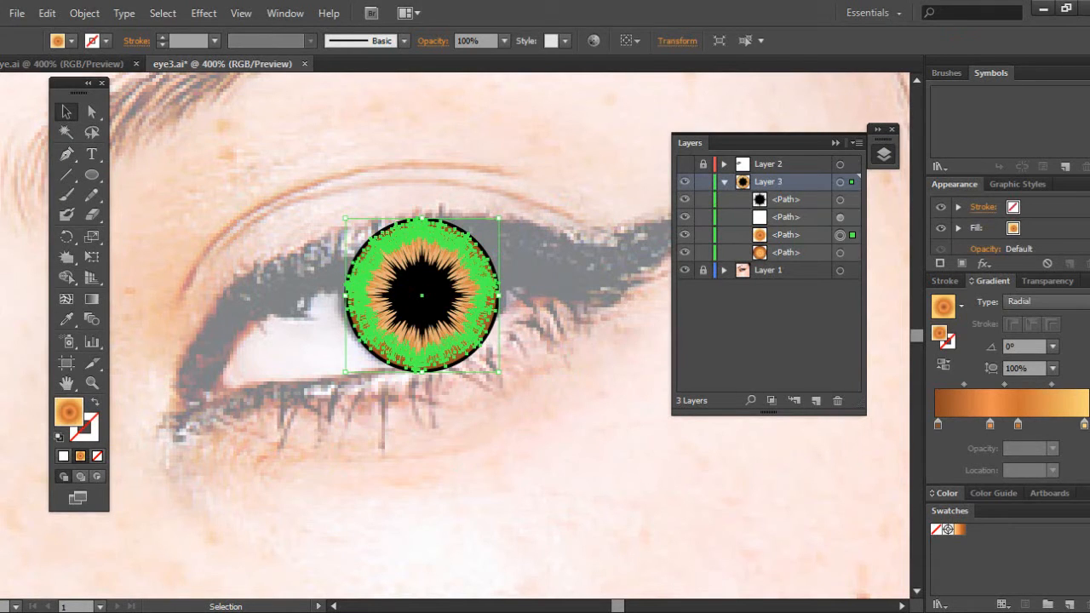
click(1044, 282)
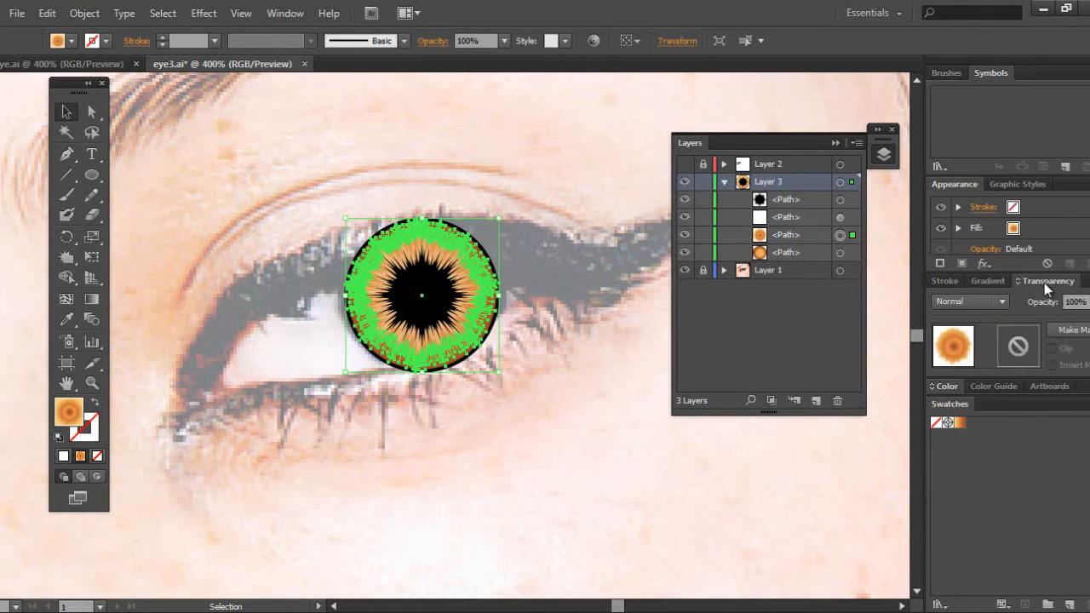
click(995, 307)
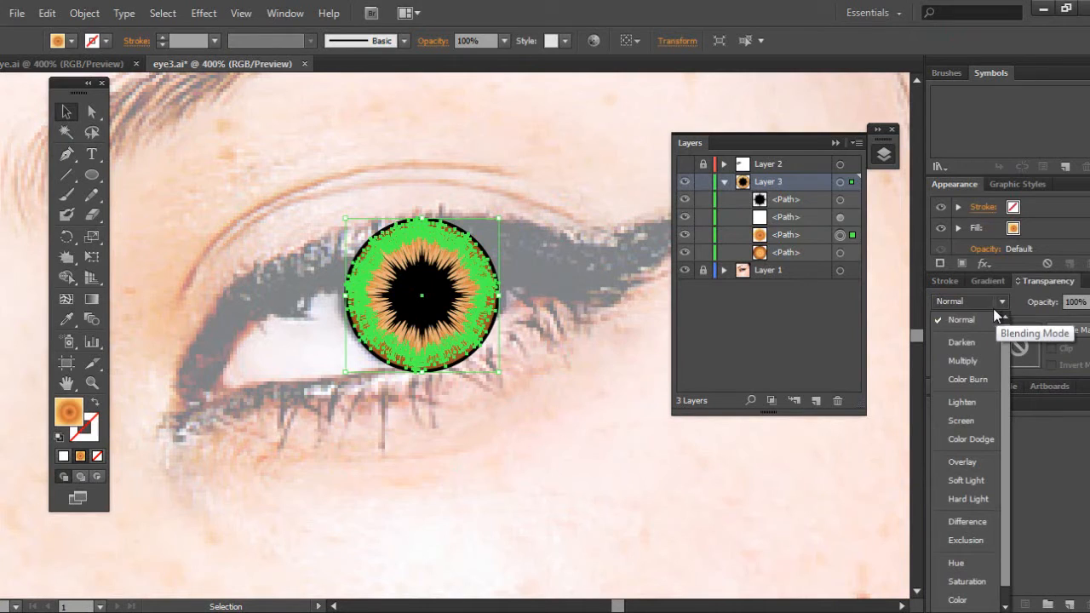
click(971, 483)
click(681, 481)
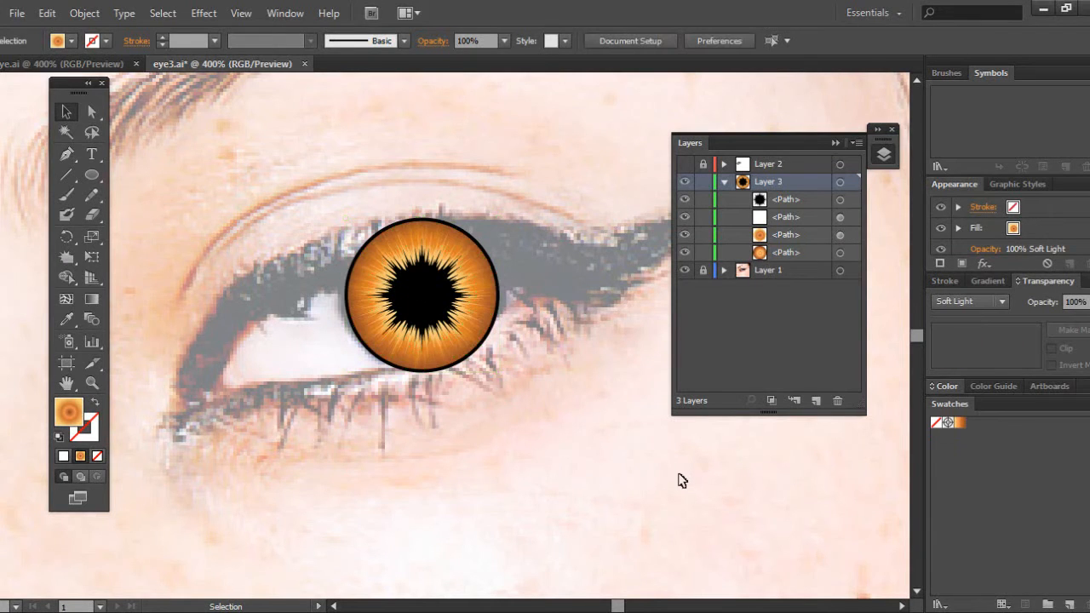
- Save the eye3.ai document with the finished iris
key(ctrl+plus)
key(ctrl+plus)
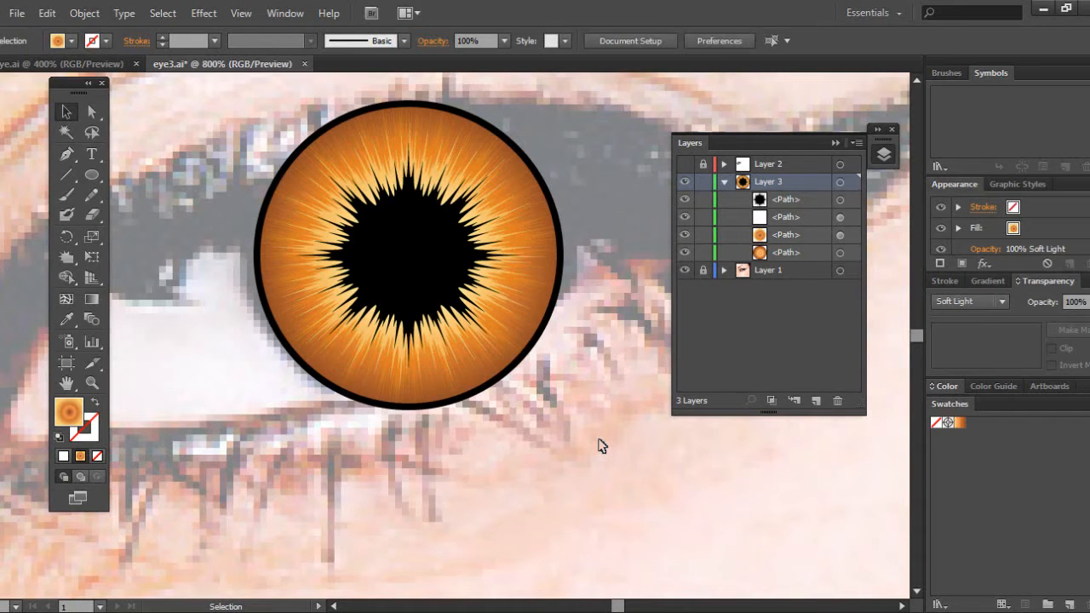
key(ctrl+s)
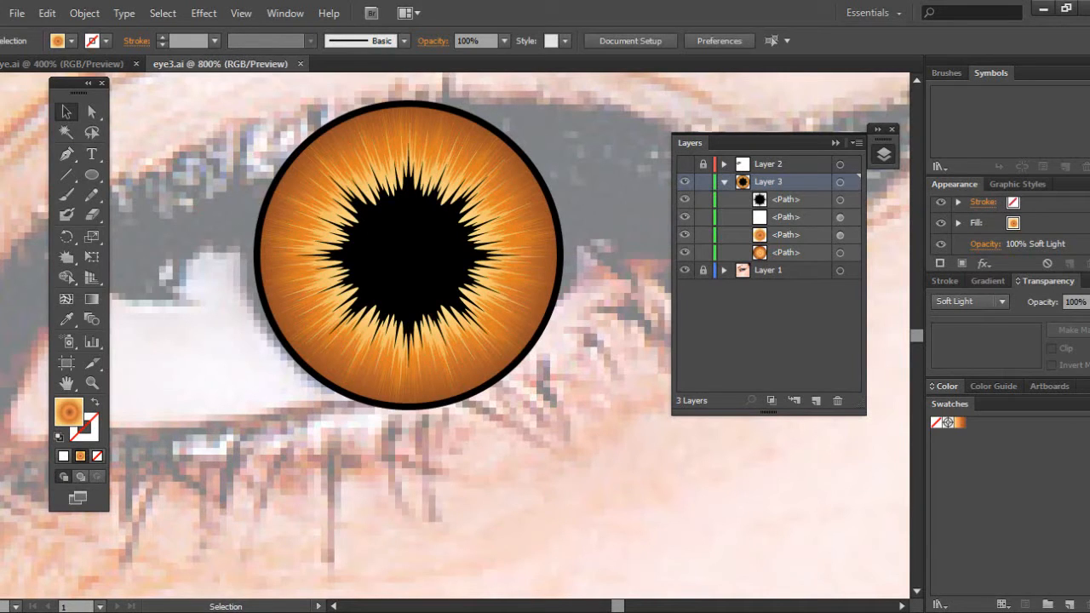
- Create a new layer directly above Layer 3
click(815, 400)
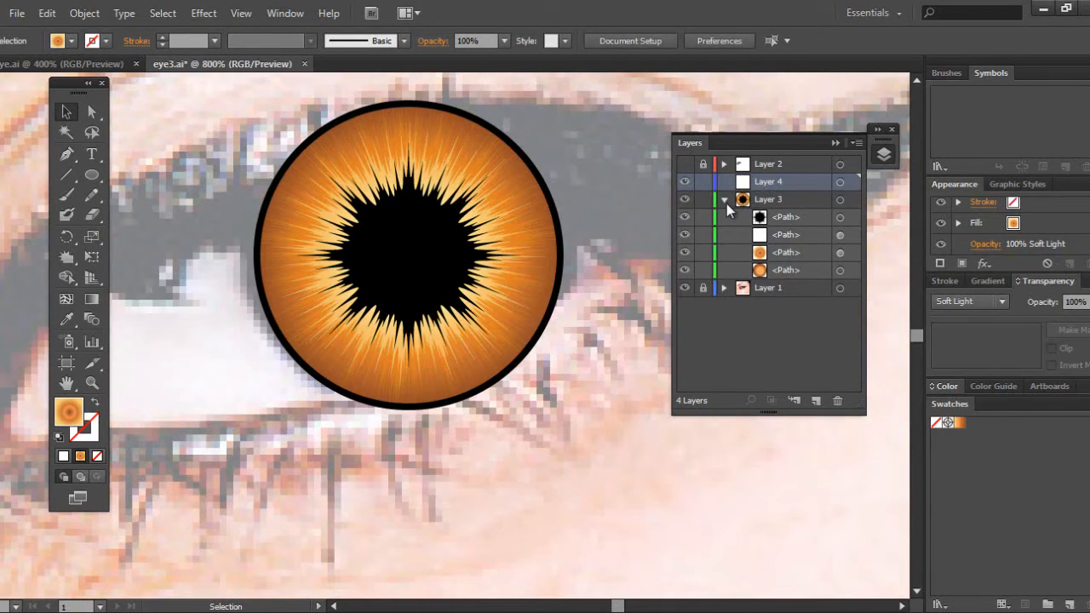
key(ctrl+minus)
key(ctrl+minus)
key(ctrl+minus)
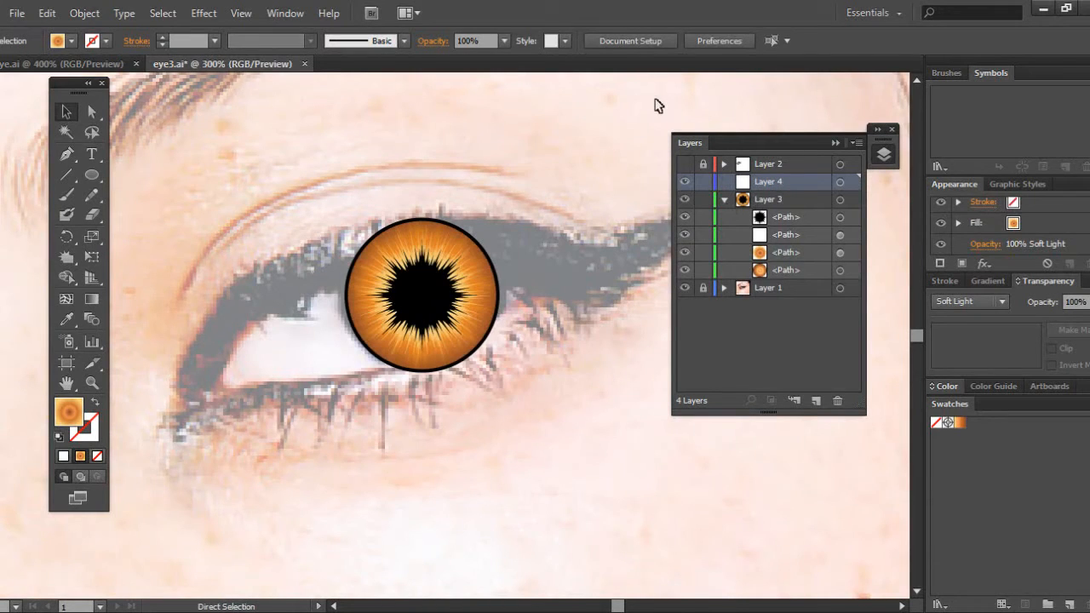
- Try to change the gradient fill to black (000000) for use with the Pen tool
key(ctrl+minus)
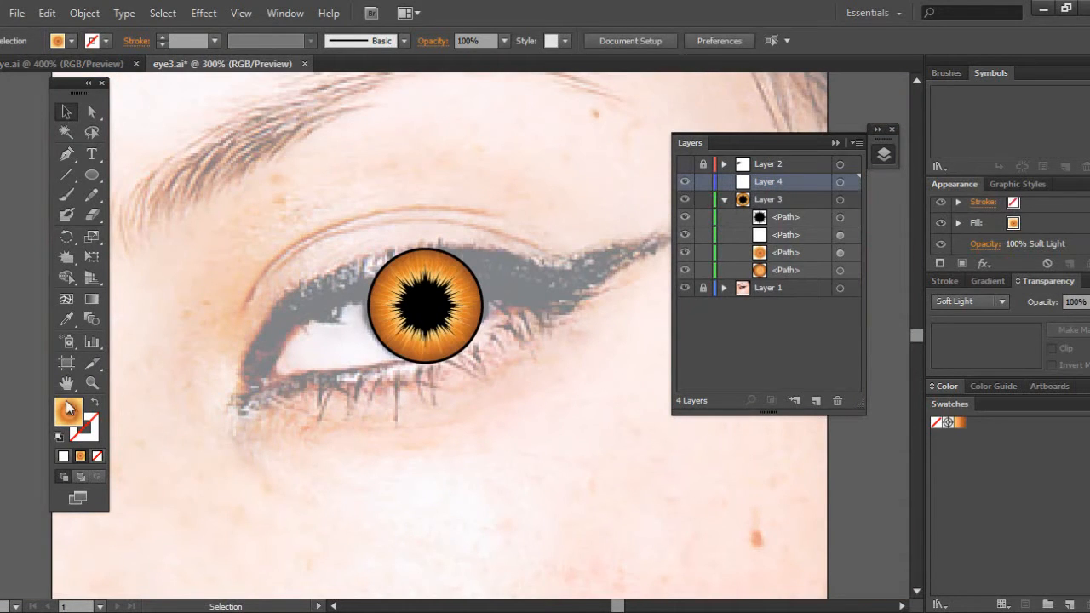
click(75, 154)
click(107, 153)
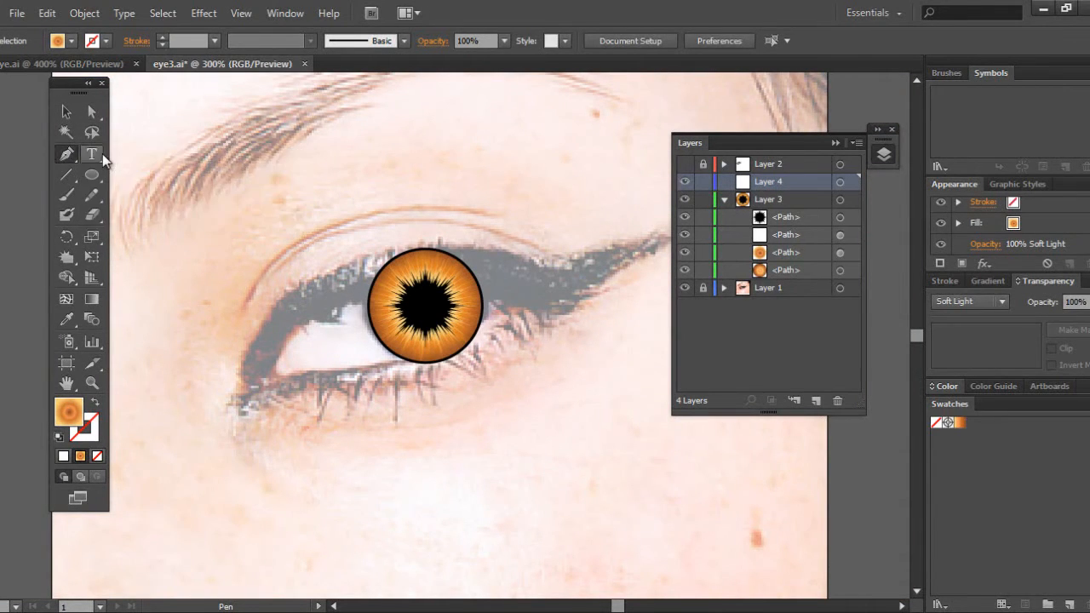
double_click(75, 410)
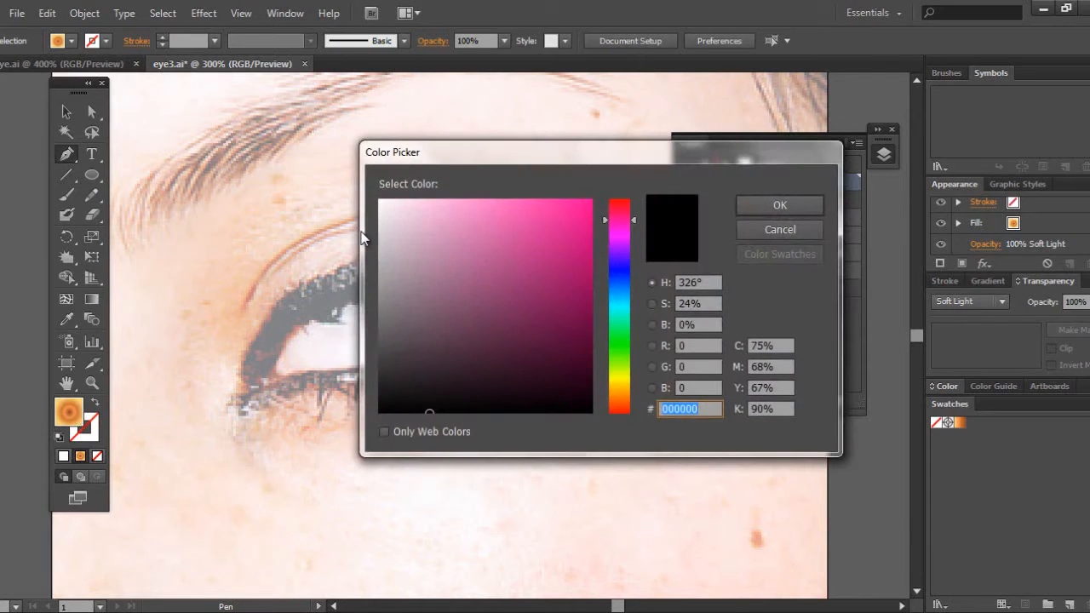
drag(391, 405, 378, 414)
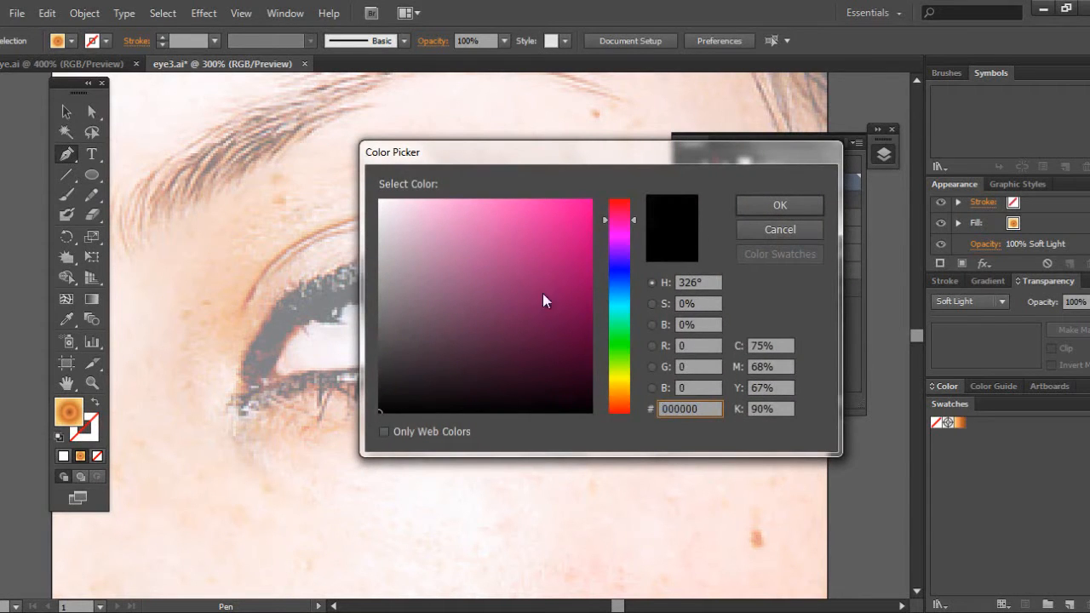
click(777, 206)
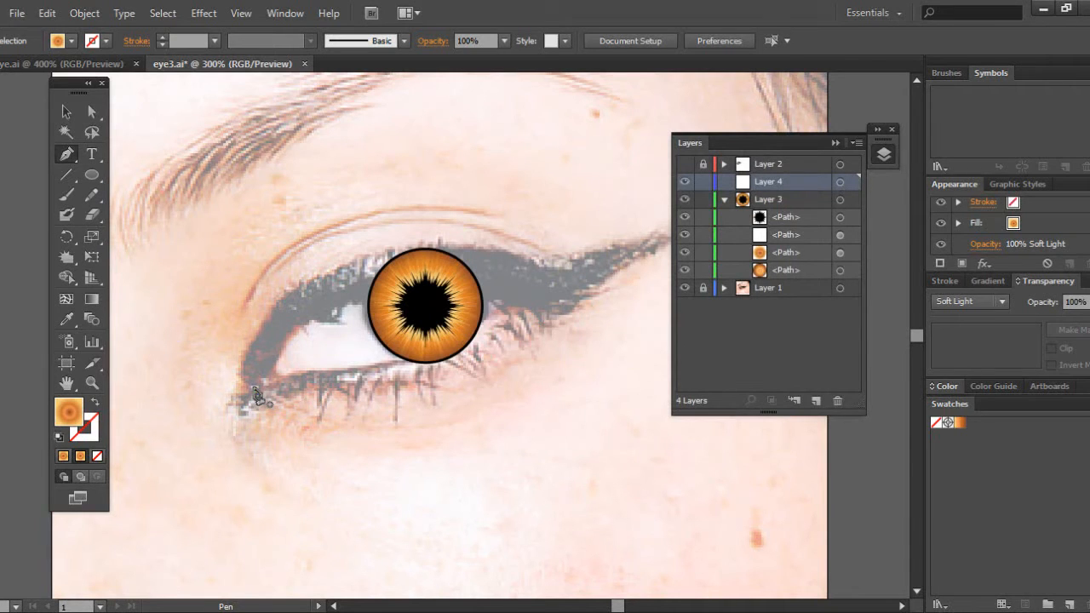
double_click(73, 413)
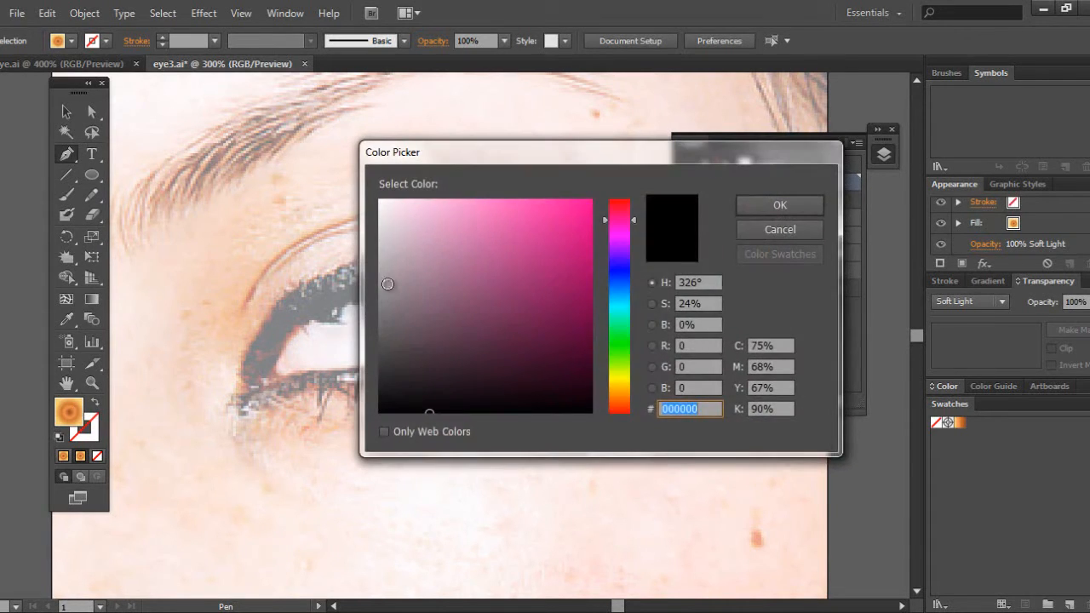
click(778, 229)
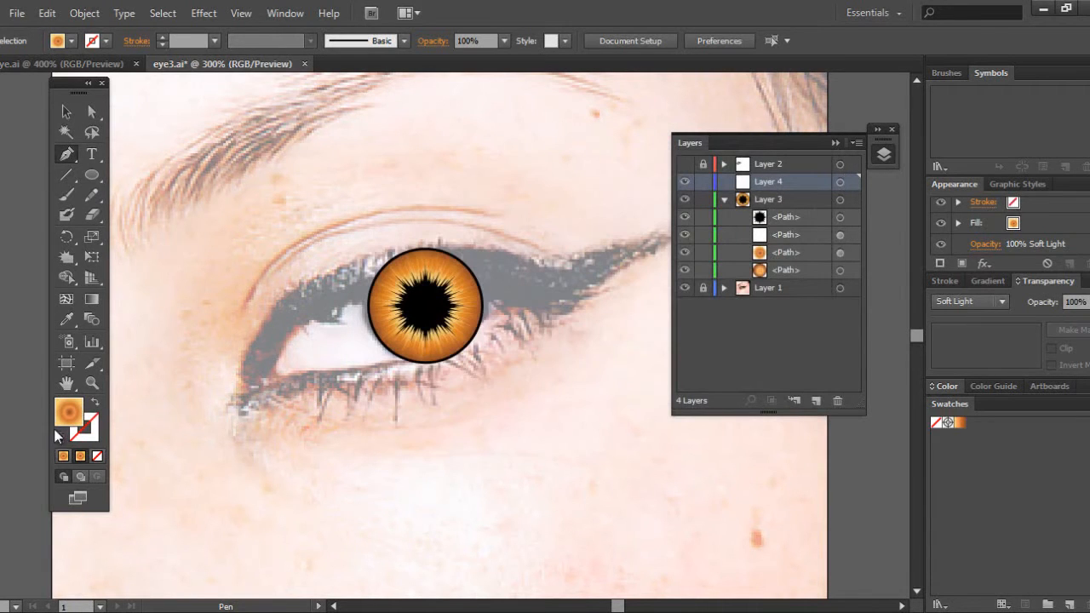
- Replace the gradient fill with solid pure black, 000000
click(936, 476)
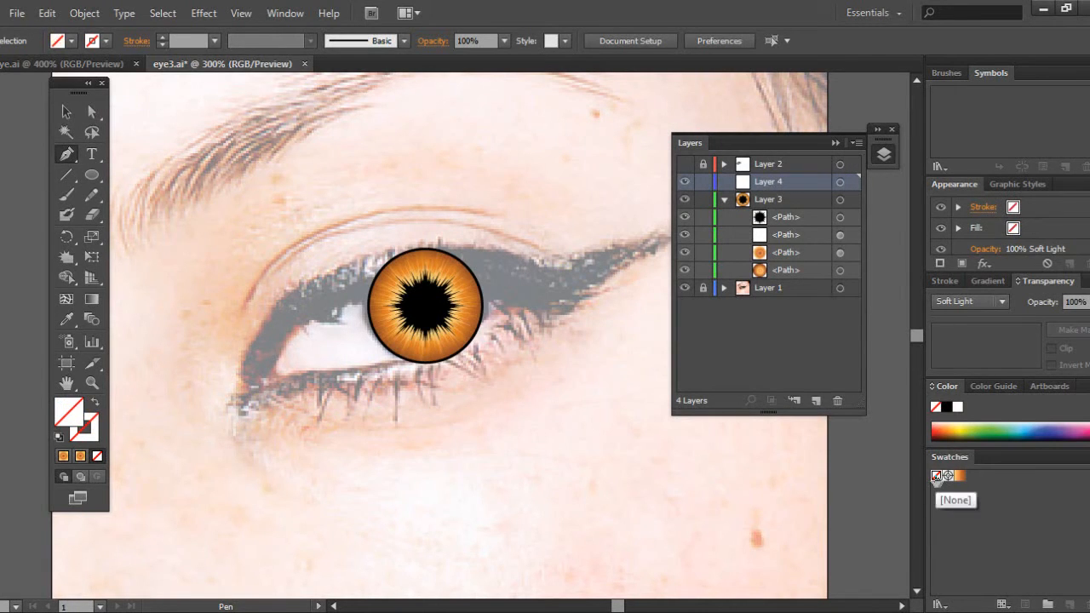
click(945, 408)
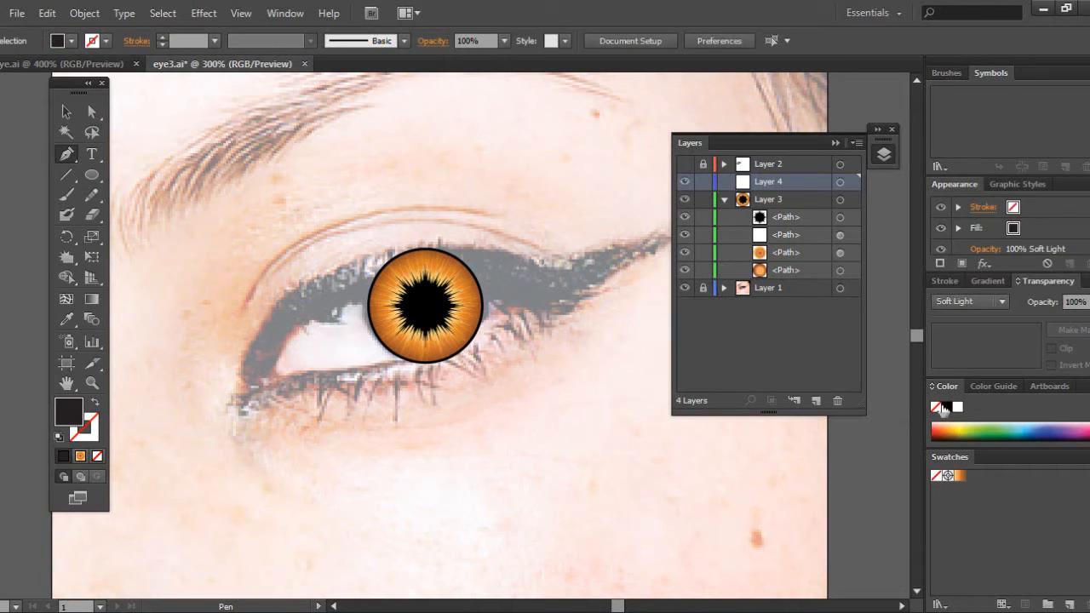
double_click(66, 412)
drag(397, 410, 384, 419)
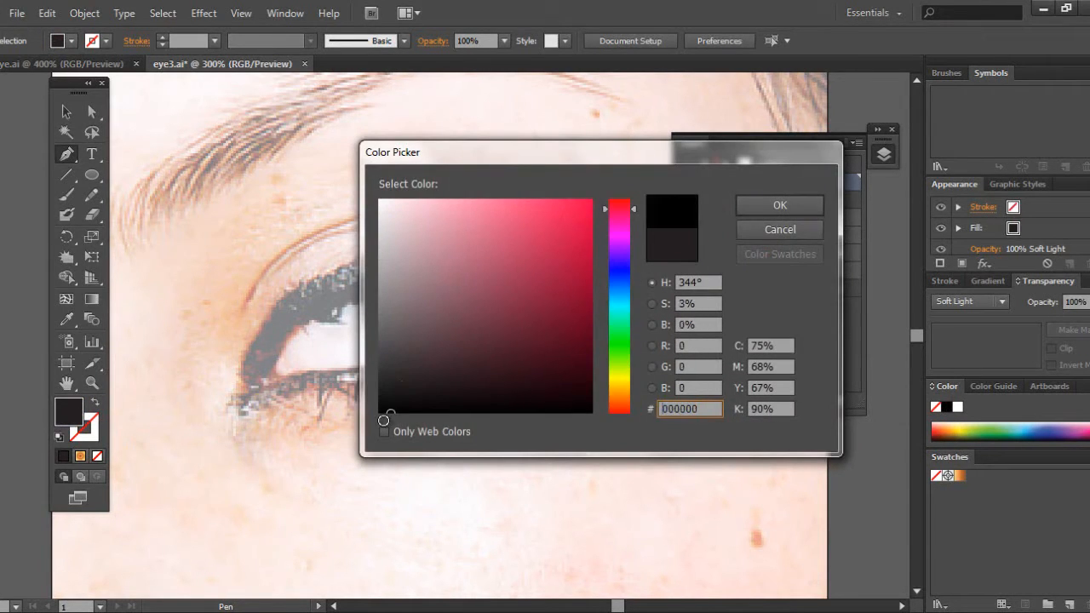
click(779, 205)
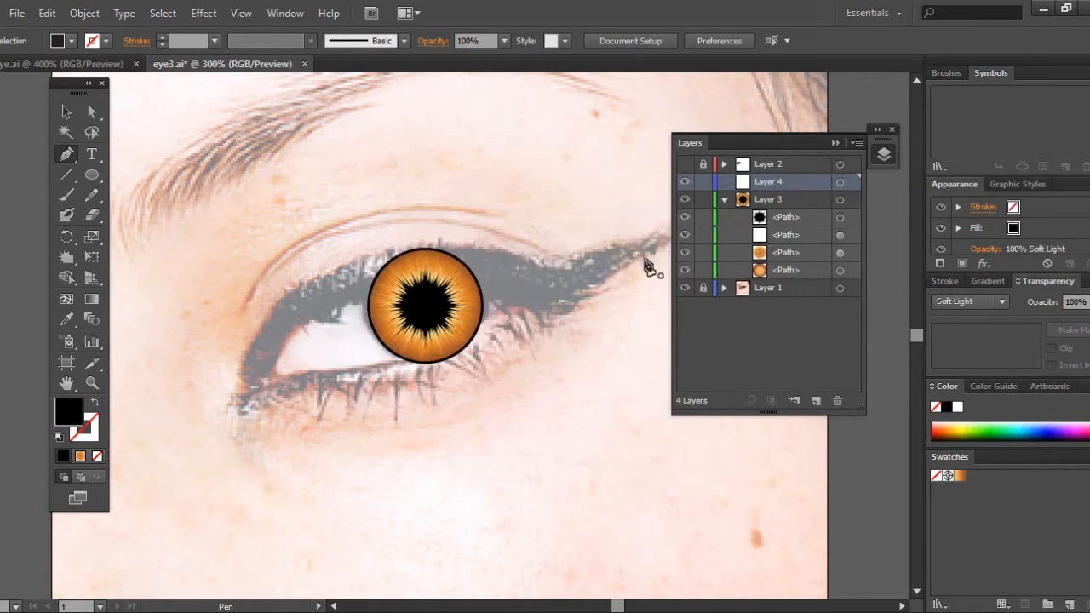
- Start the black upper eyeliner shape with a Pen curve from the eye's inner corner to the outer corner, shortening the outgoing handle
click(250, 396)
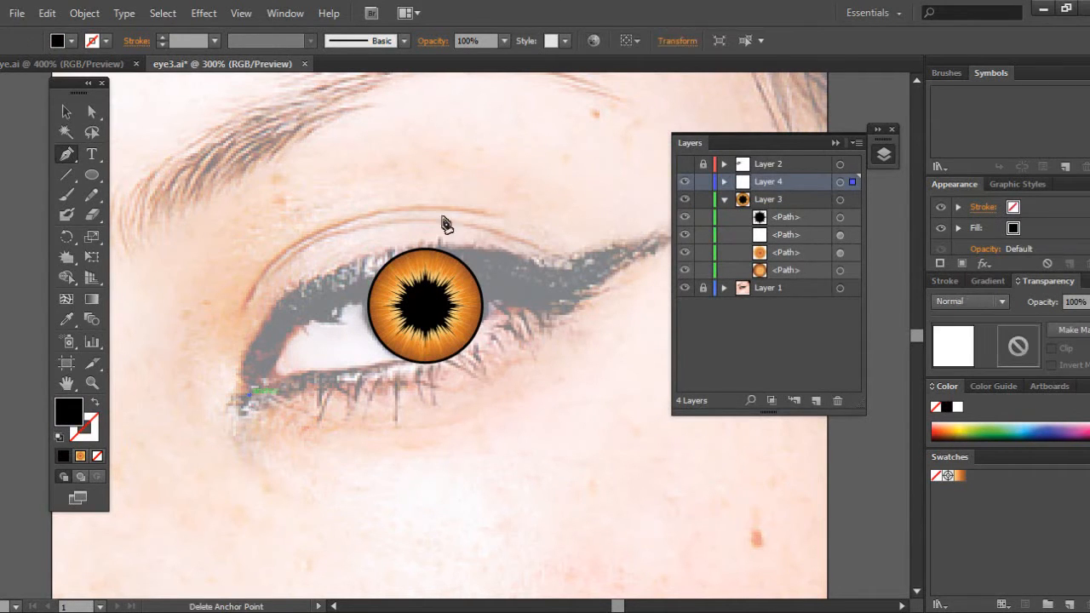
click(555, 303)
drag(555, 303, 791, 377)
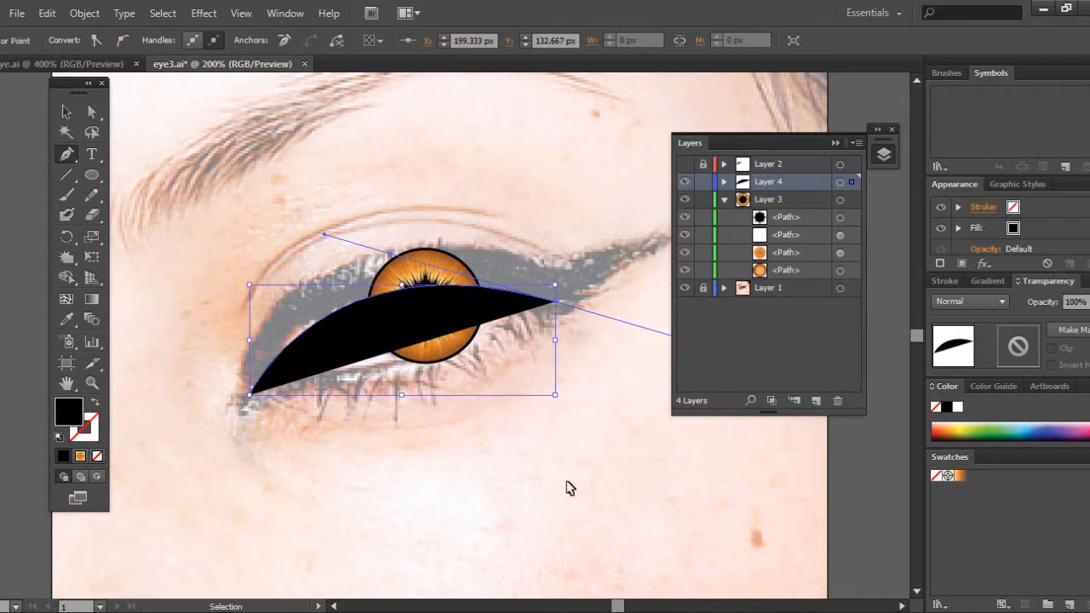
key(ctrl+minus)
click(836, 143)
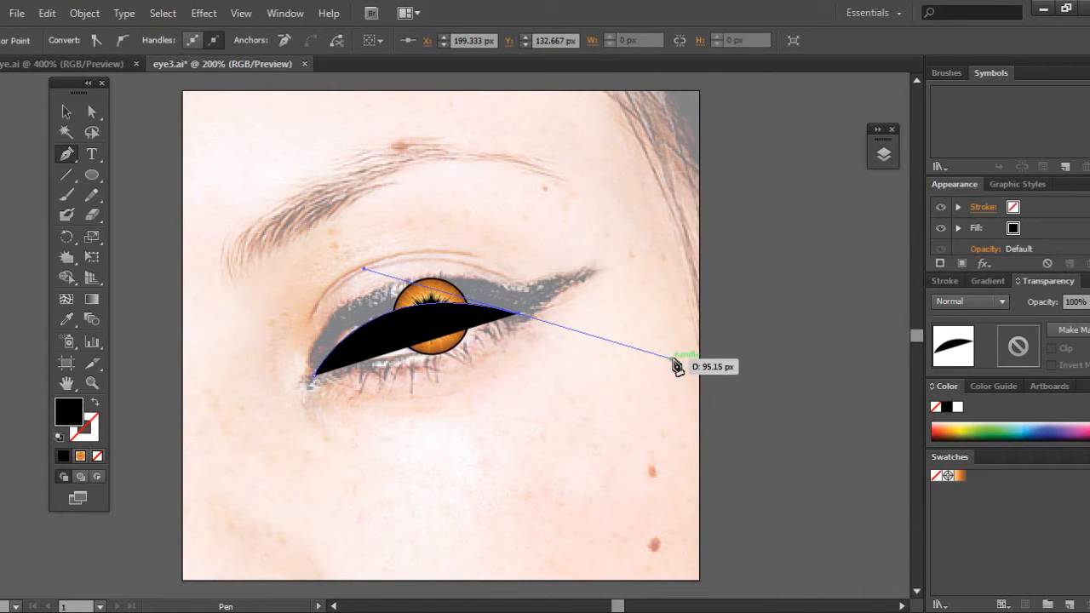
ctrl+drag(670, 359, 548, 318)
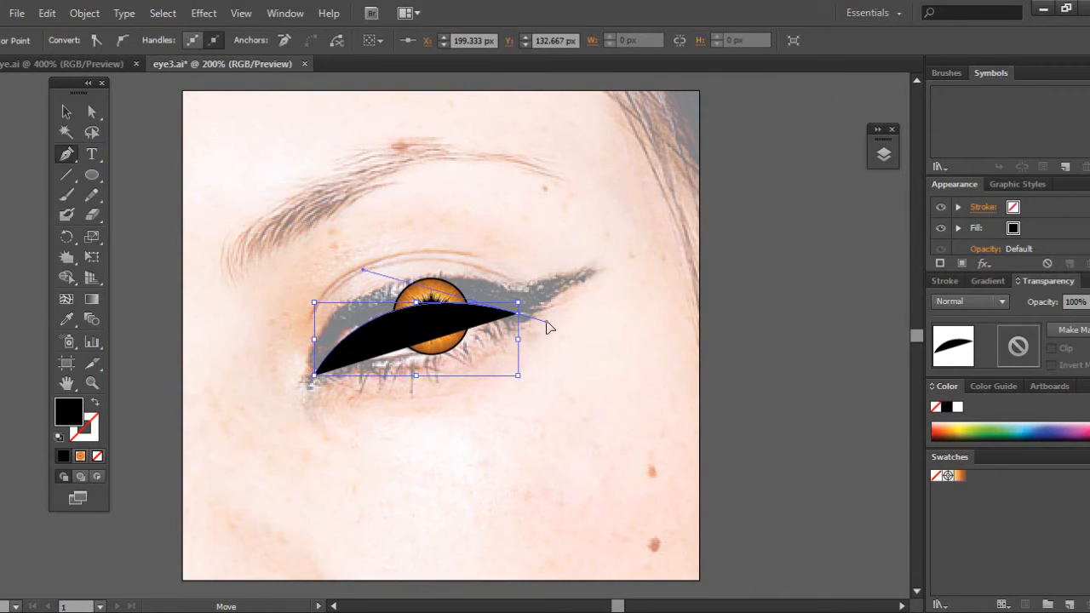
- Extend the eyeliner shape to the wing tip, trace back along its upper edge to close it at the inner corner, and deselect it
drag(592, 275, 596, 272)
drag(515, 288, 477, 287)
drag(316, 380, 243, 526)
click(71, 114)
click(259, 207)
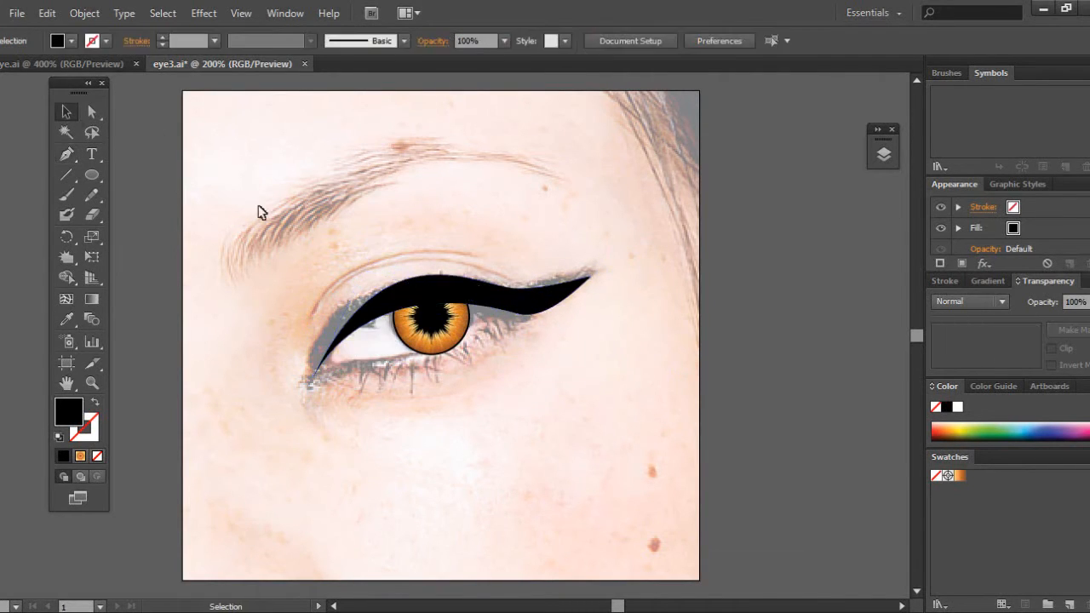
- Trace the lower eyelid line from the inner corner to the outer corner as an unfilled Pen path with a 1 pt black stroke
key(ctrl+plus)
key(ctrl+plus)
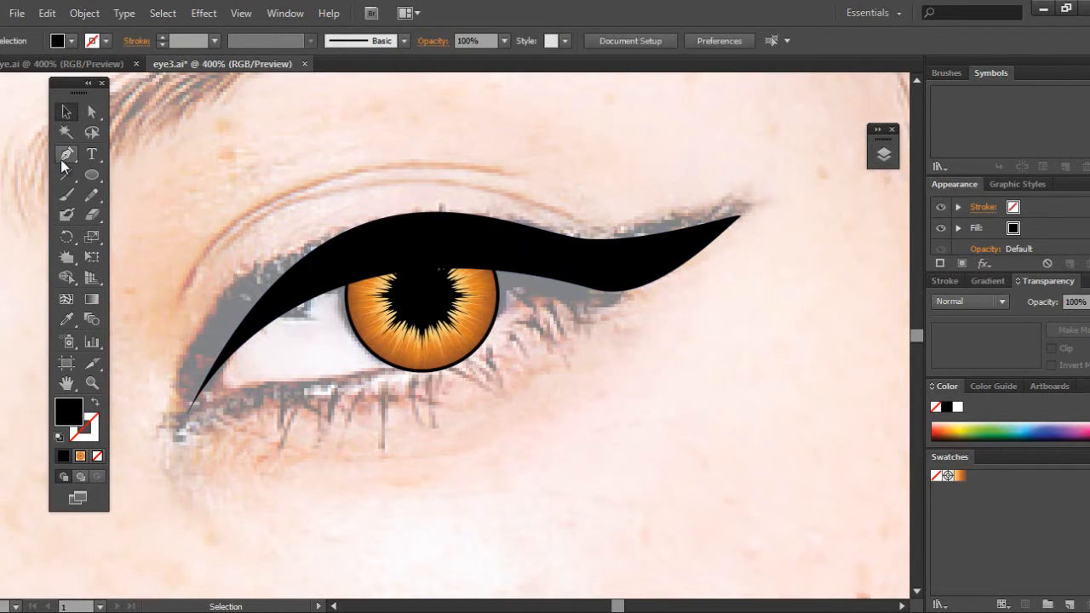
click(66, 156)
click(86, 431)
click(64, 456)
click(72, 419)
click(97, 455)
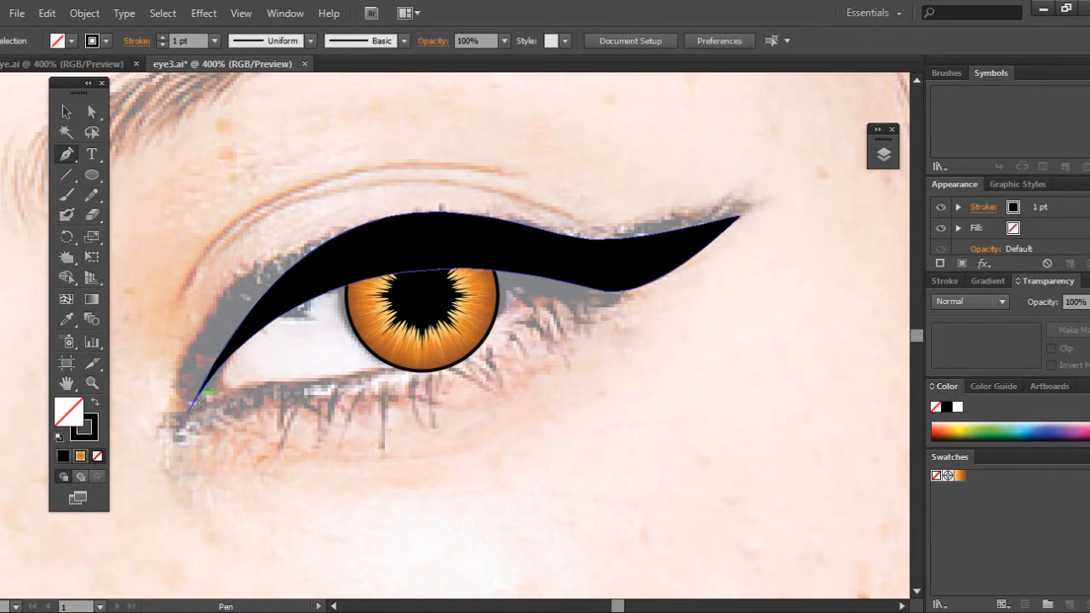
drag(194, 402, 232, 396)
click(228, 388)
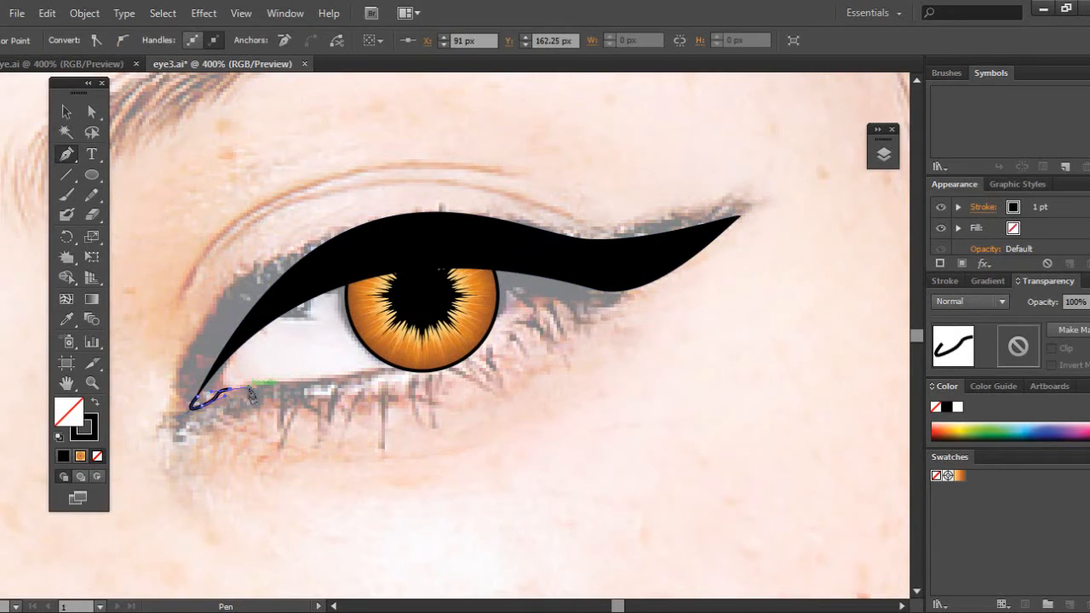
drag(549, 296, 620, 194)
click(68, 114)
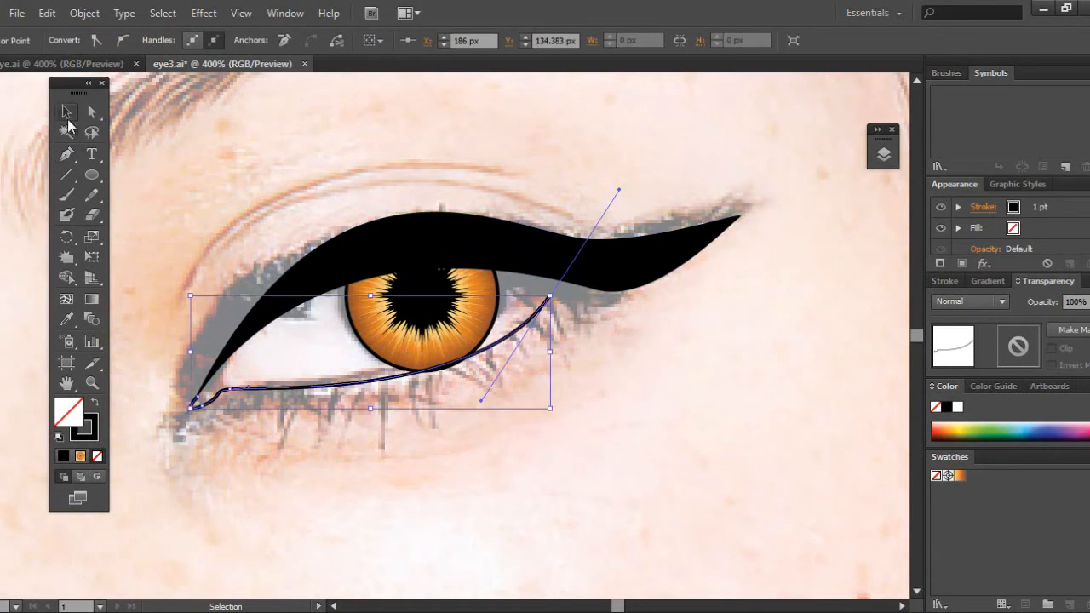
click(264, 380)
- Draw a second unfilled black curve just above the lower eyelid line, ending short of its outer end, and deselect it
click(67, 153)
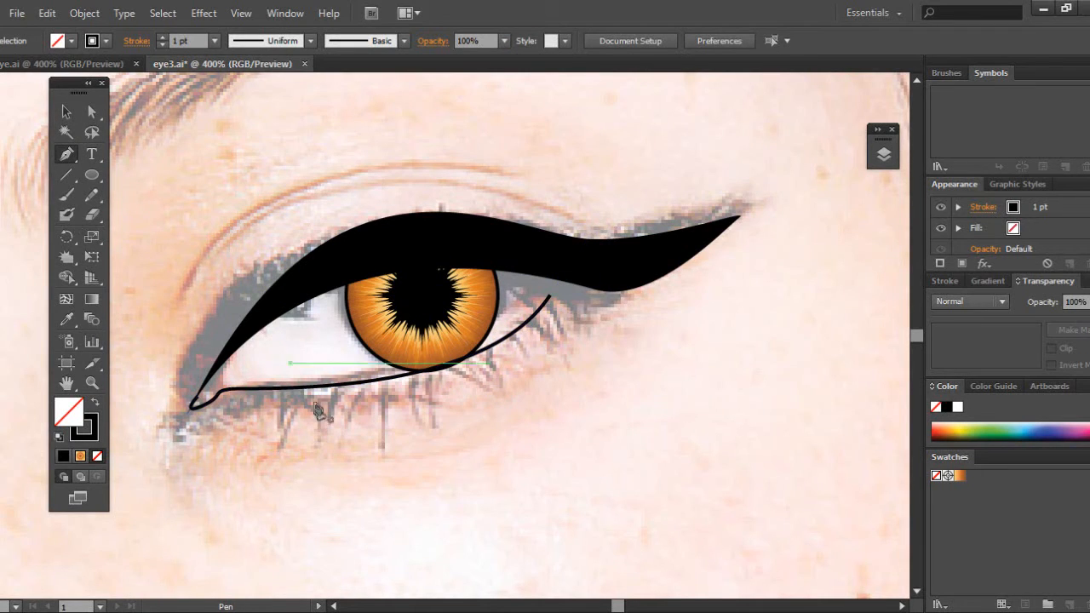
click(546, 301)
drag(511, 308, 573, 237)
click(67, 113)
click(299, 327)
- Select all the iris artwork on Layer 3, scale it down slightly and reposition it to rest on the inner lower lid line
click(882, 154)
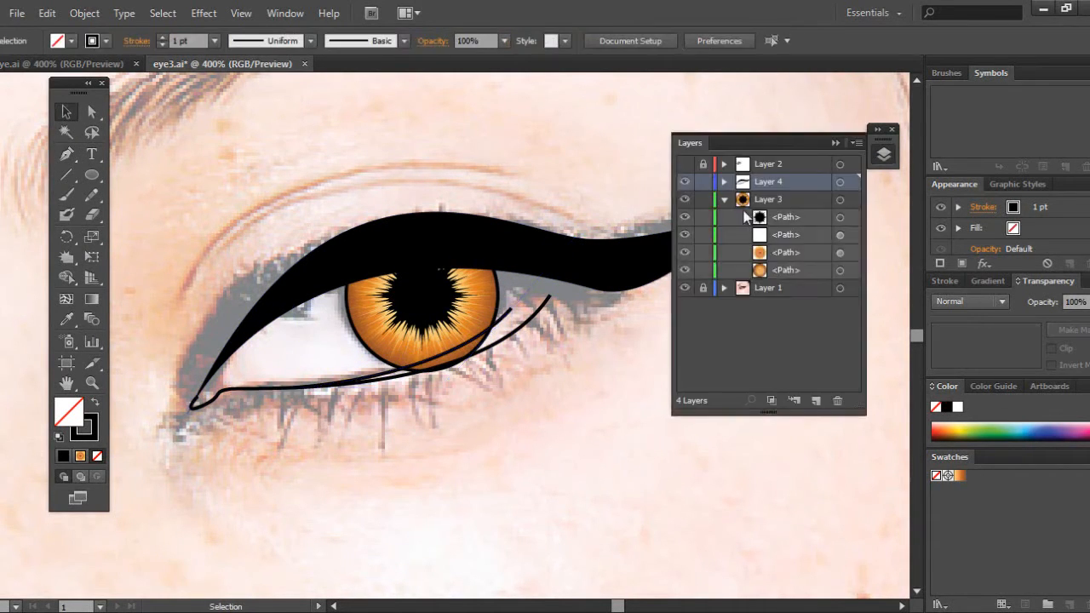
click(723, 199)
click(724, 182)
click(723, 182)
click(724, 199)
click(839, 199)
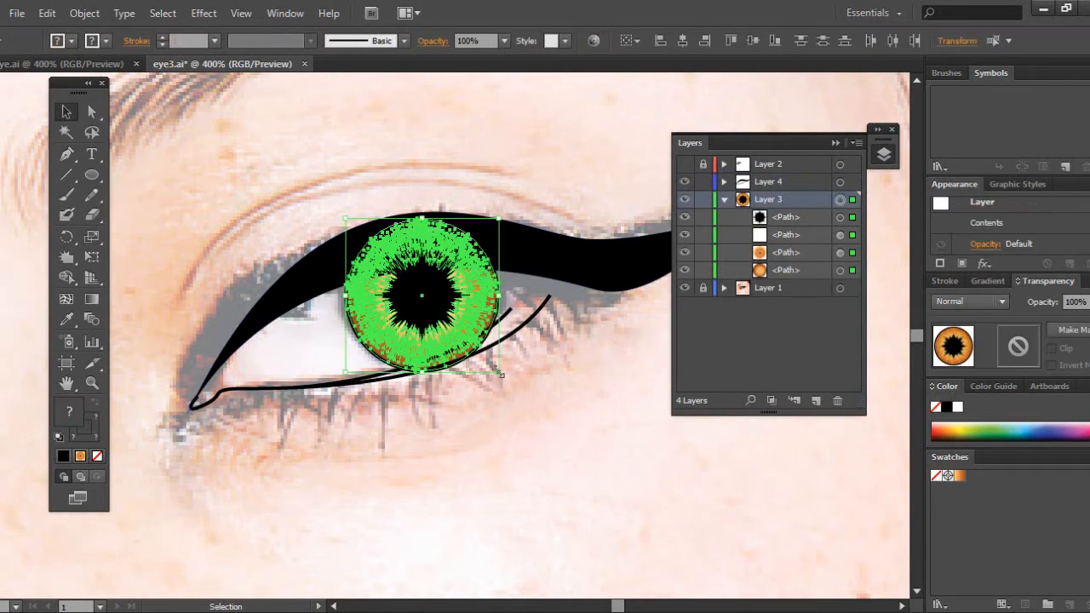
drag(502, 374, 487, 364)
drag(408, 288, 406, 296)
click(353, 182)
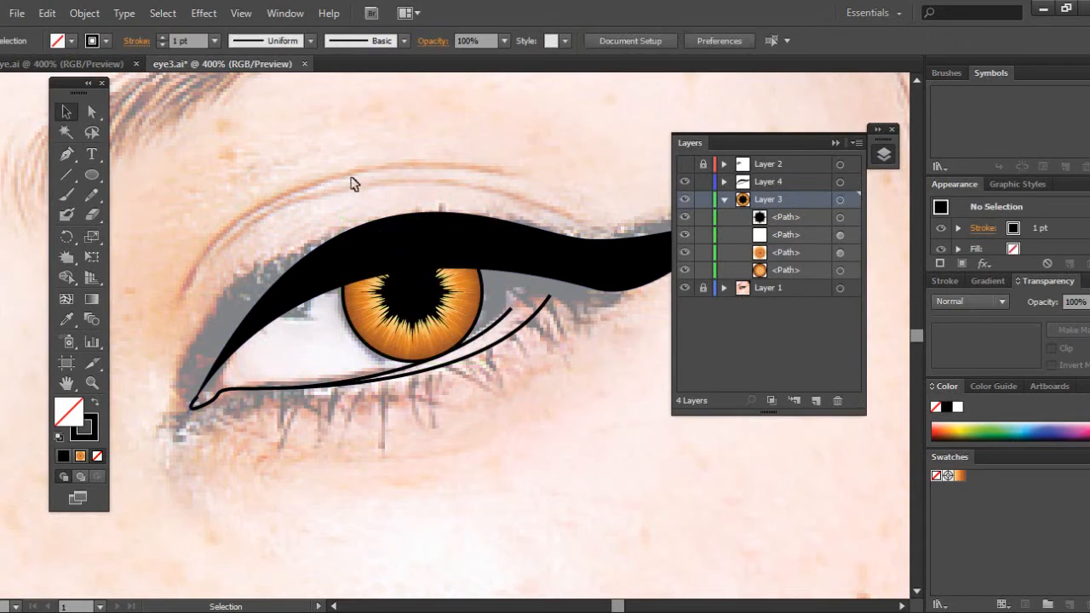
- Draw a short curved stroke across the inner corner of the eye to mark off the tear duct, and select it
click(67, 155)
click(219, 369)
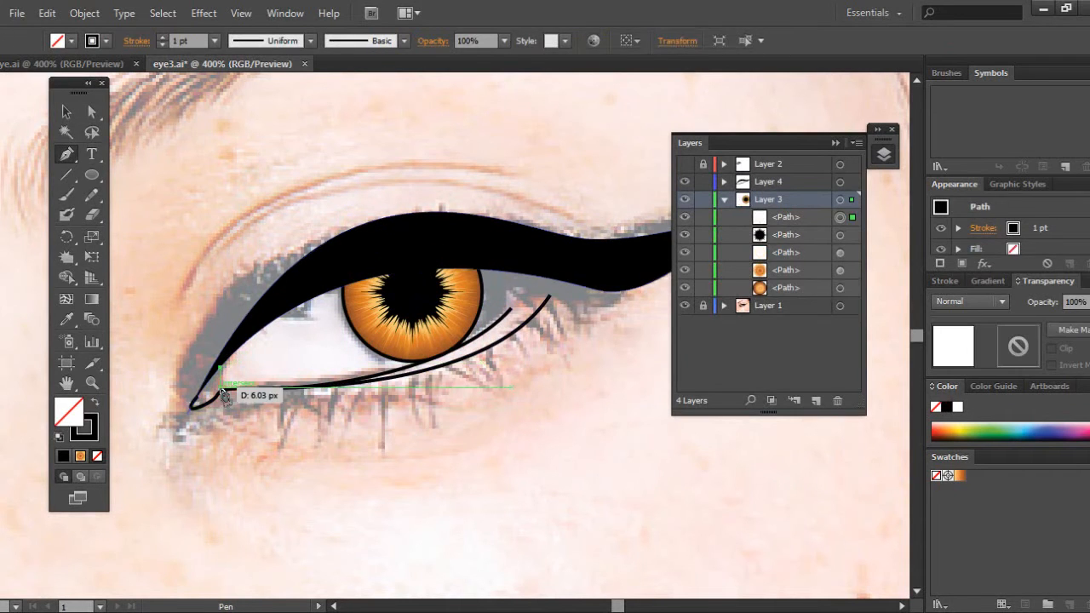
drag(225, 391, 227, 392)
click(66, 112)
click(223, 380)
click(218, 379)
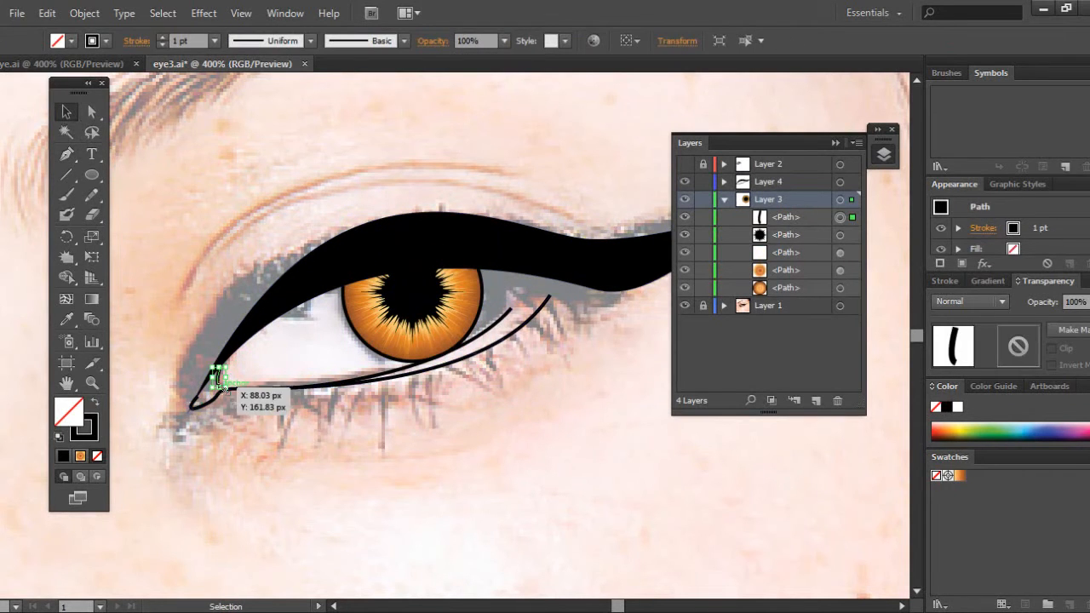
- Adjust the short tear duct stroke so it meets the eyeliner and the lower lid line, and deselect it
key(ctrl+plus)
click(334, 605)
drag(235, 416, 235, 422)
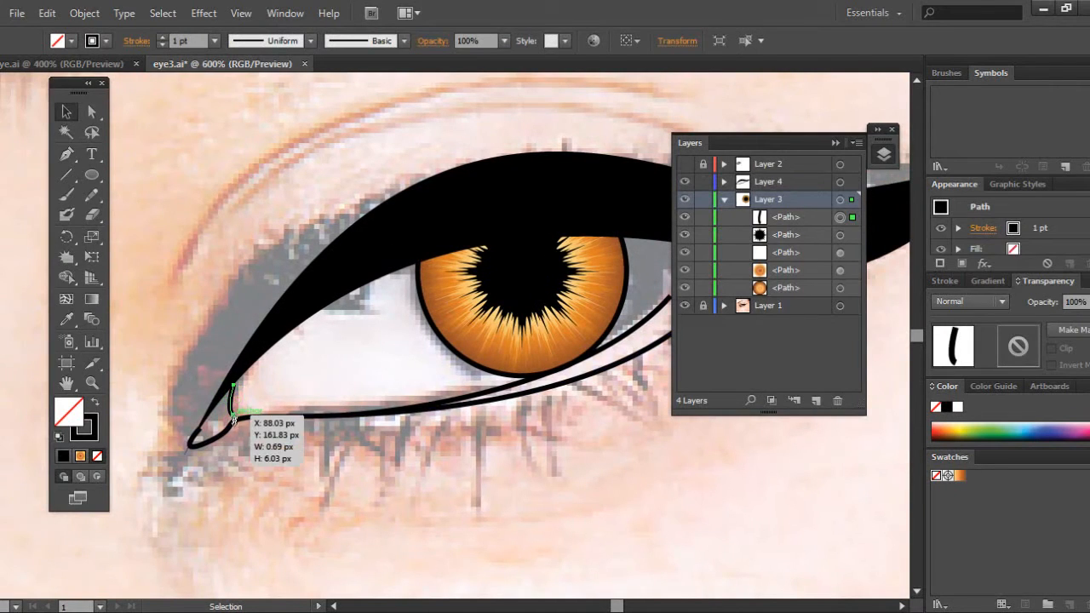
click(183, 232)
click(233, 388)
click(460, 371)
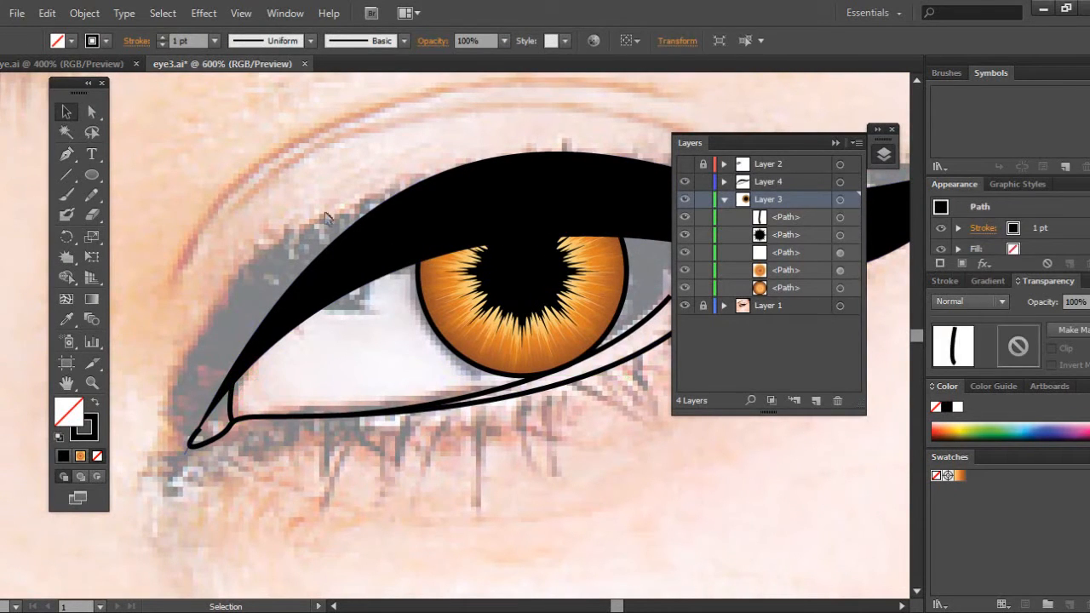
- Move the tear duct stroke from Layer 3 to Layer 4, and hide and show the Layer 1 photo to check the drawing
drag(784, 217, 766, 183)
click(724, 199)
key(ctrl+minus)
key(ctrl+minus)
click(684, 217)
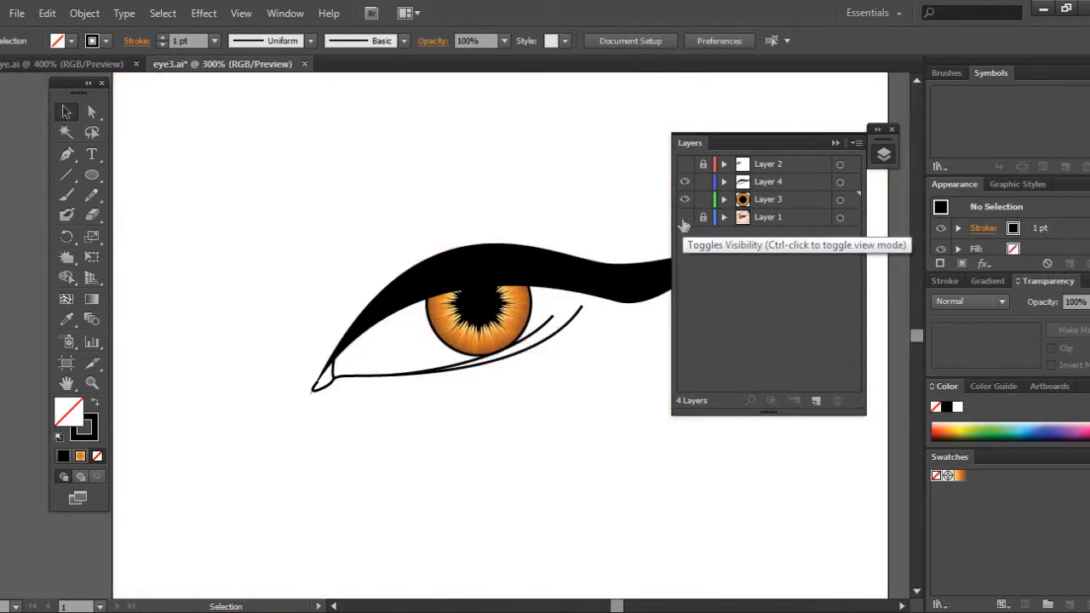
click(685, 217)
- Set a black fill with no stroke and trace the upper edge of the eyelid crease with a Pen curve from its inner end
click(68, 423)
click(88, 433)
click(97, 455)
click(67, 154)
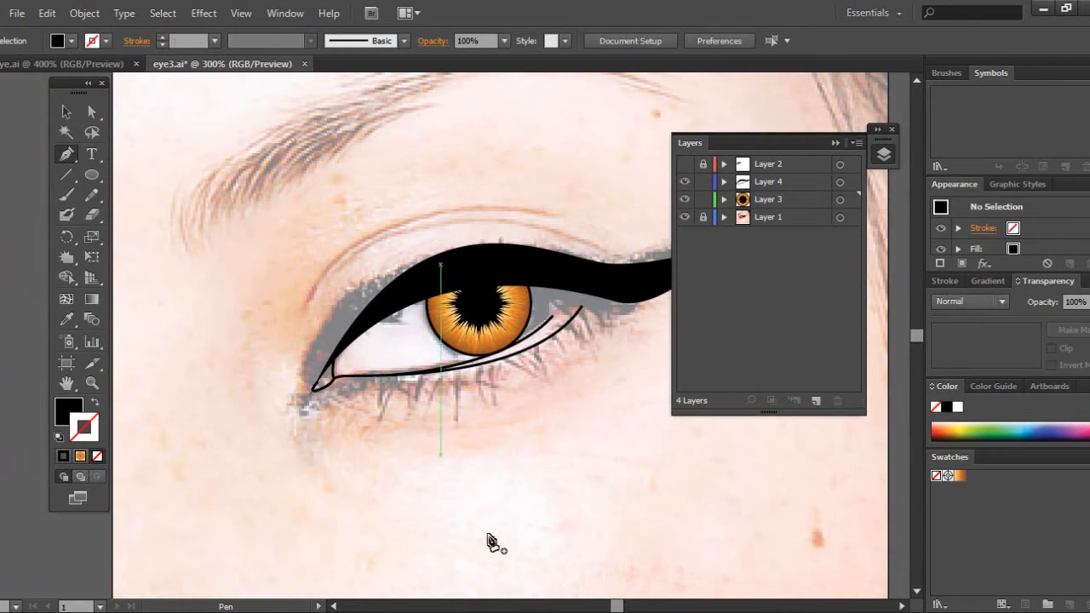
click(900, 606)
click(205, 303)
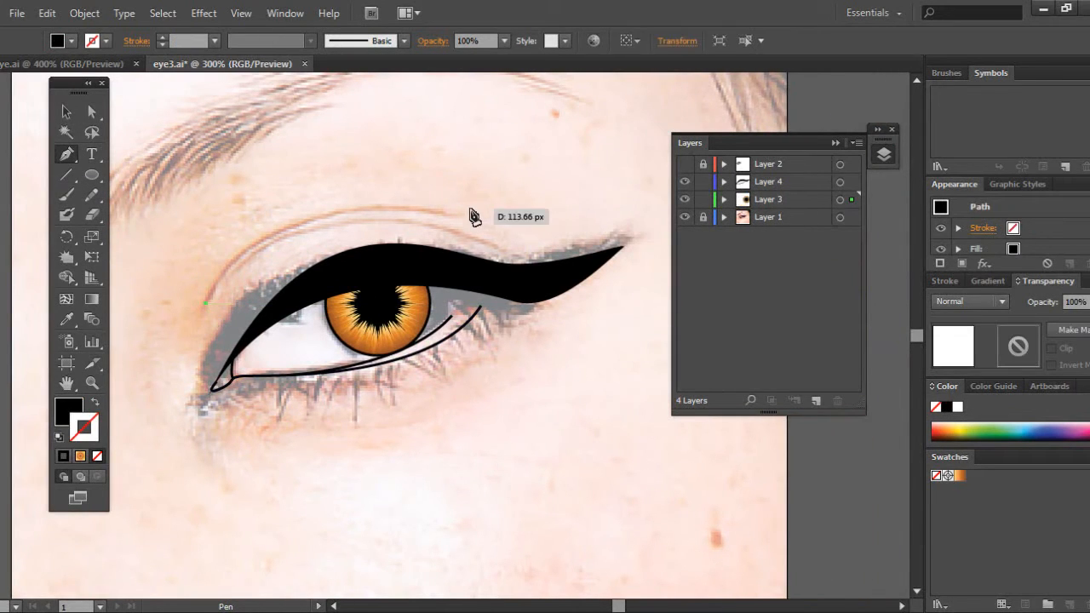
drag(450, 212, 644, 260)
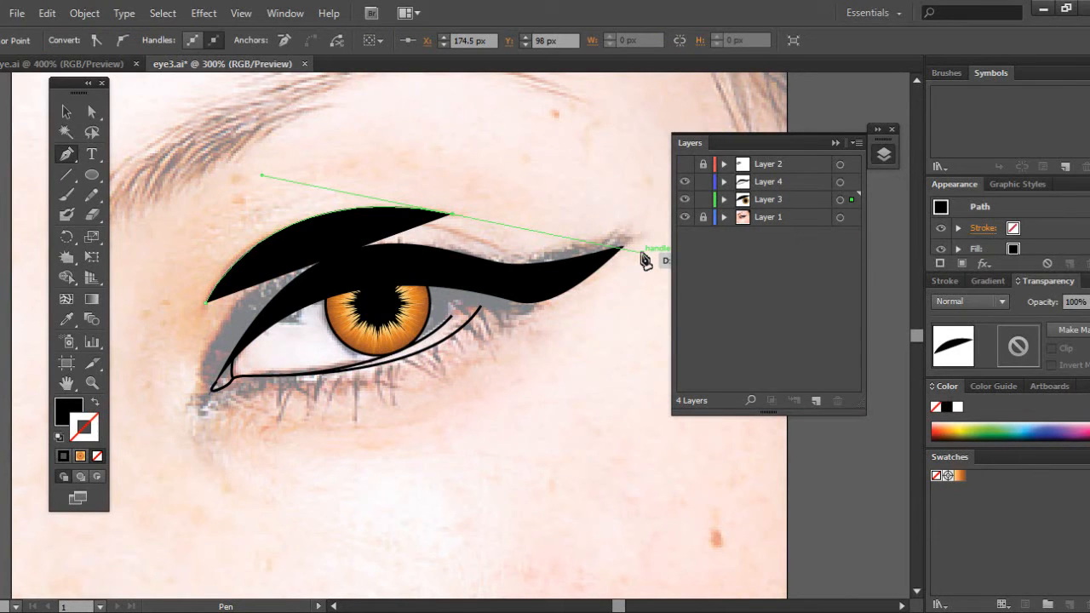
- Try to close the eyelid crease shape with a curve back to its starting point, and undo it
key(ctrl)
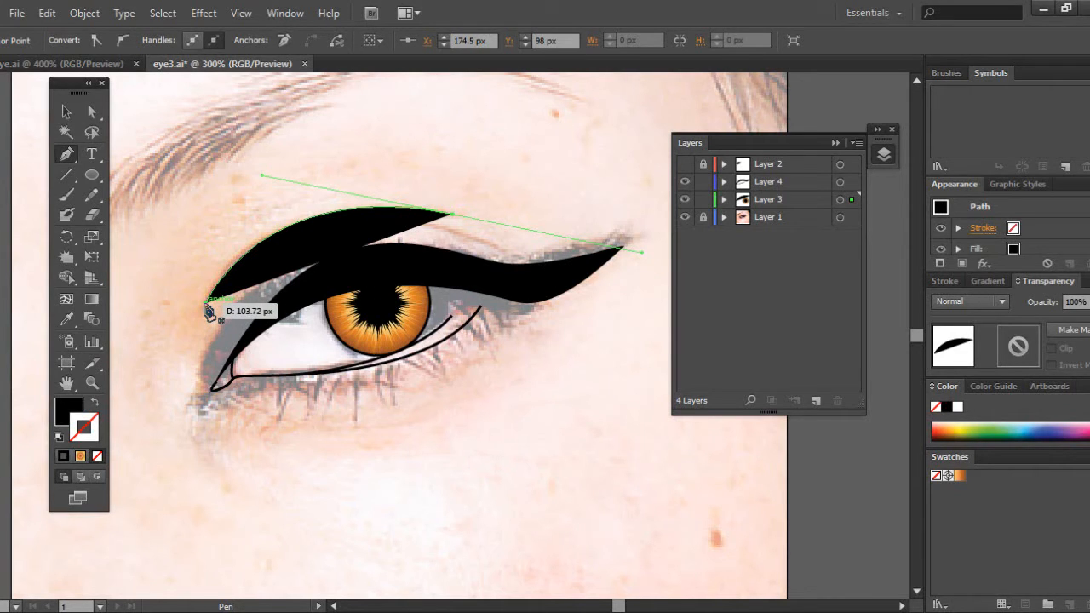
drag(206, 303, 212, 384)
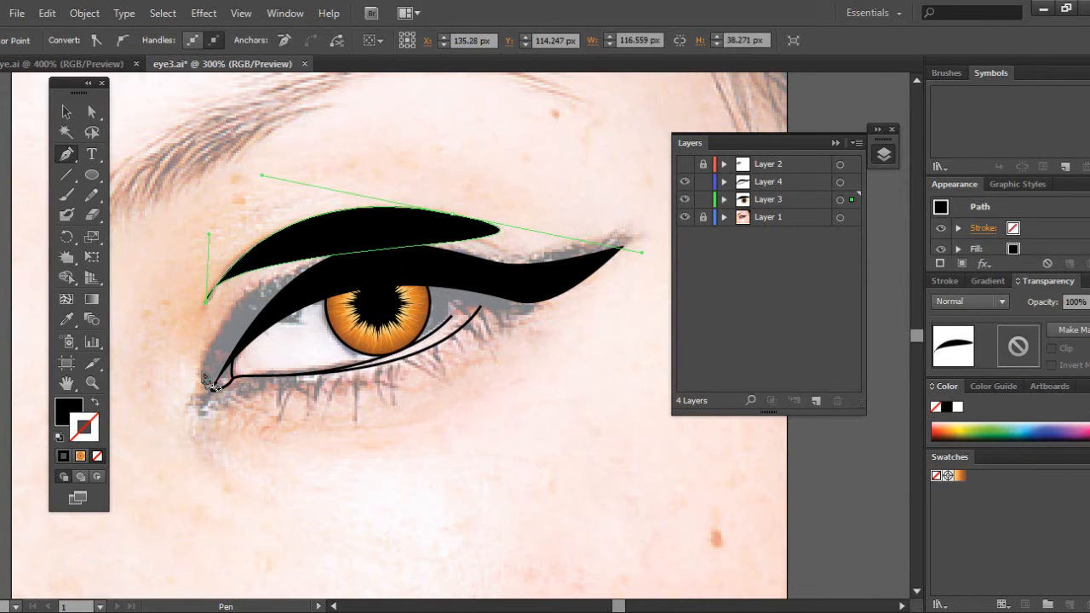
key(ctrl+z)
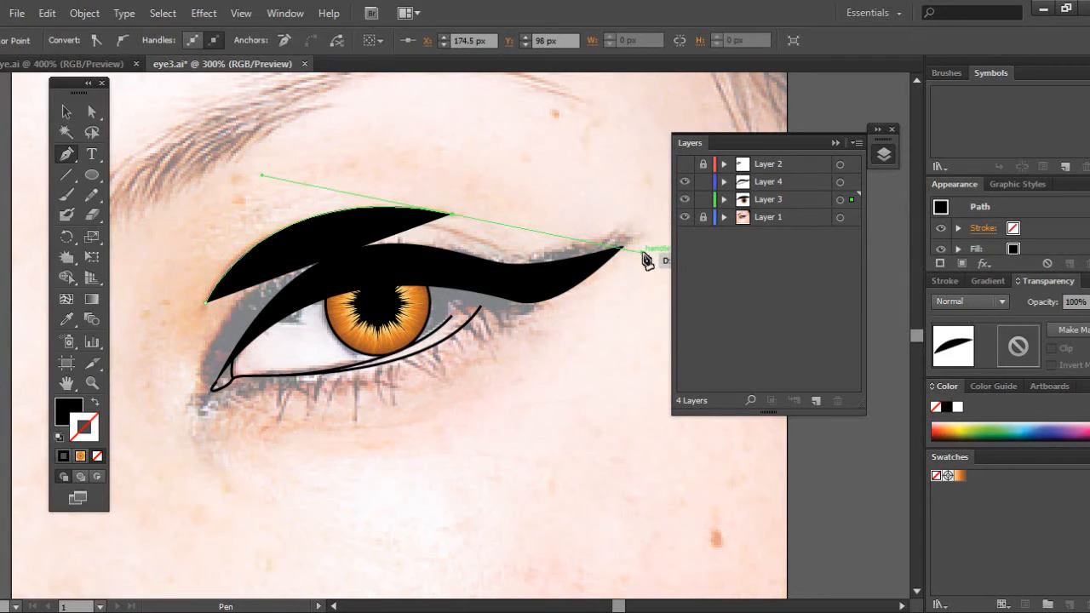
- Shorten the curve handle at the eyelid crease's outer end, close the shape with a second curve into a thin tapered line, and deselect it
key(ctrl)
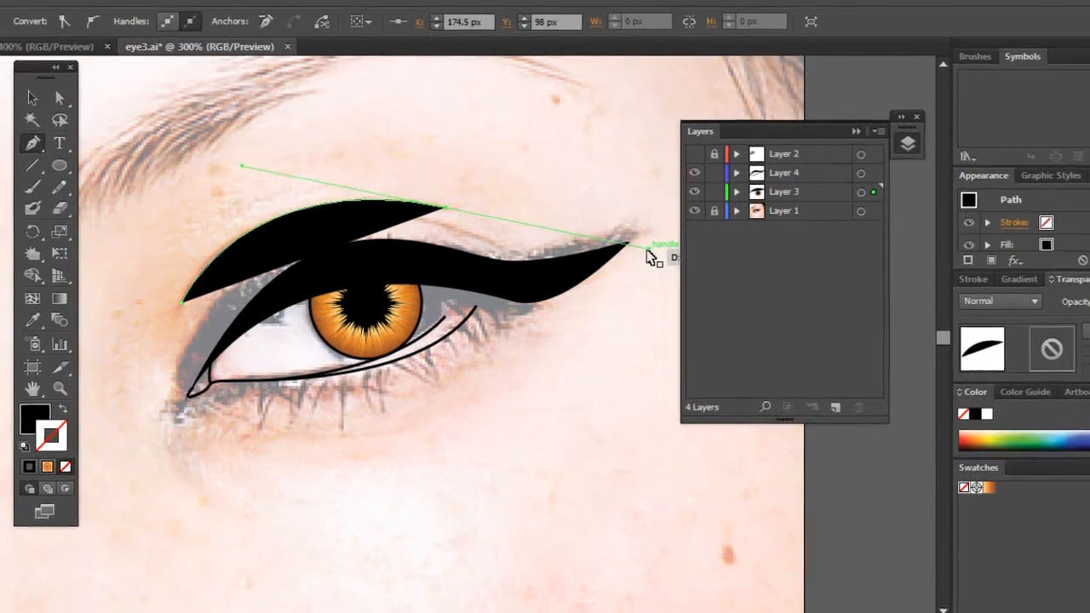
key(ctrl)
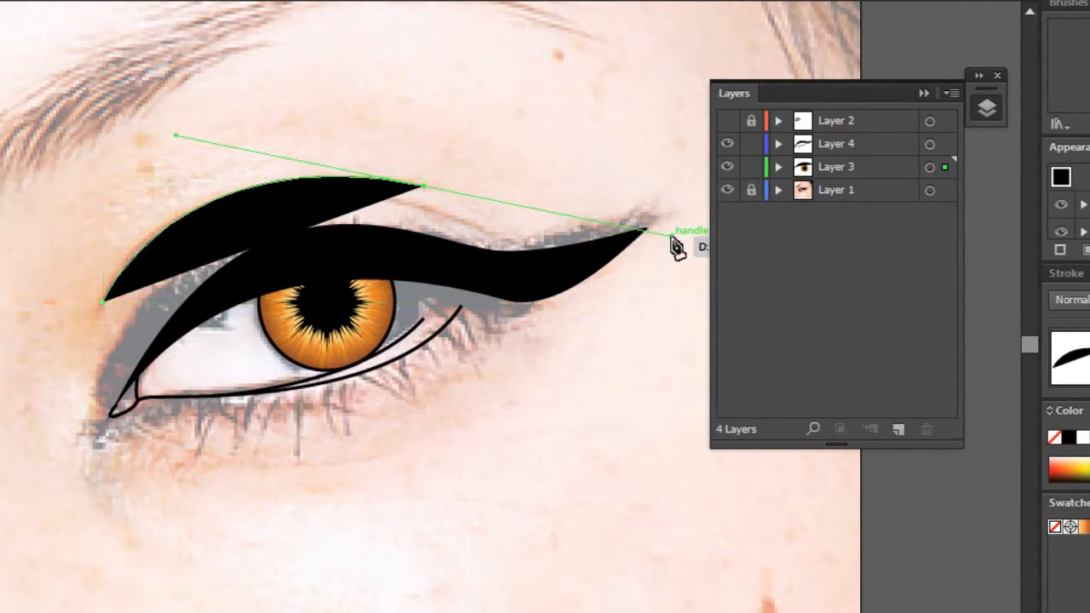
key(ctrl)
drag(670, 237, 436, 195)
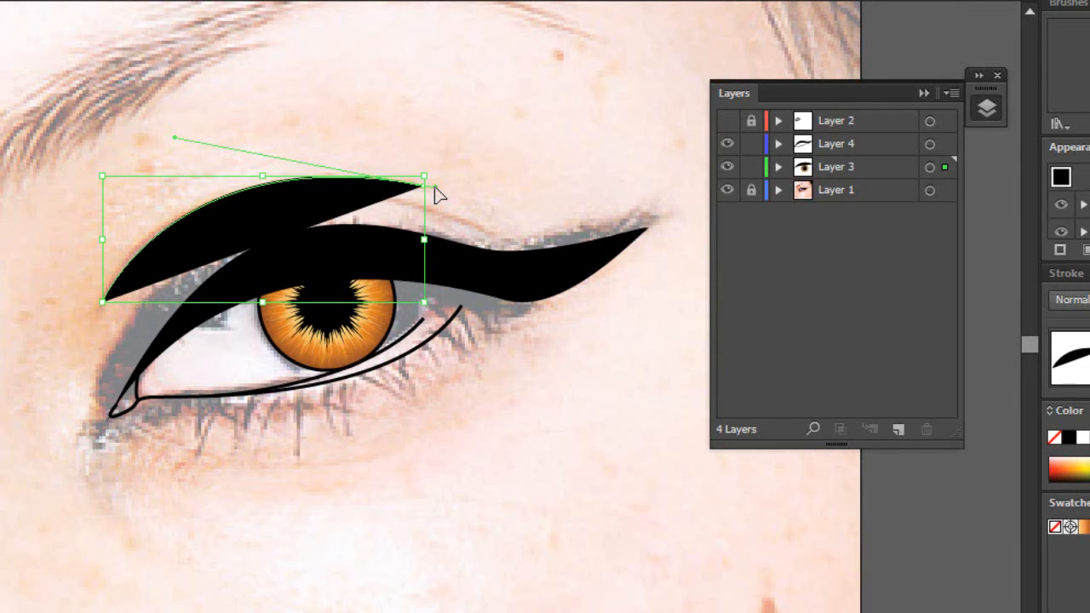
key(p)
click(424, 185)
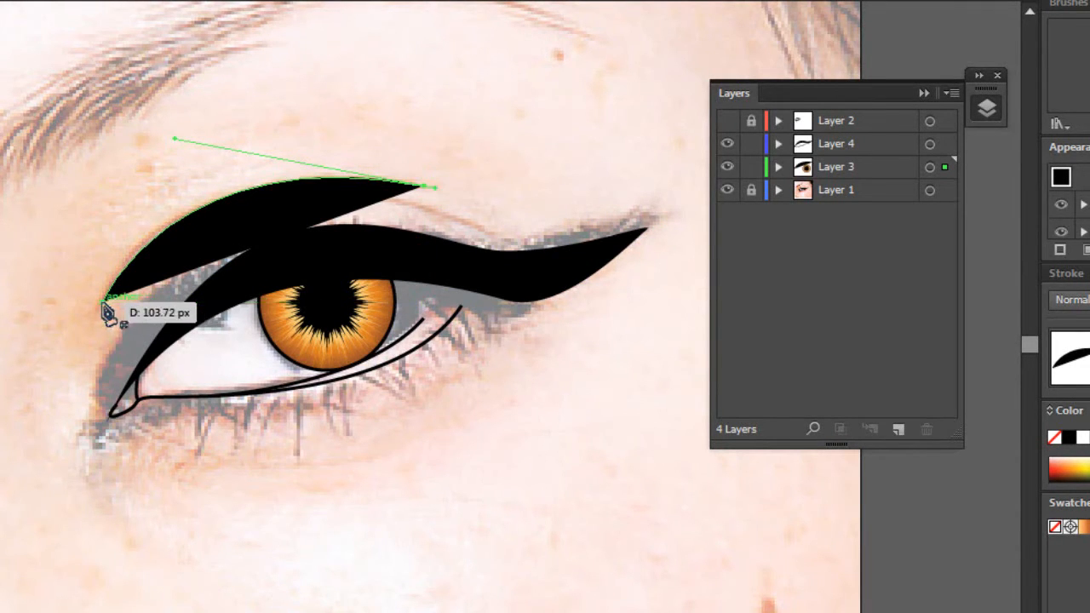
drag(104, 299, 43, 460)
drag(38, 440, 11, 471)
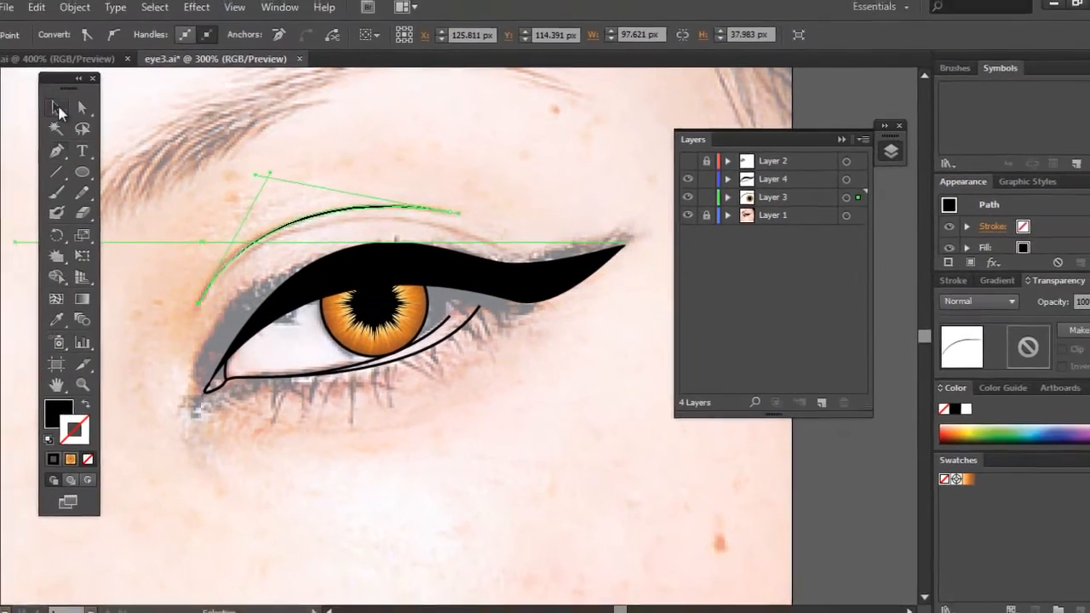
click(56, 109)
click(549, 168)
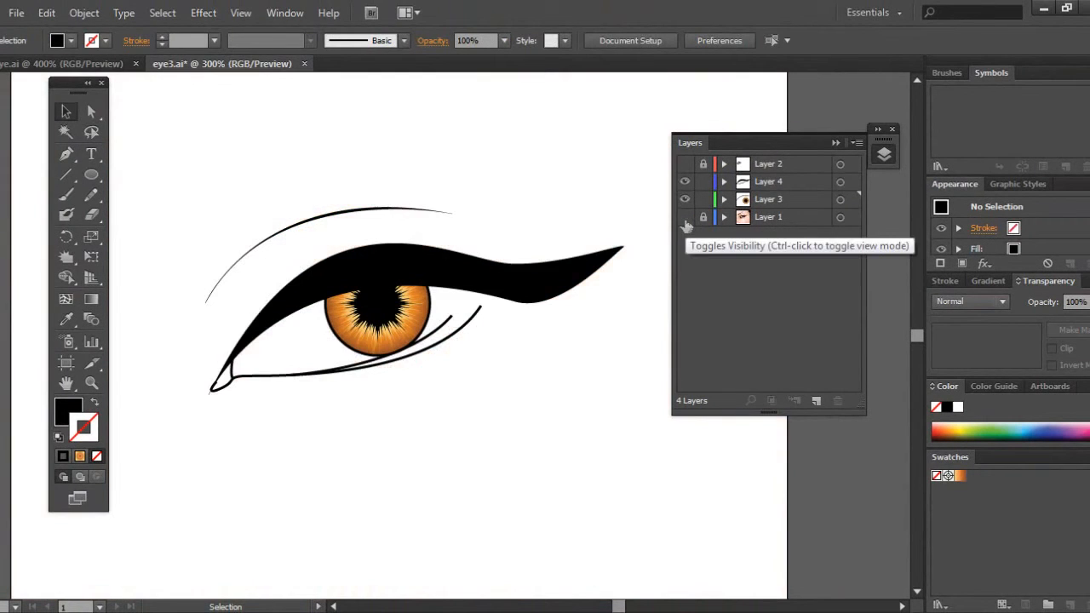
- Show the Layer 1 photo and trace a second thin tapered crease line with the Pen between the first crease and the eyeliner
click(685, 218)
key(p)
click(237, 270)
mouse_move(516, 255)
mouse_down()
mouse_move(594, 319)
mouse_move(700, 337)
mouse_move(567, 304)
mouse_move(584, 292)
mouse_move(700, 341)
mouse_move(516, 255)
mouse_up()
click(835, 143)
drag(239, 272, 126, 365)
key(v)
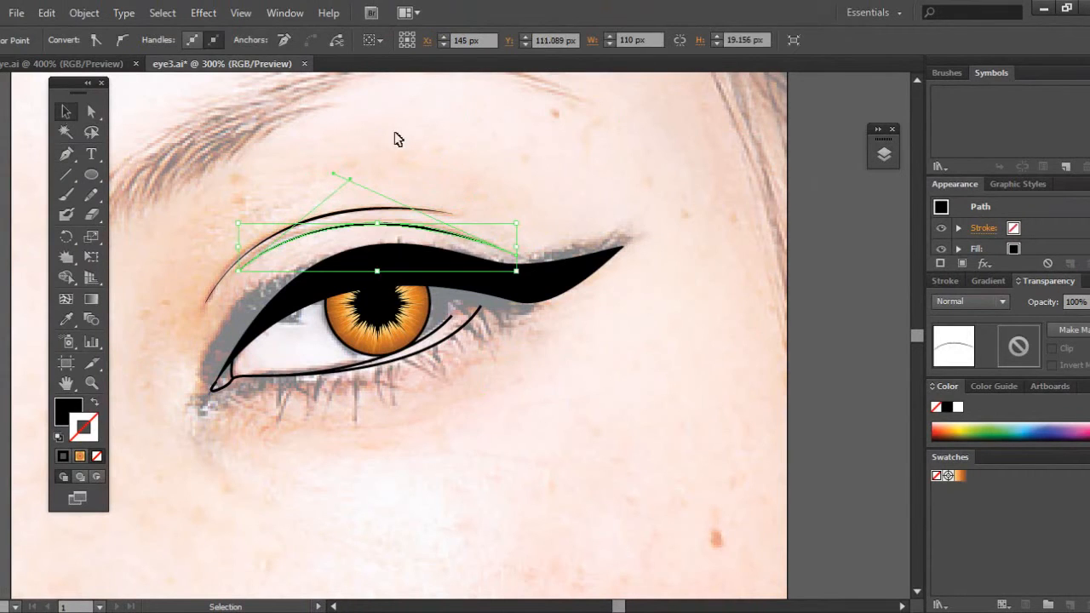
click(397, 139)
- Hide and show the Layer 1 photo to check both crease lines, and make Layer 4 the active layer
click(883, 153)
click(685, 217)
click(684, 217)
click(769, 183)
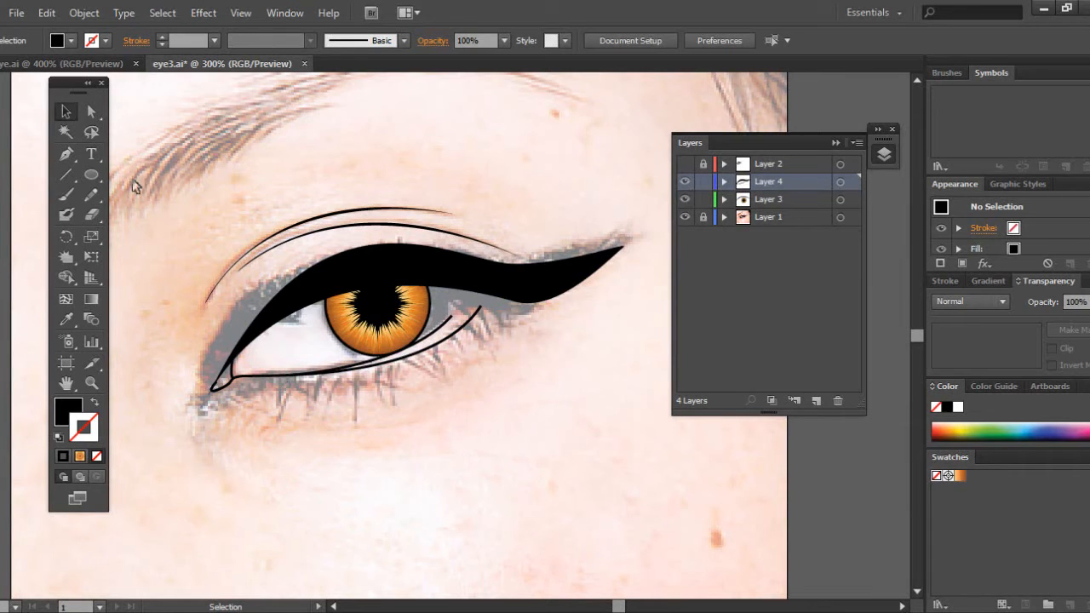
- Draw a thin closed black Pen shape along the eyeliner's lower edge, across the top of the iris, and deselect it
click(66, 152)
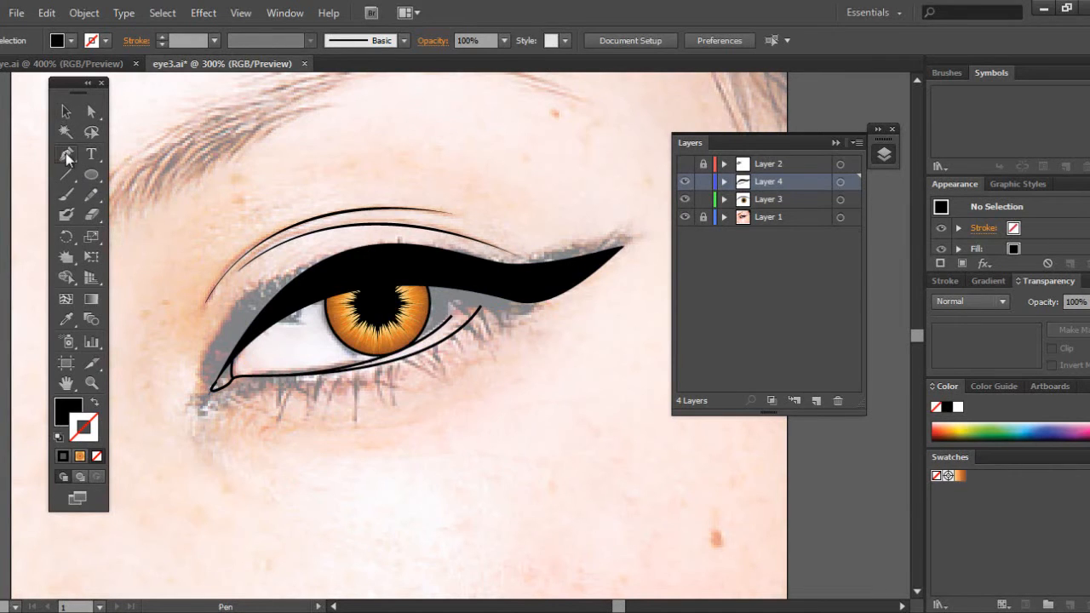
click(255, 340)
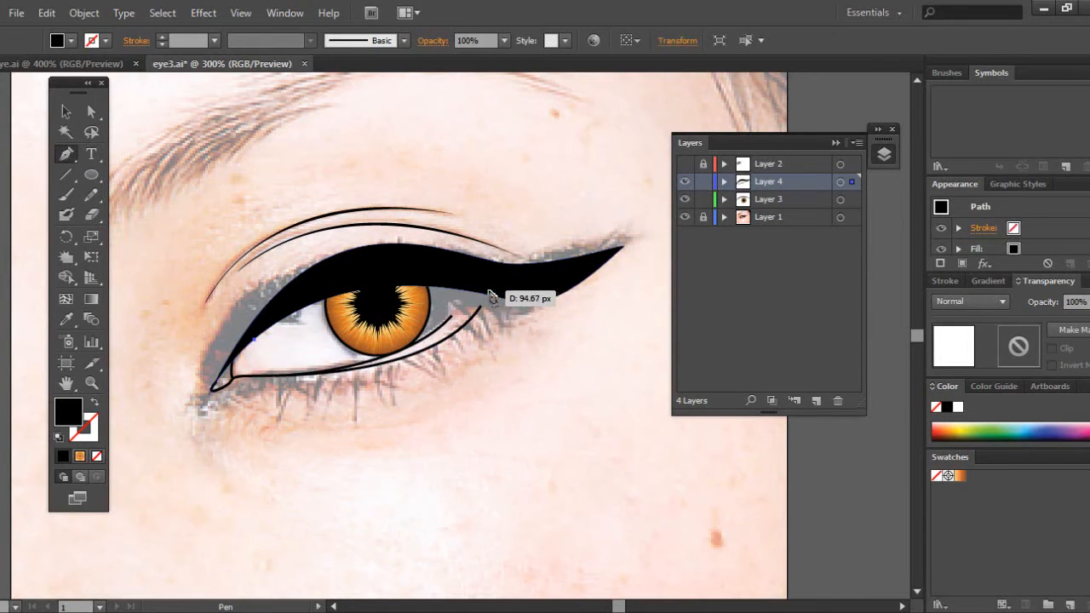
drag(488, 291, 527, 301)
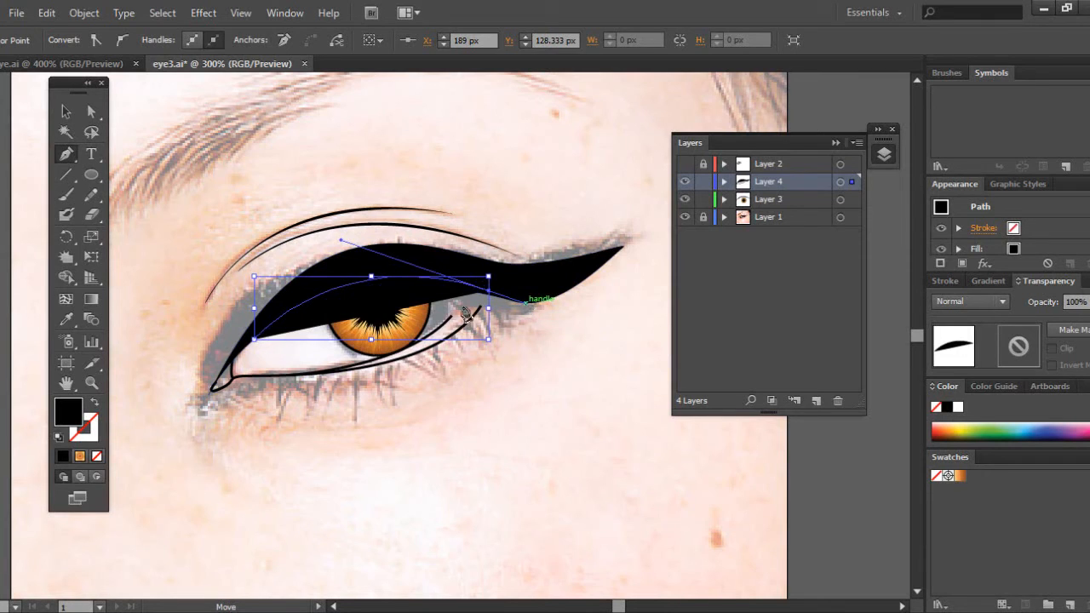
click(254, 339)
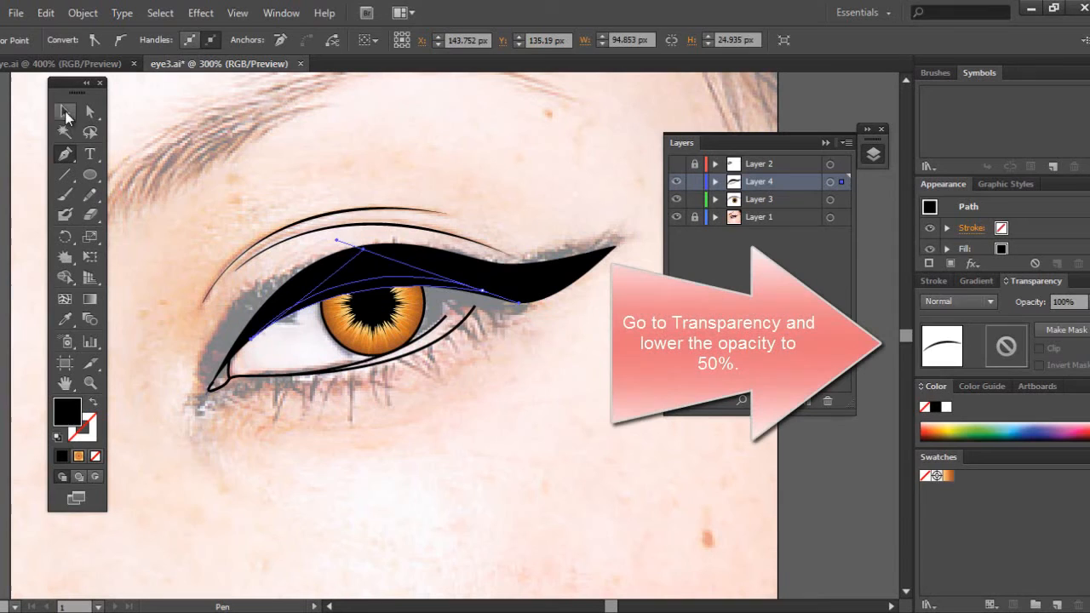
click(65, 110)
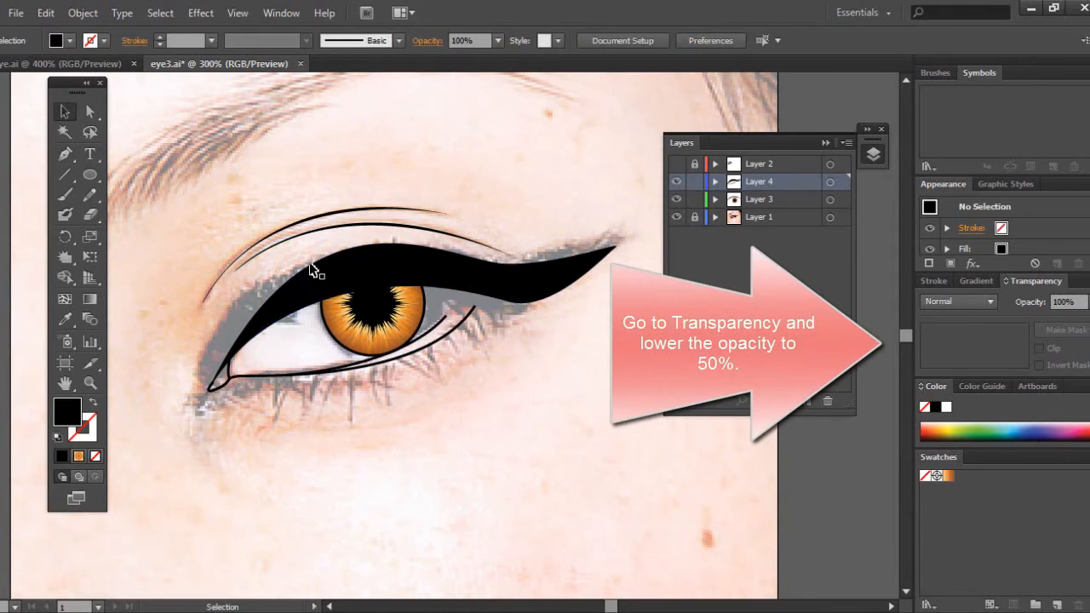
- Lower the opacity of the shape under the eyeliner to 50% and nudge it slightly down over the iris
click(341, 295)
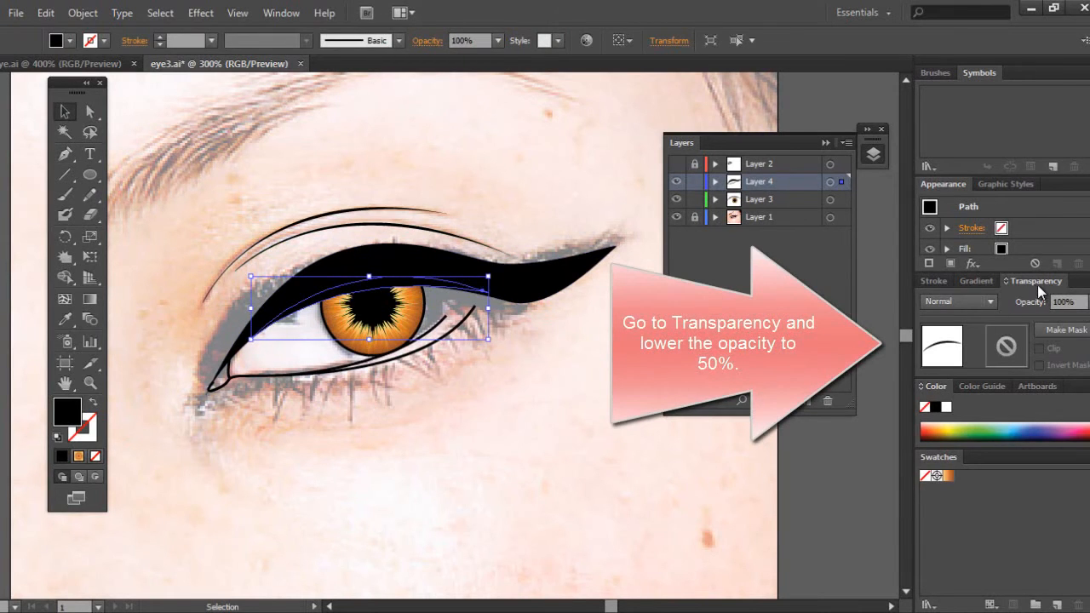
click(1087, 301)
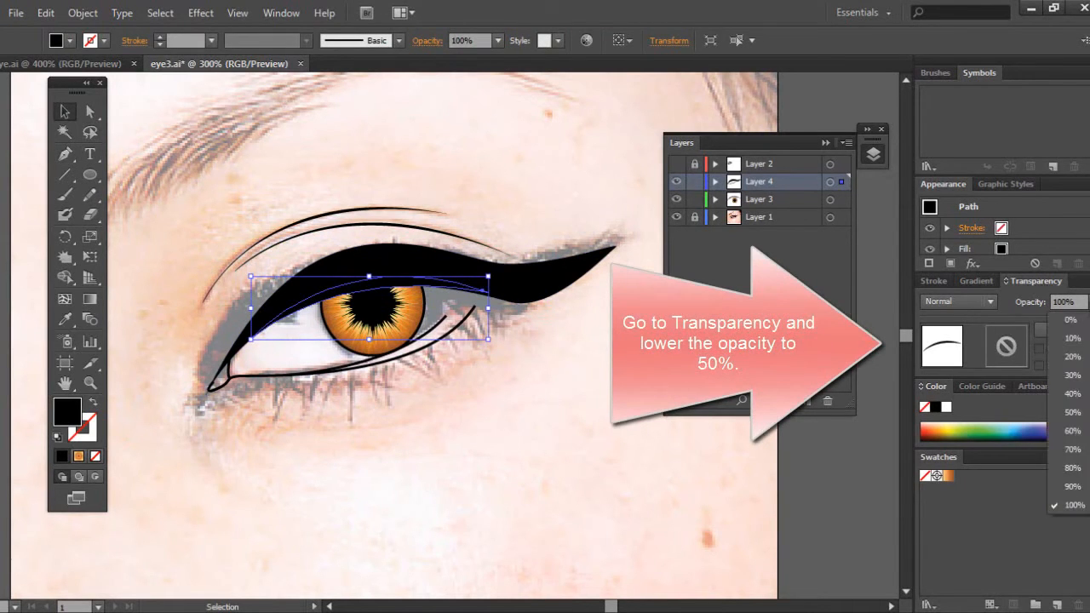
click(1077, 423)
click(464, 386)
click(383, 286)
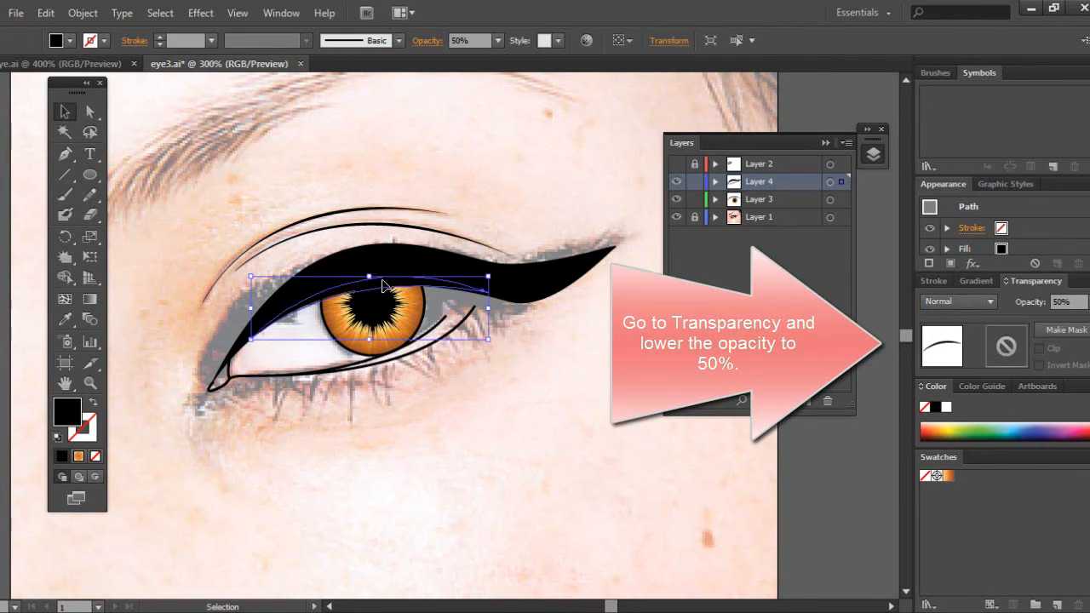
key(Down)
key(Down)
click(374, 143)
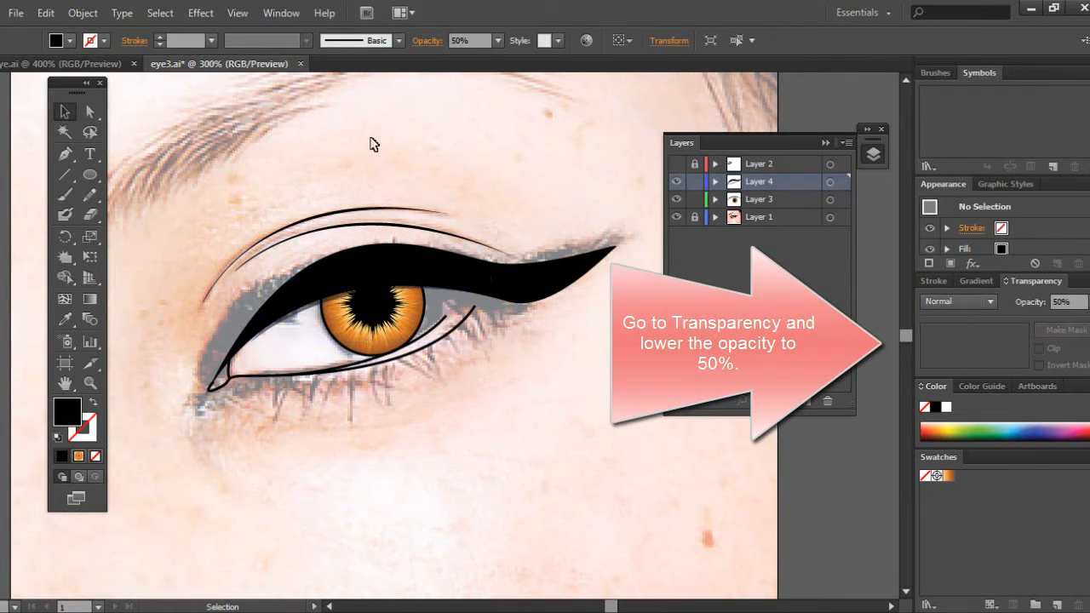
- Lock Layer 3 to protect the iris artwork from selection, and clear the current selection
click(514, 278)
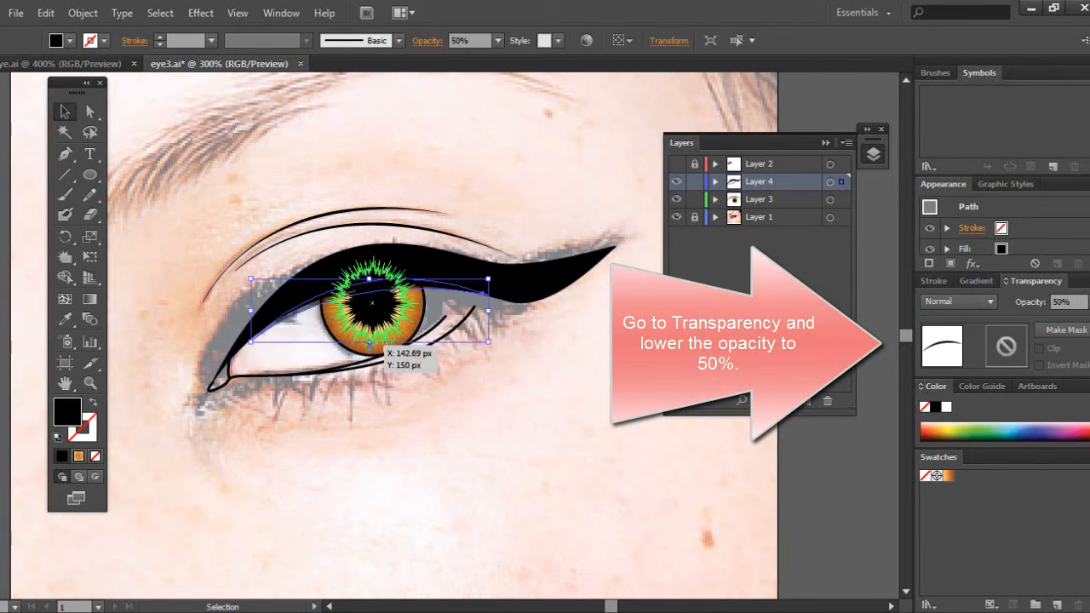
click(693, 199)
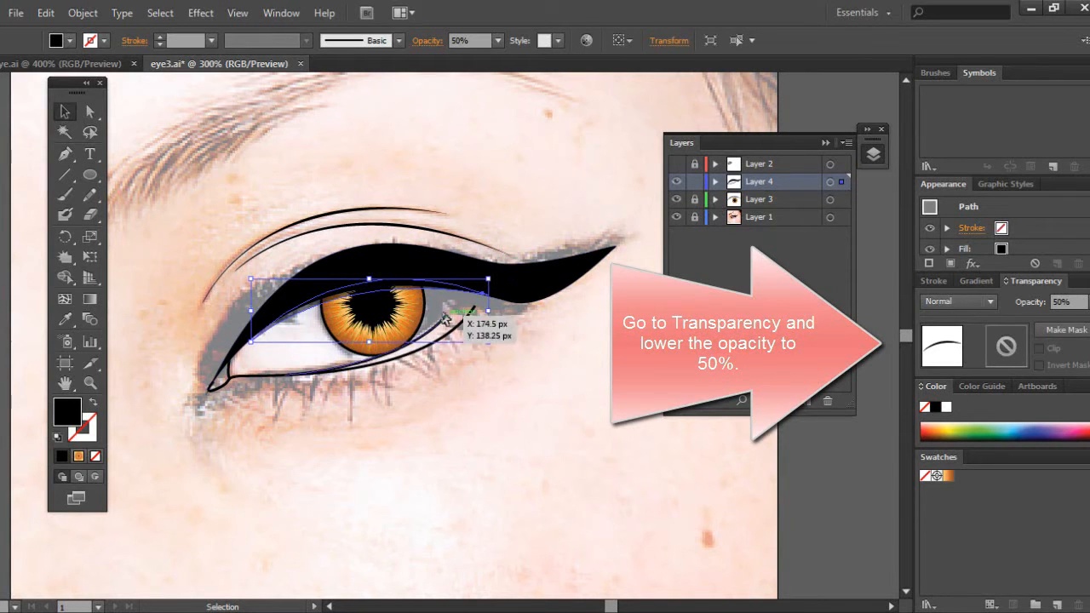
click(475, 395)
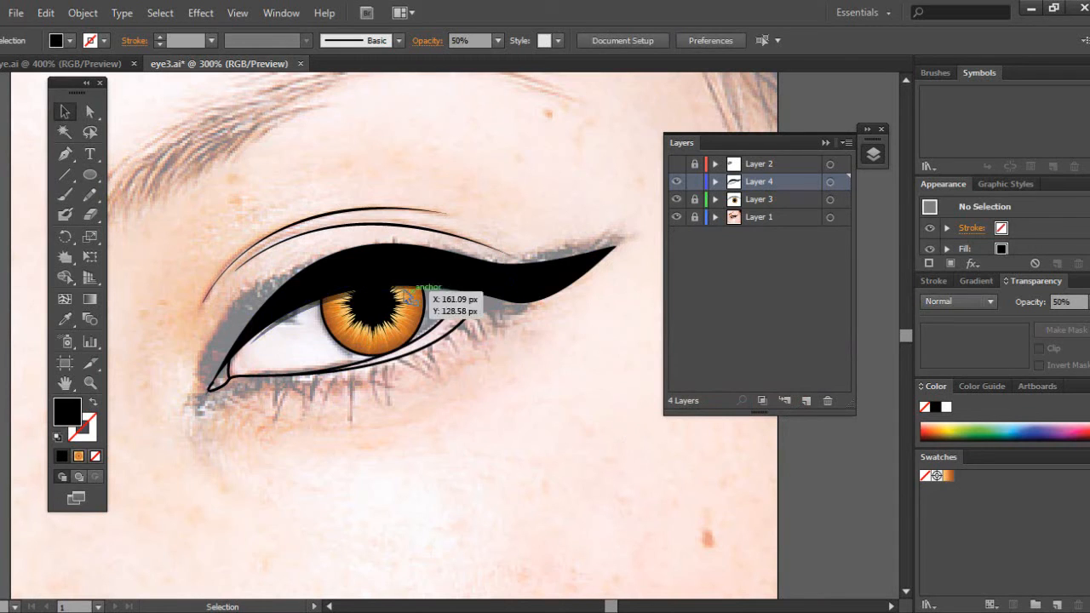
- Stretch, slightly rotate and nudge the semi-transparent shadow shape so it follows the eyeliner's lower edge, and deselect it
click(375, 287)
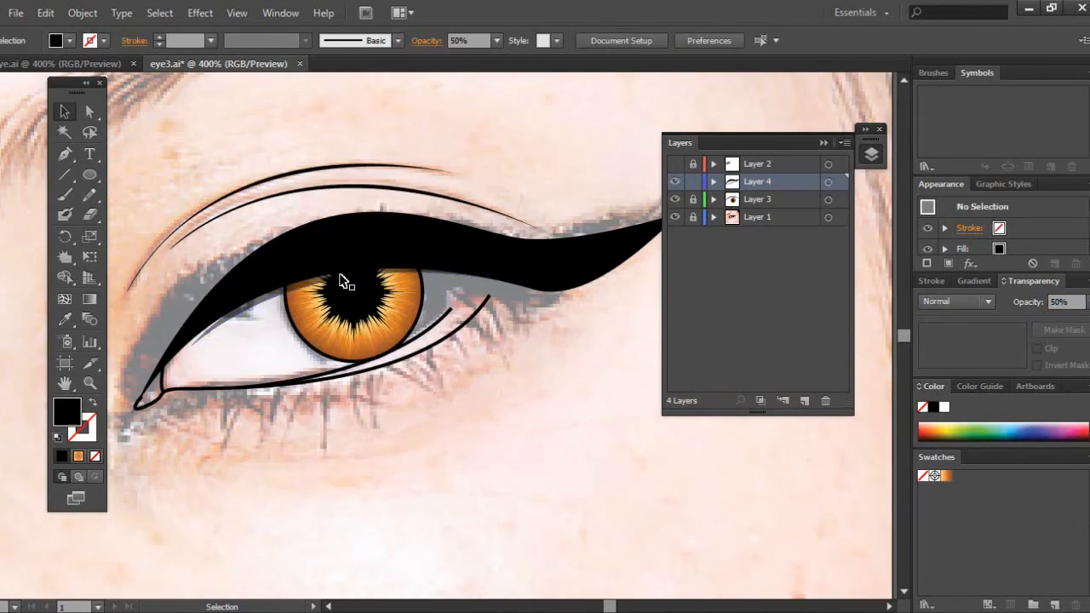
click(342, 278)
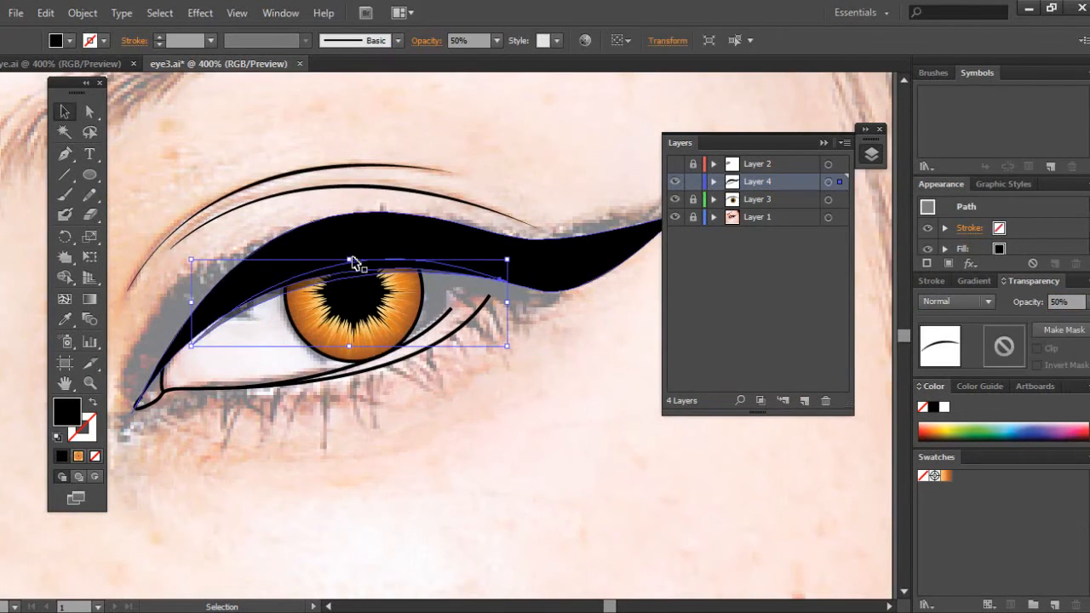
drag(349, 259, 349, 251)
key(Down)
key(Down)
key(Down)
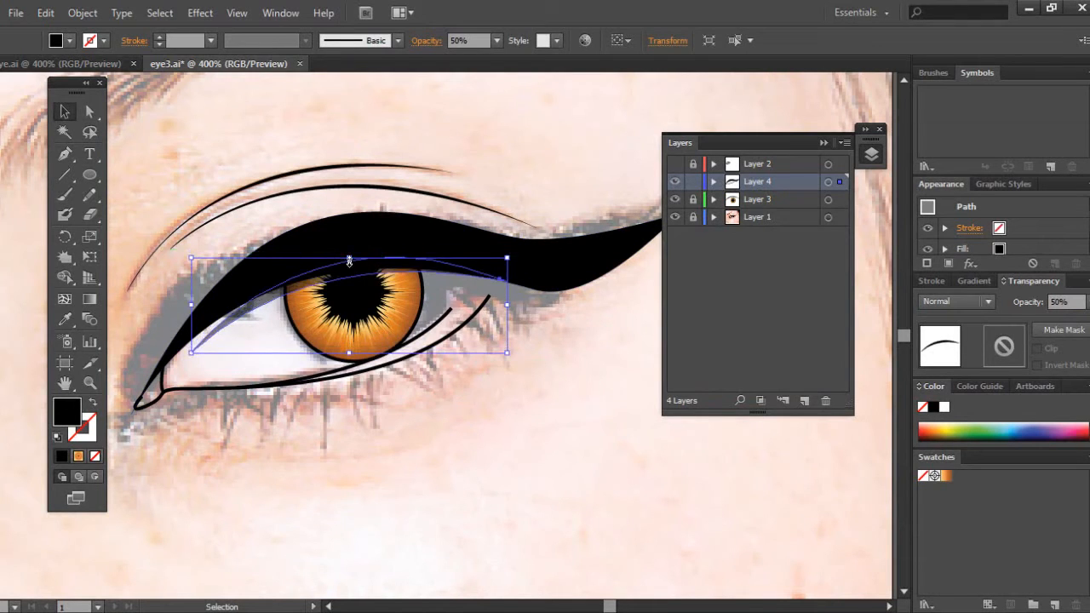
drag(185, 258, 203, 257)
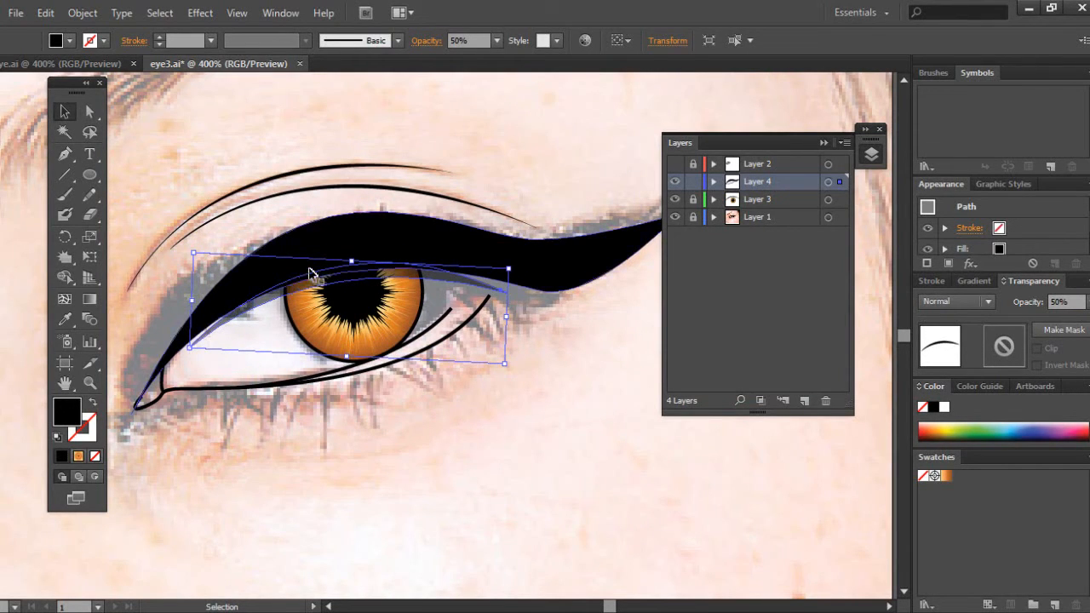
key(Up)
click(514, 108)
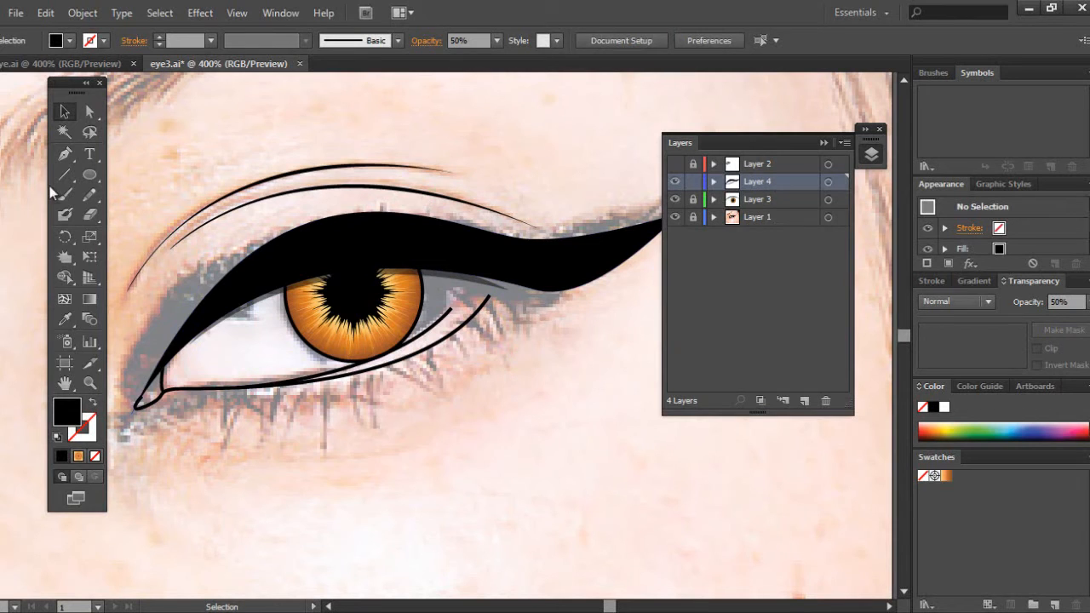
- Draw a thin curved black lash with the Pen, hanging from the lower lid line below the iris, and deselect it
click(65, 154)
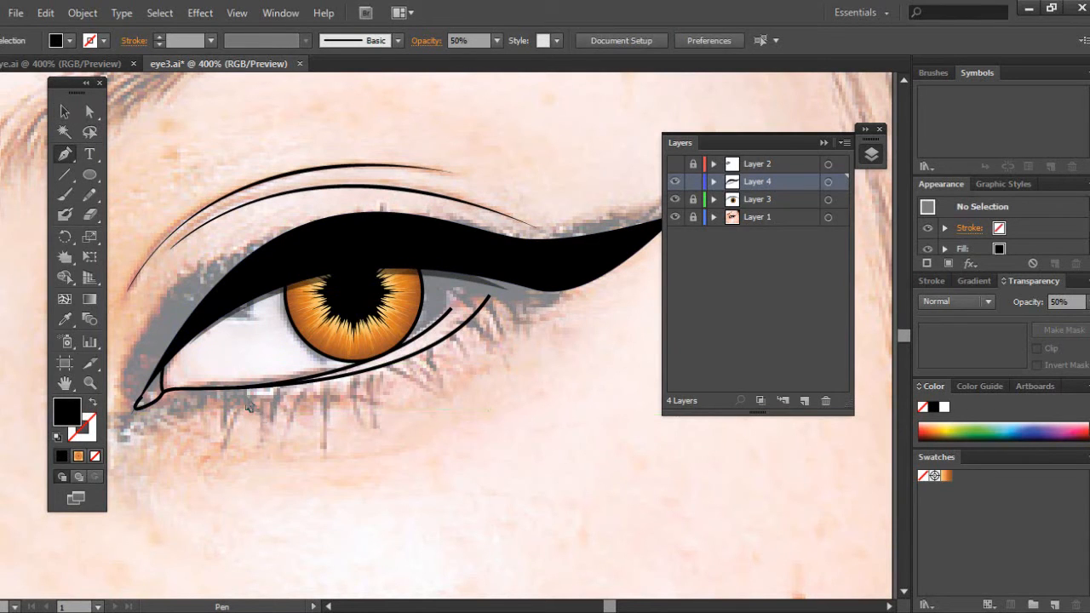
scroll(246, 406, up, 2)
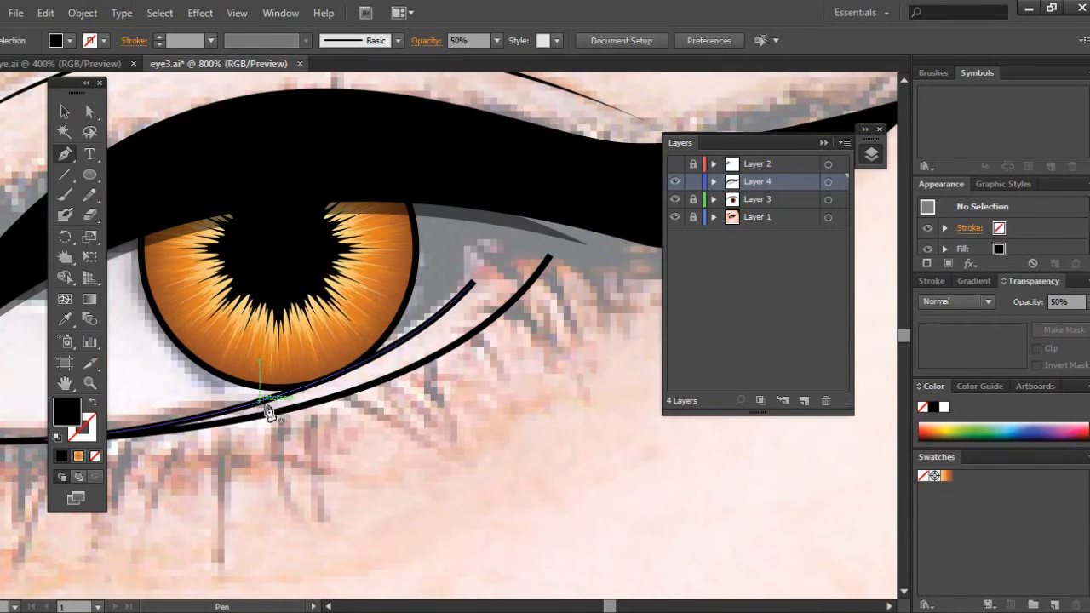
drag(278, 418, 277, 486)
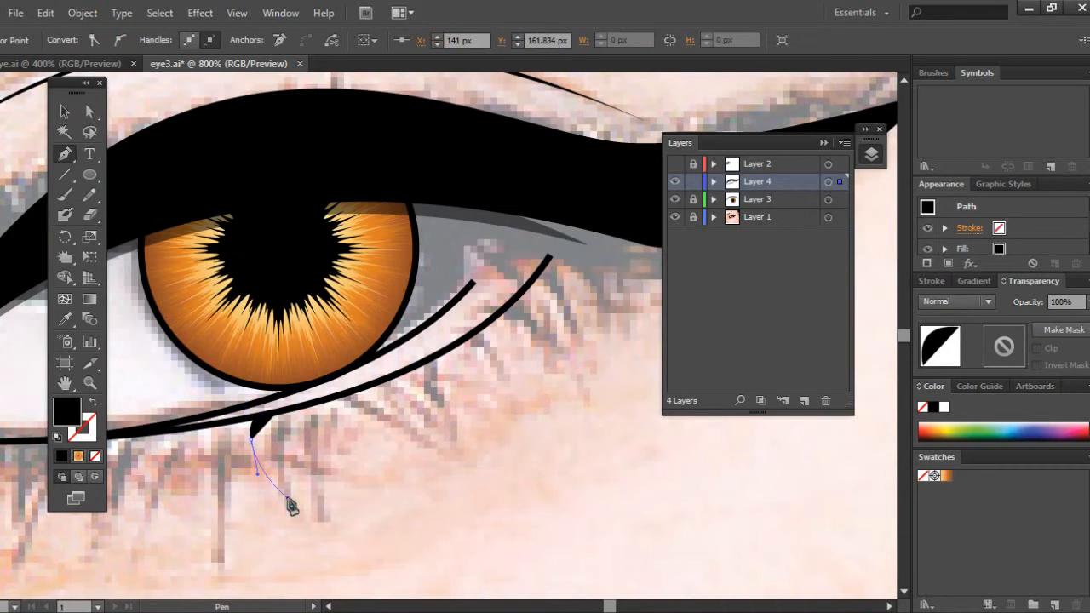
click(289, 498)
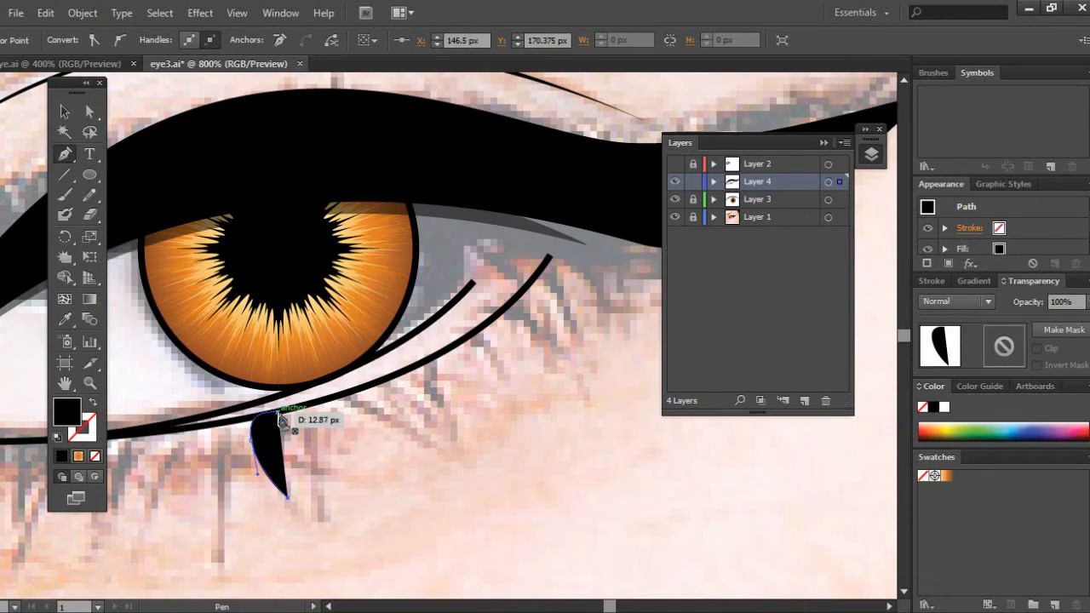
drag(280, 417, 331, 414)
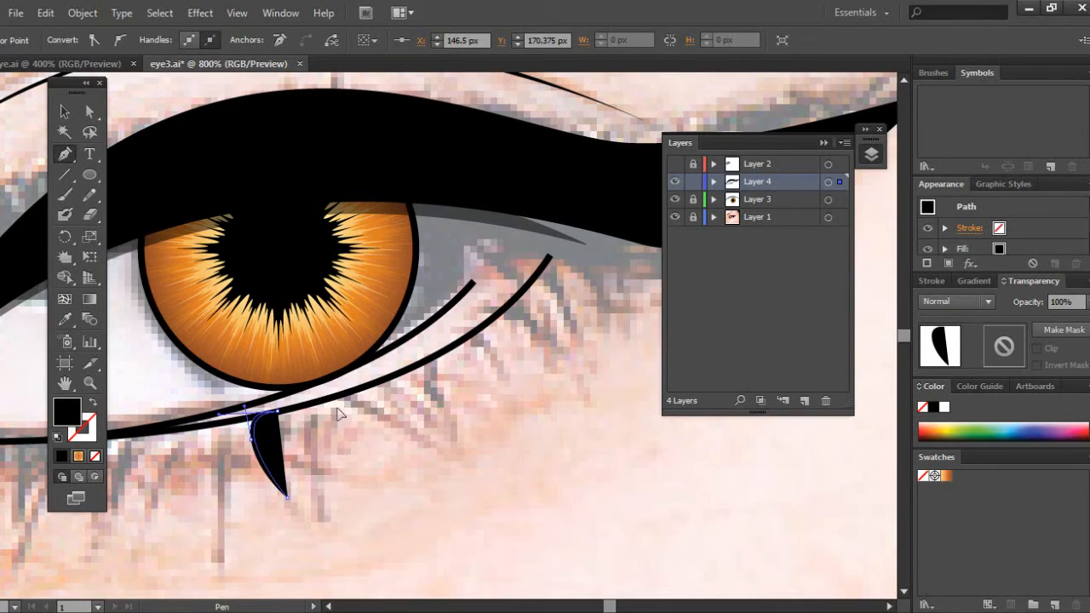
drag(339, 409, 339, 408)
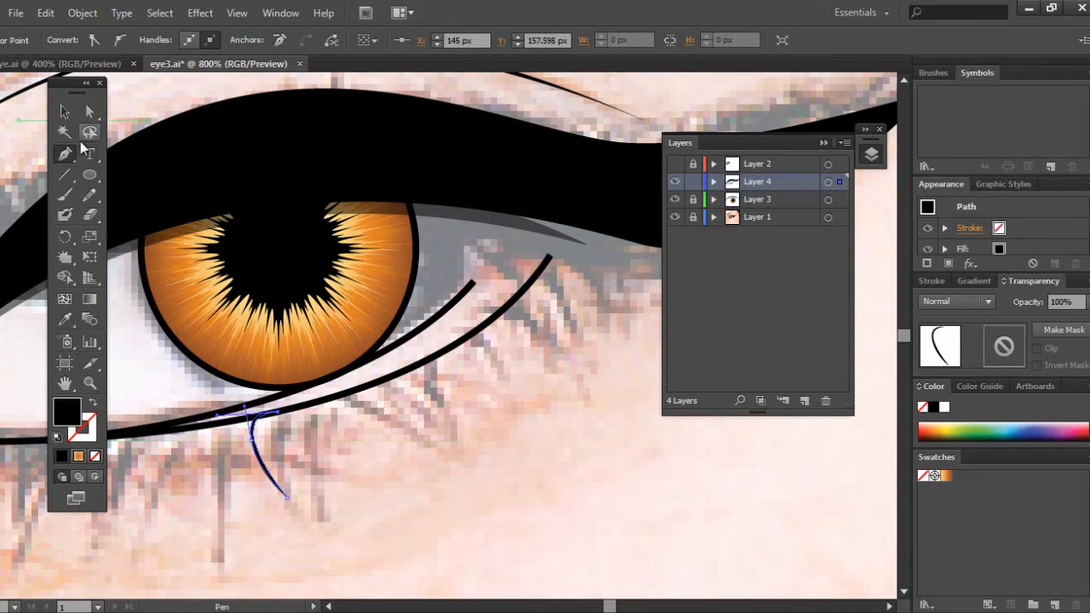
click(68, 116)
click(339, 449)
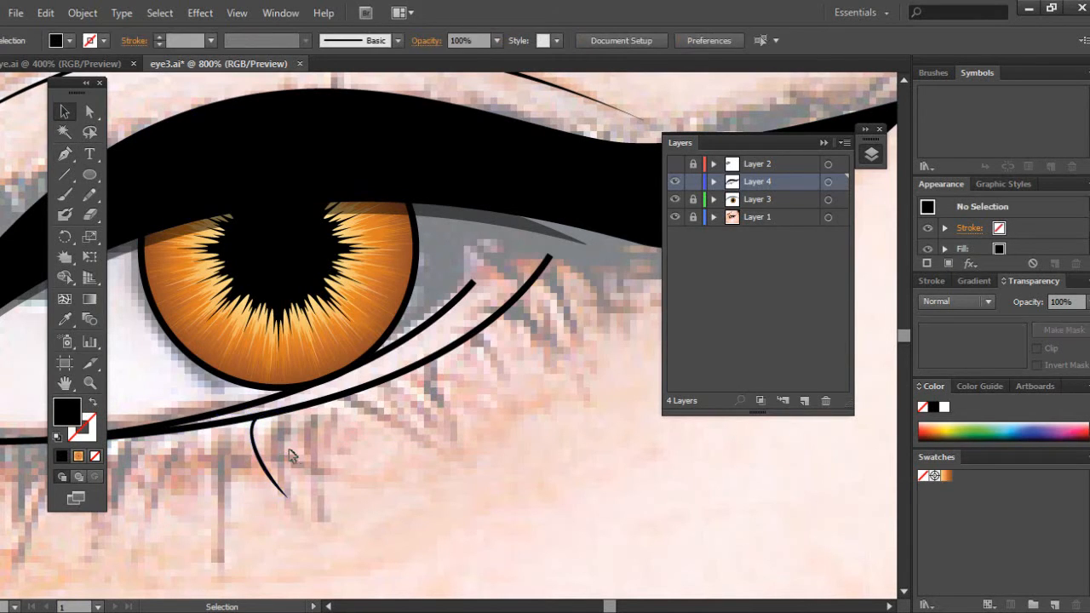
- Hide the photo on Layer 1 and show the unlocked Layer 2 with its prepared lash shapes
key(ctrl+minus)
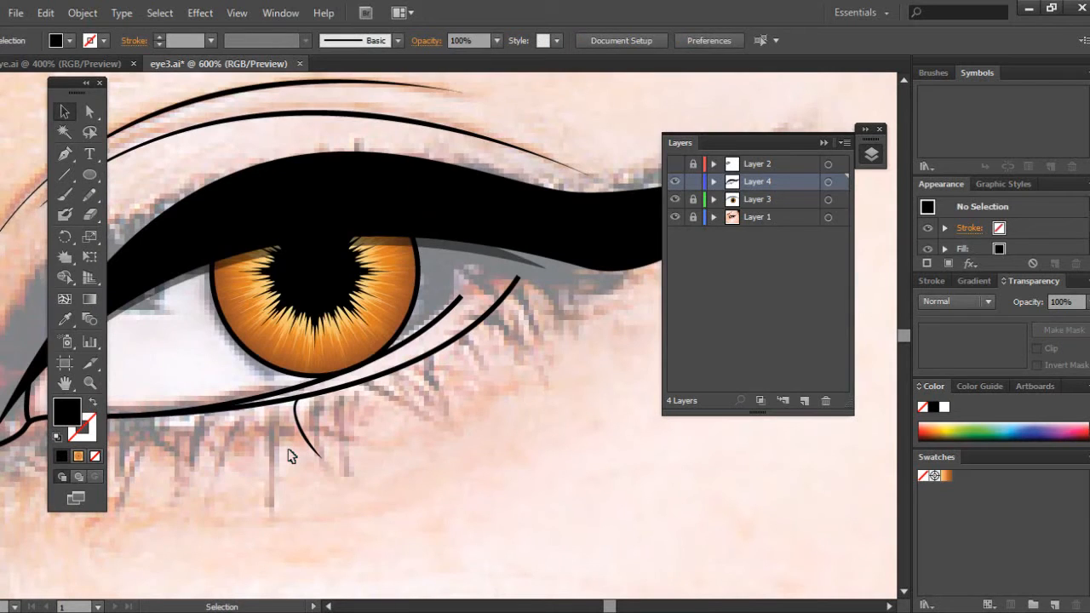
key(ctrl+plus)
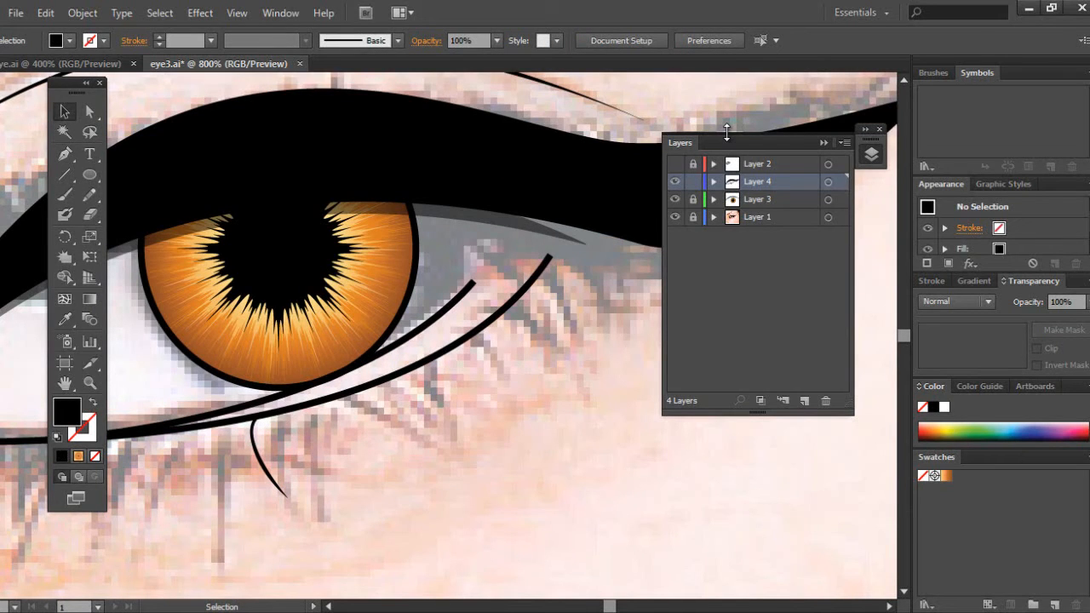
click(273, 483)
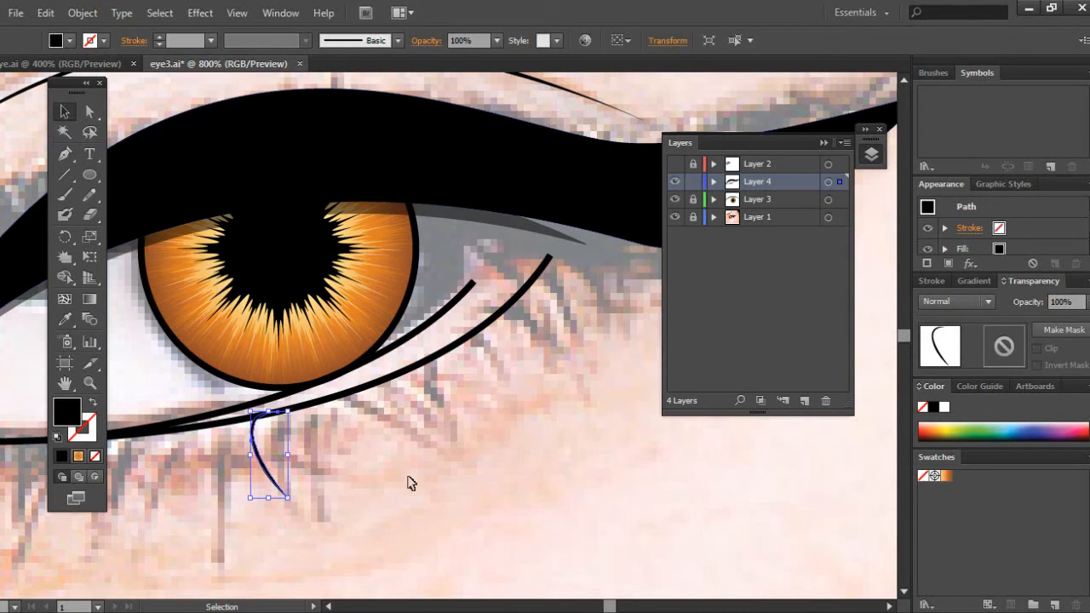
click(409, 483)
click(714, 164)
scroll(846, 352, down, 5)
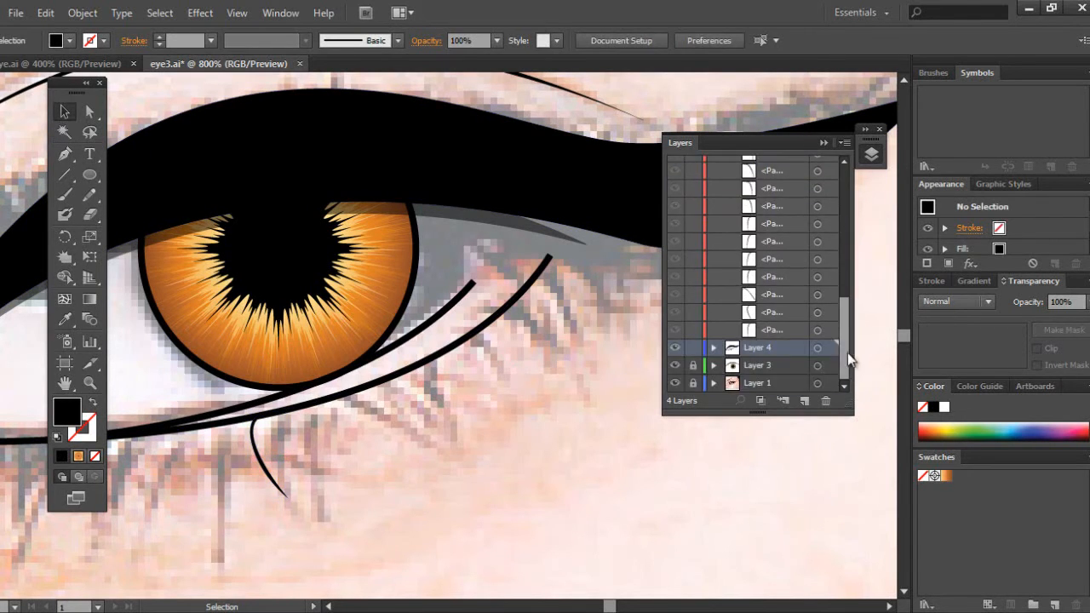
scroll(846, 351, up, 5)
click(713, 163)
click(675, 217)
key(ctrl+minus)
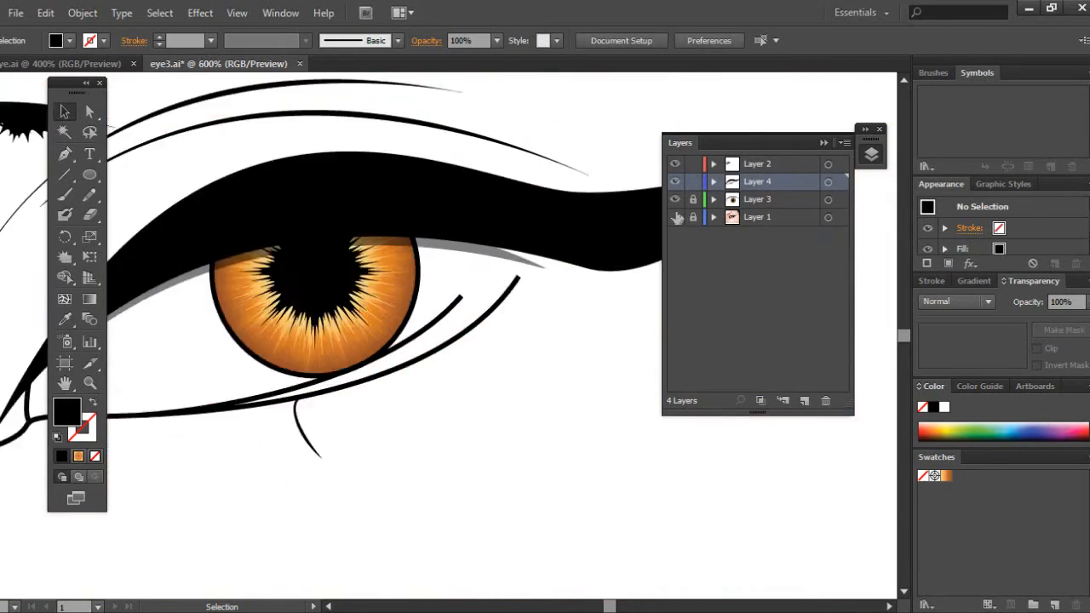
- Move the row of prepared lower lashes from Layer 2 onto the lower lid line, and deselect it
key(ctrl+minus)
key(ctrl+minus)
key(ctrl+minus)
click(236, 318)
drag(235, 318, 417, 367)
key(ctrl+plus)
key(ctrl+plus)
key(ctrl+plus)
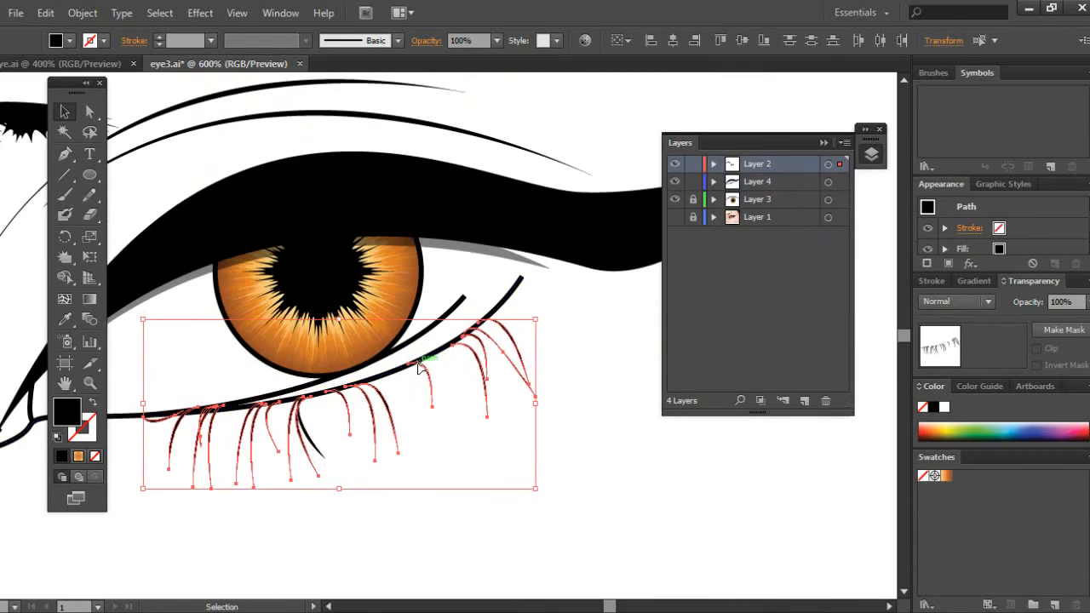
click(438, 415)
- Move the single hand-drawn lash from Layer 4 into Layer 2, and shift it slightly toward the outer corner
click(315, 442)
click(713, 181)
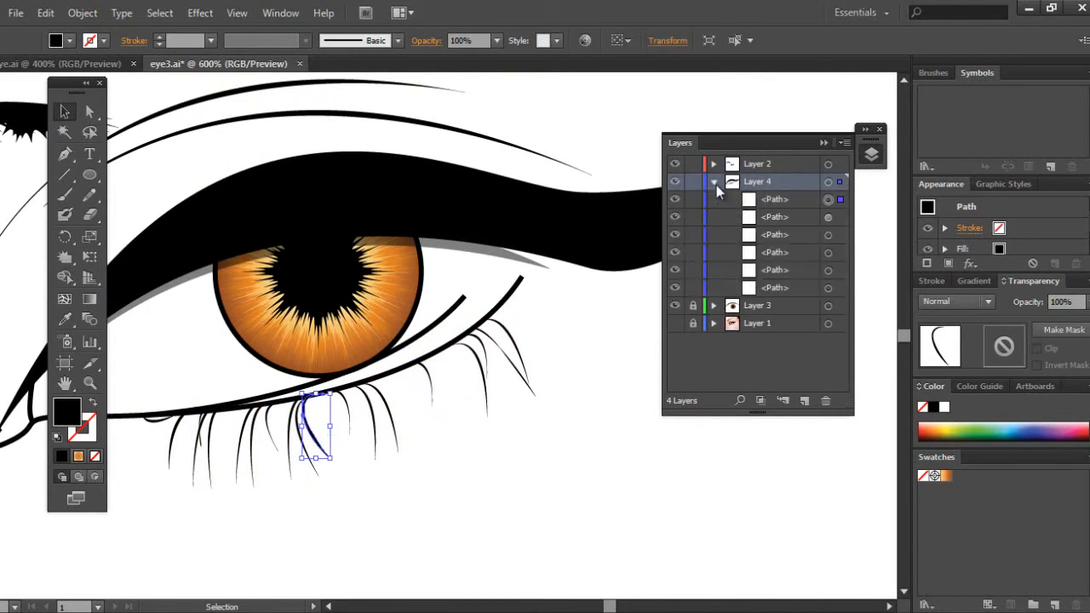
drag(749, 200, 773, 166)
click(714, 164)
scroll(732, 204, down, 8)
drag(781, 258, 778, 226)
click(714, 164)
click(578, 415)
click(308, 430)
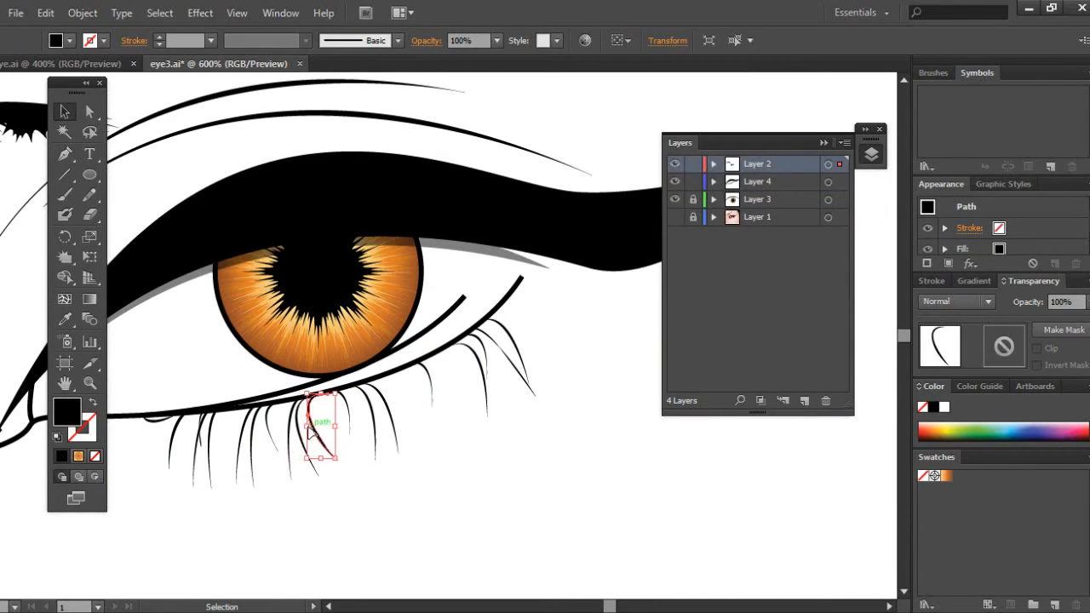
- Add a new layer above the locked artwork layers, and draw a black rectangle on it below the eye's inner corner
key(ctrl+minus)
mouse_move(224, 216)
mouse_down()
mouse_move(476, 278)
mouse_move(224, 217)
mouse_up()
click(180, 291)
click(328, 606)
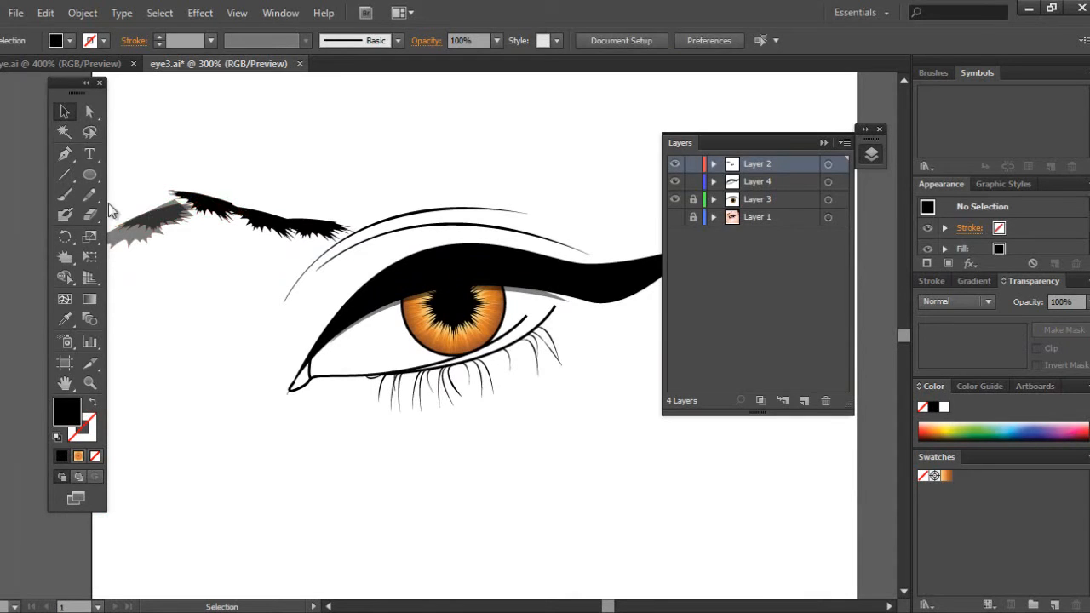
click(90, 175)
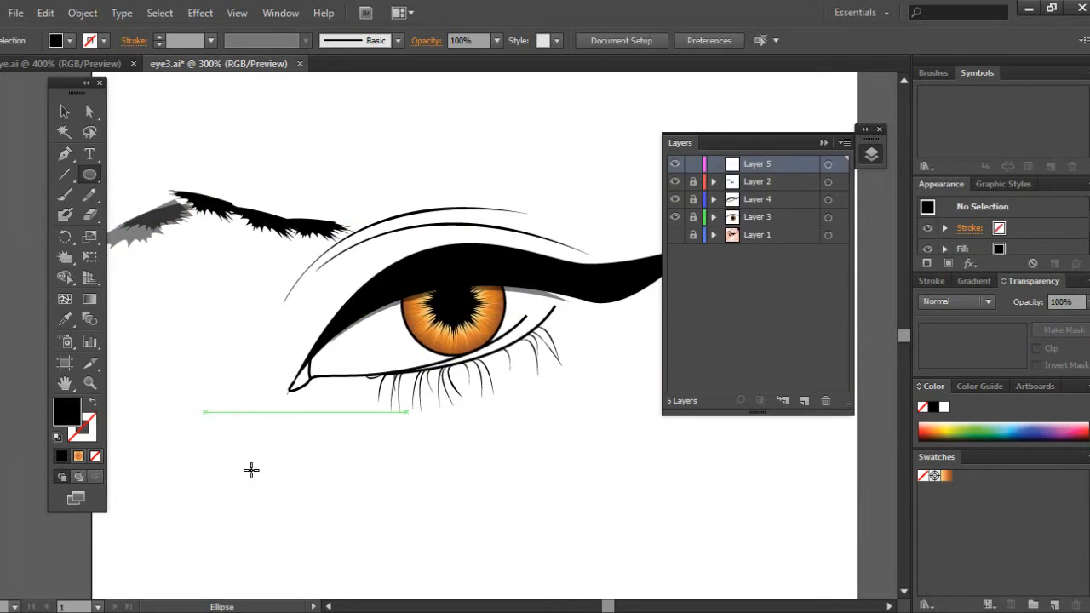
drag(252, 451, 300, 494)
key(ctrl+z)
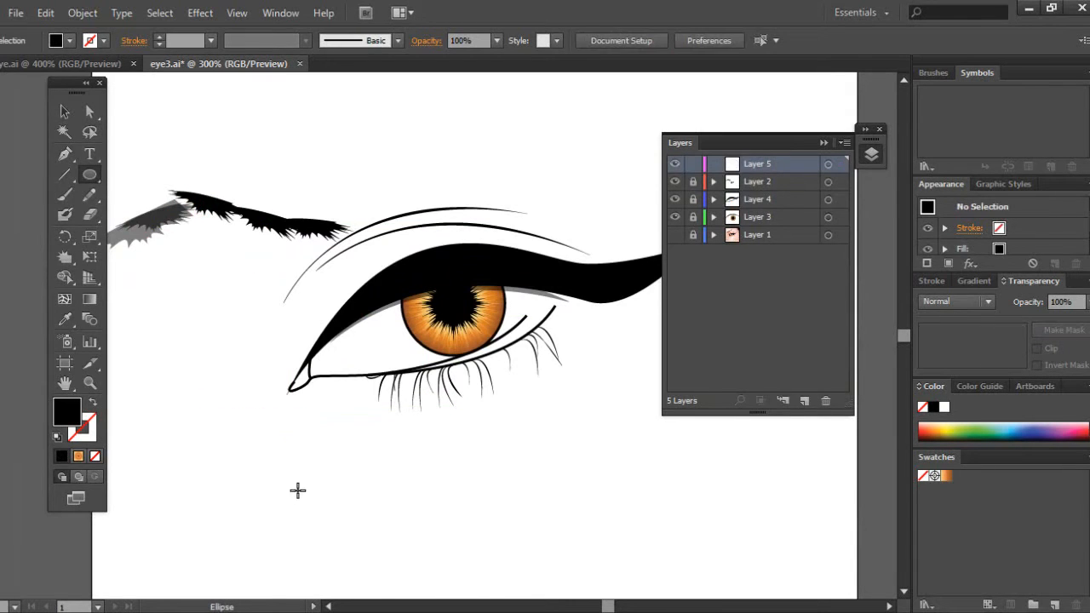
drag(90, 178, 148, 175)
drag(171, 397, 261, 480)
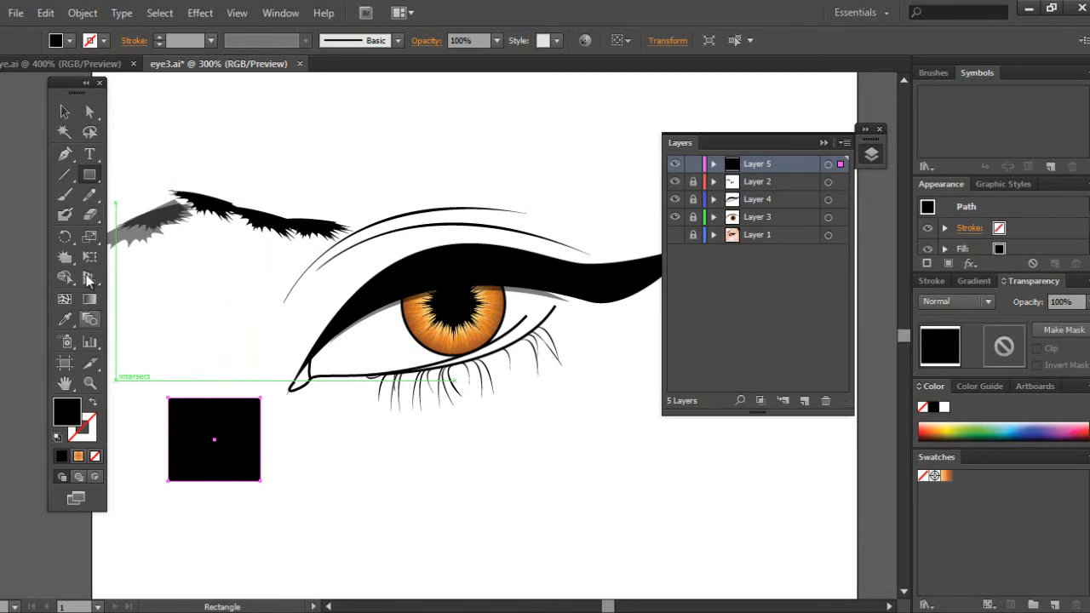
- Distort the black rectangle's edges into spikes with the Crystallize tool
drag(67, 259, 209, 257)
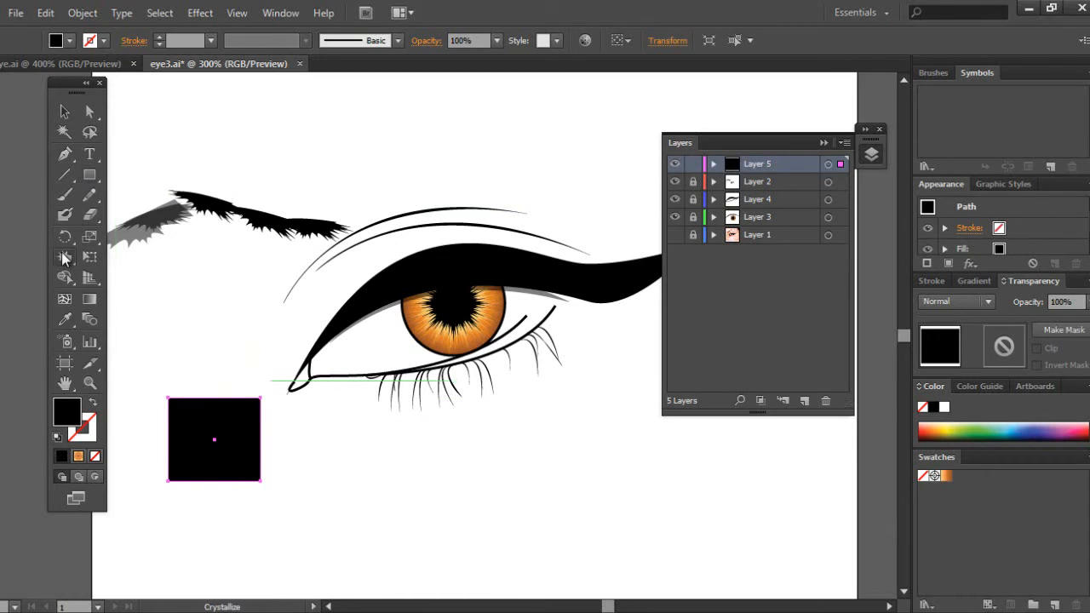
click(221, 477)
drag(220, 478, 219, 411)
- Flatten and widen the spiky shape into a thin horizontal lash strip beside the eye's inner corner
key(v)
drag(316, 389, 278, 390)
drag(200, 370, 200, 384)
click(222, 421)
click(222, 406)
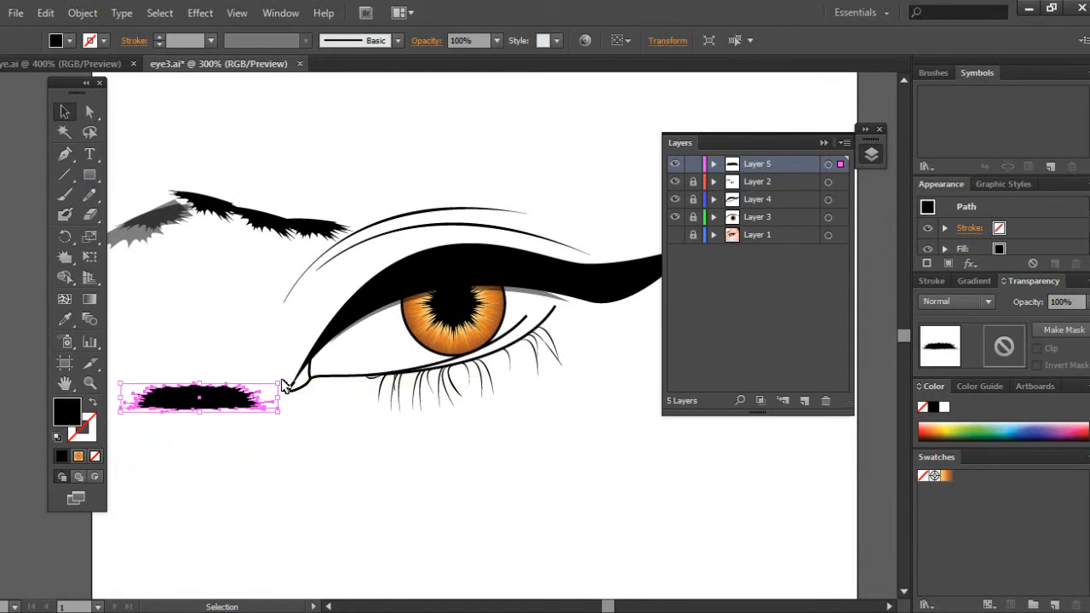
drag(284, 385, 170, 362)
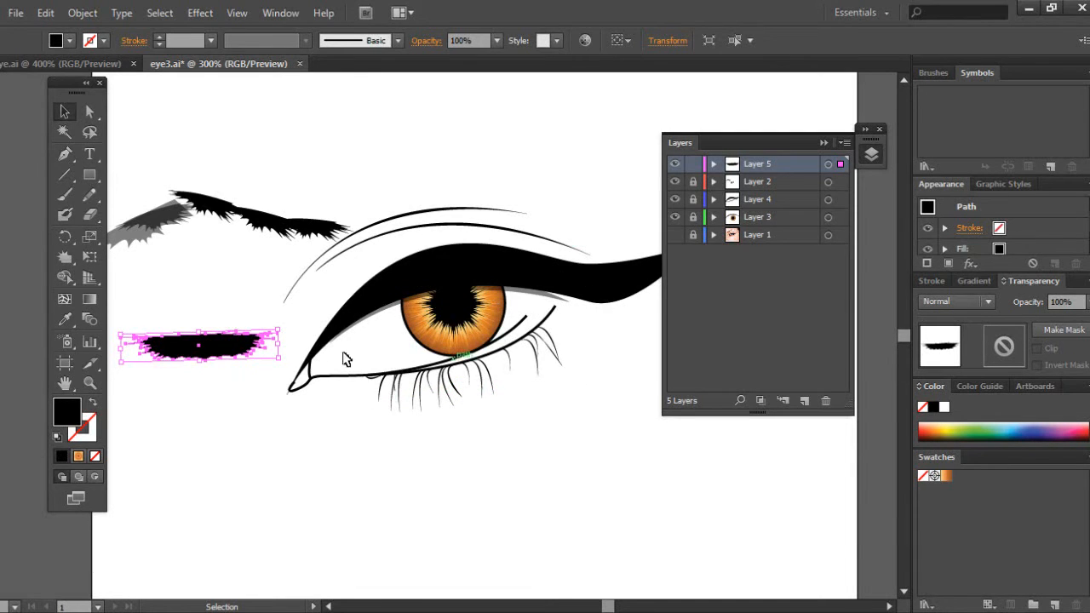
- Delete the spiky practice shape and Layer 5, and unlock Layer 2
drag(241, 224, 280, 132)
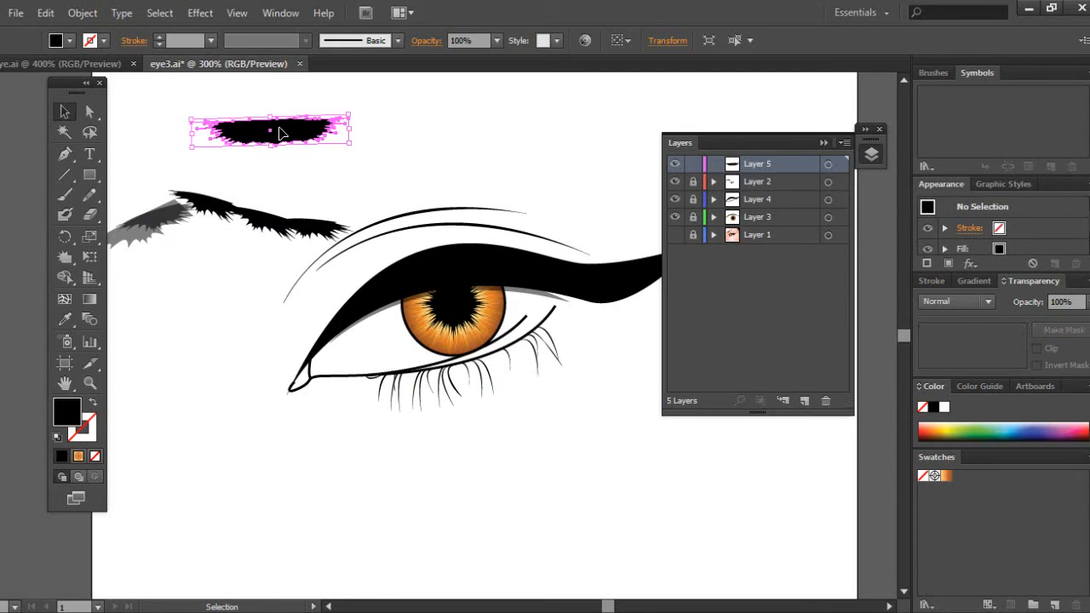
key(Delete)
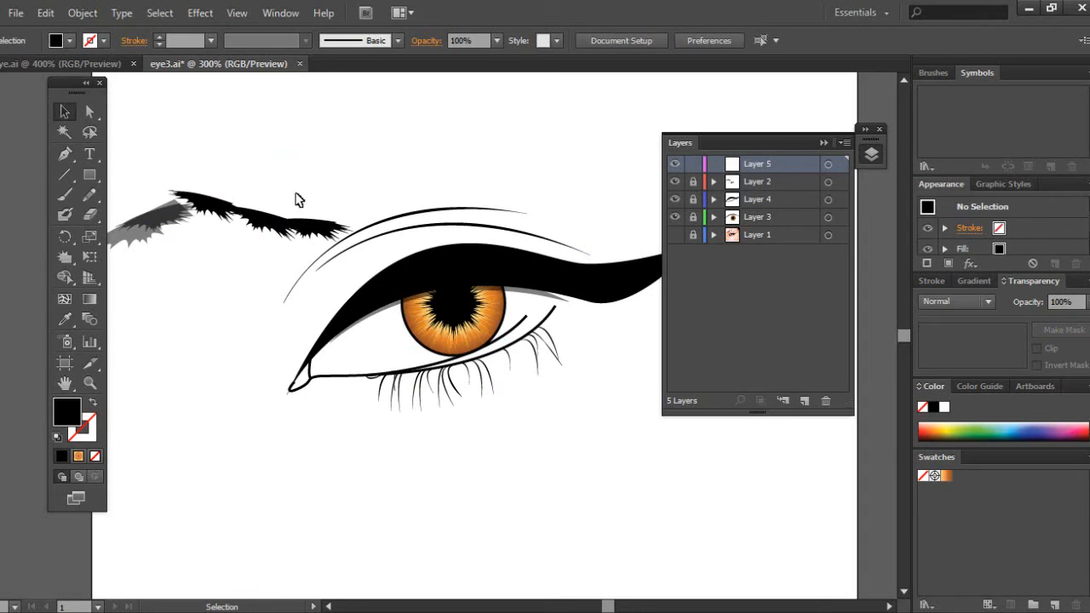
drag(149, 177, 312, 257)
click(828, 164)
click(825, 400)
click(692, 163)
- Move the black spiky lash clumps from above the eye onto the eyeliner's lower edge, from the iris to the outer corner
drag(344, 229, 614, 300)
drag(606, 605, 608, 605)
drag(40, 183, 238, 256)
drag(179, 213, 476, 297)
click(593, 369)
click(528, 383)
drag(537, 483, 423, 282)
drag(394, 248, 422, 280)
click(477, 332)
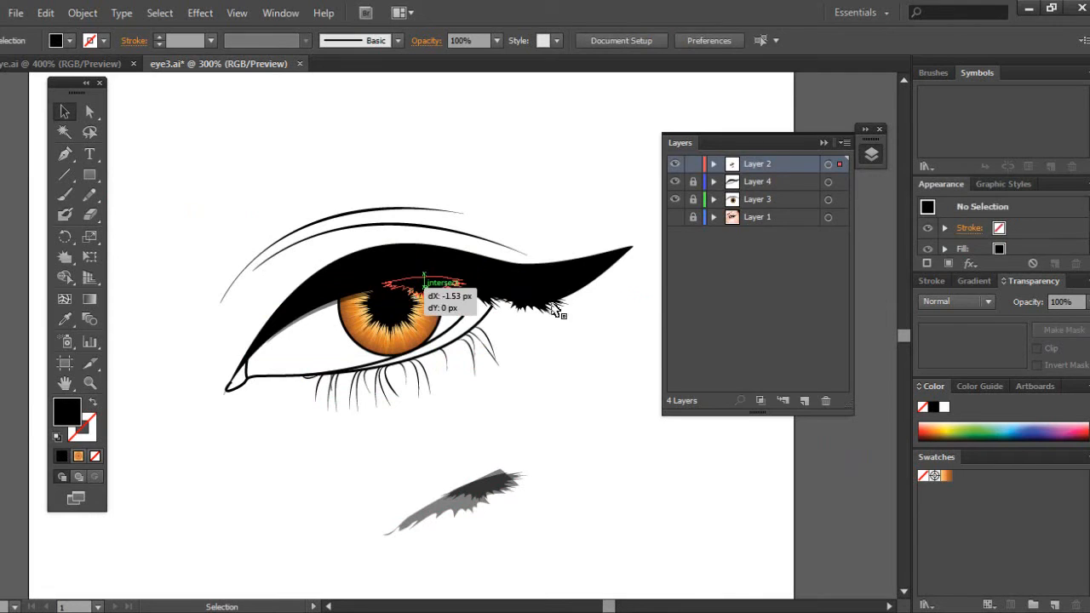
- Move the semi-transparent lash shapes under the eyeliner between the inner corner and the iris, and deselect them
click(621, 313)
drag(508, 514, 460, 487)
drag(452, 500, 334, 294)
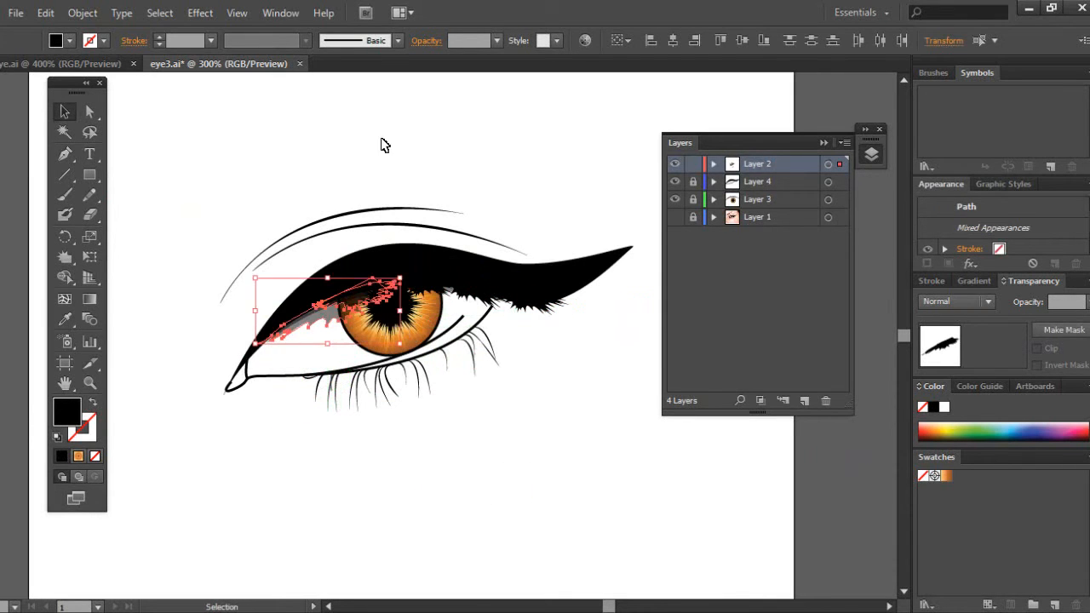
click(548, 163)
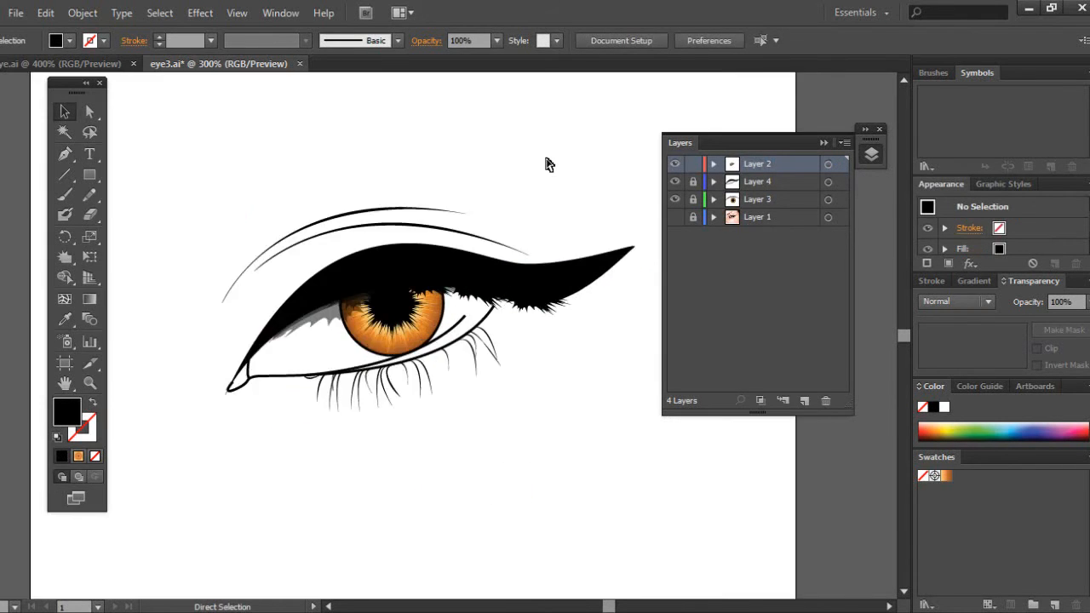
- Unlock Layers 4 and 3, make Layer 3 active, and choose a near-white fill for drawing with the Pen
key(ctrl+equal)
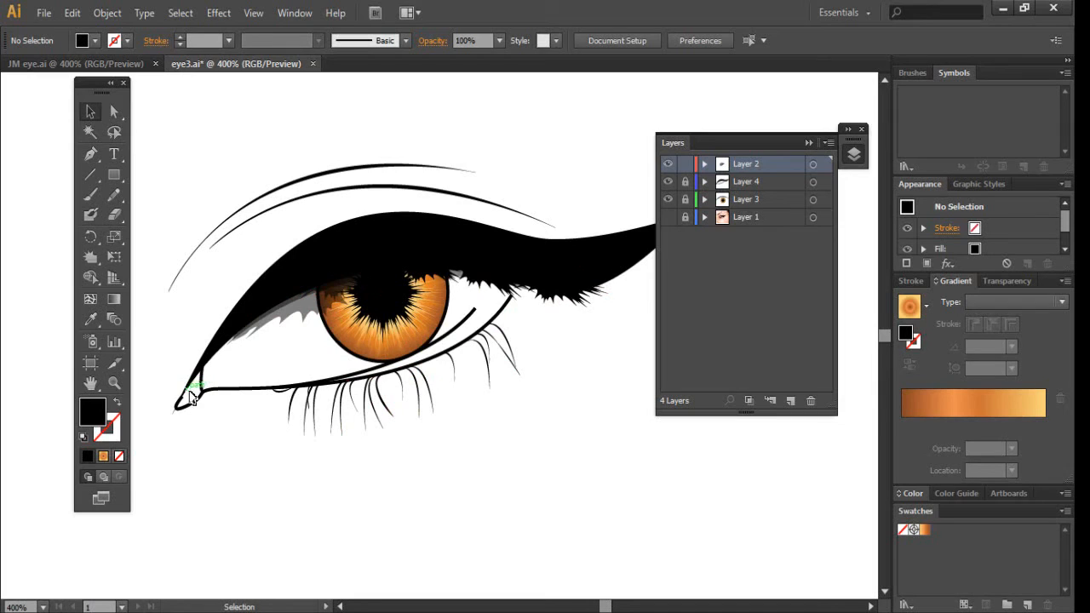
click(90, 153)
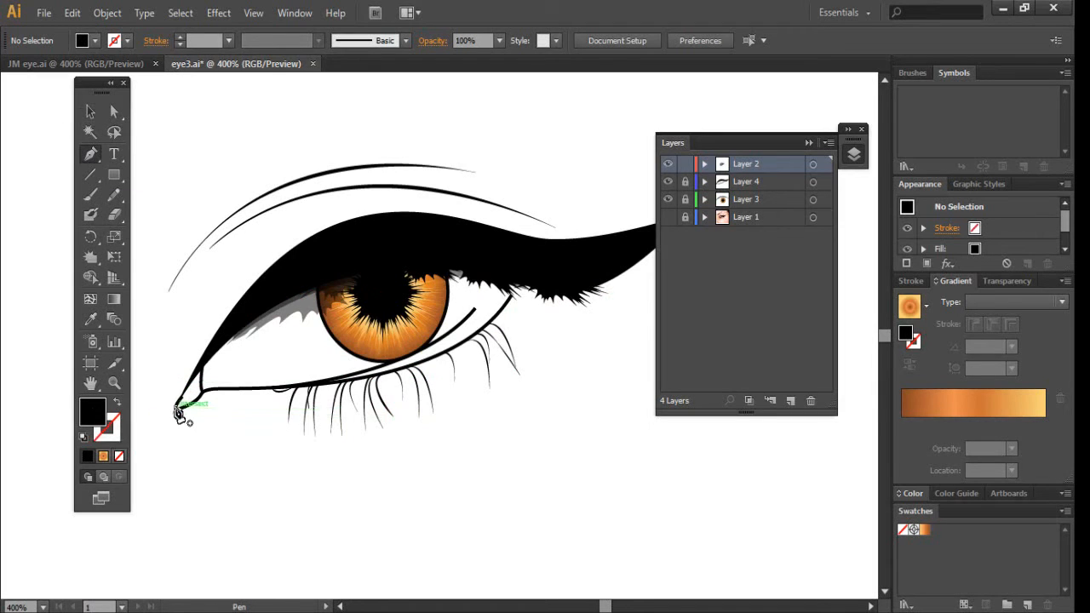
click(685, 181)
click(684, 200)
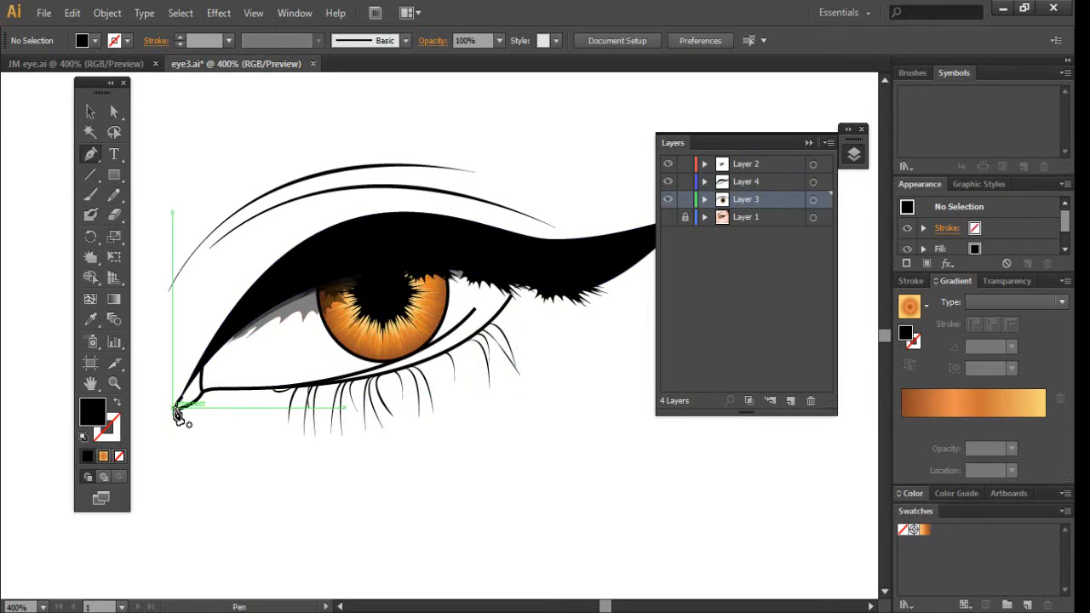
double_click(94, 417)
text(ffffff)
click(761, 205)
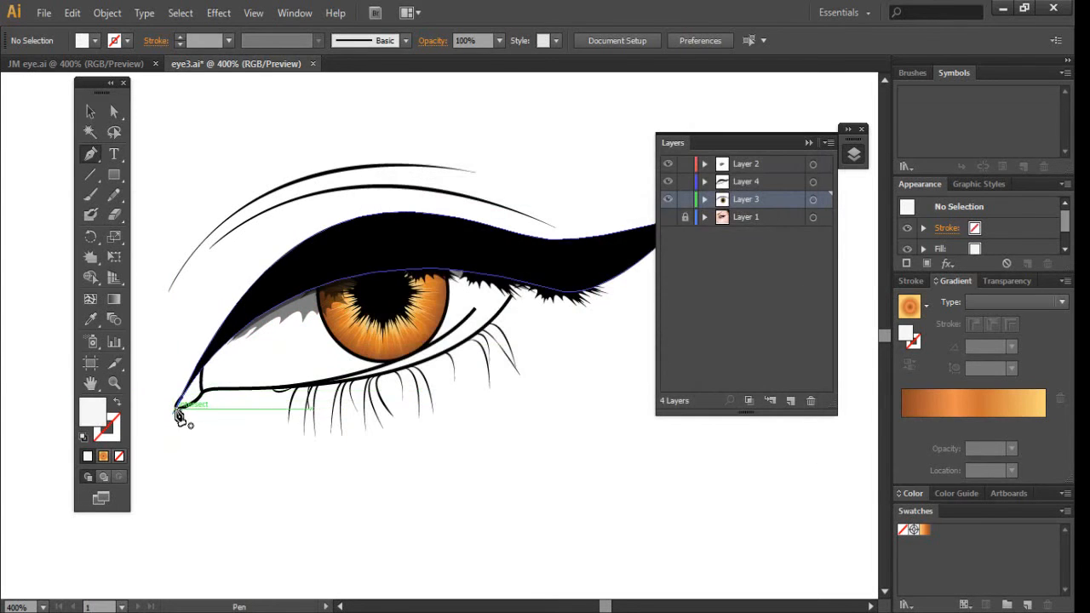
- Draw a closed eyeball shape on Layer 3 with the Pen, from the inner corner under the eyeliner and back along the lower lid
click(178, 415)
drag(355, 243, 486, 228)
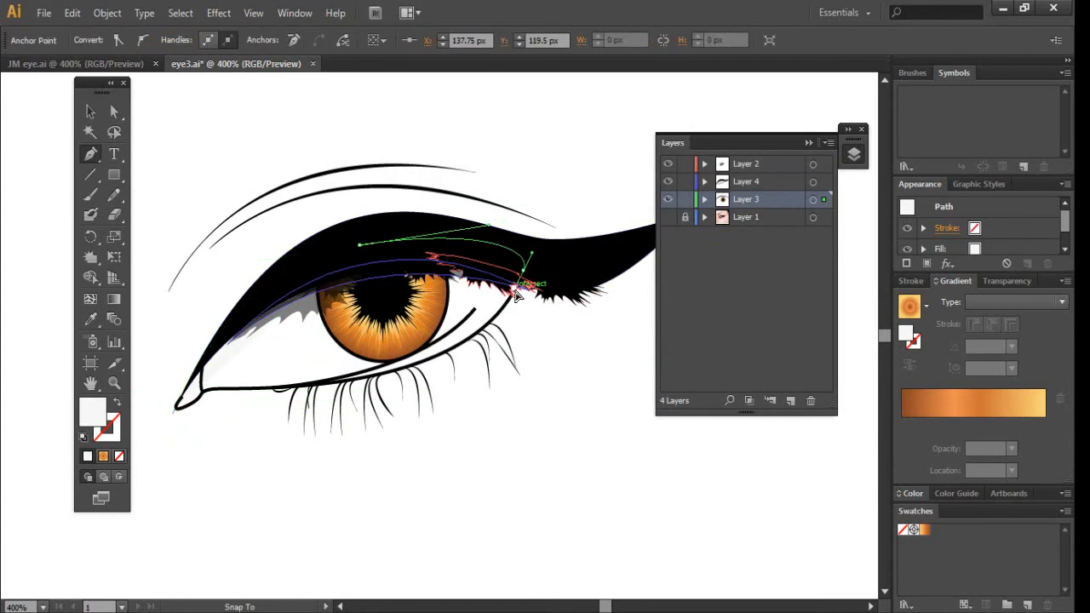
drag(515, 291, 277, 383)
key(ctrl+minus)
key(ctrl+plus)
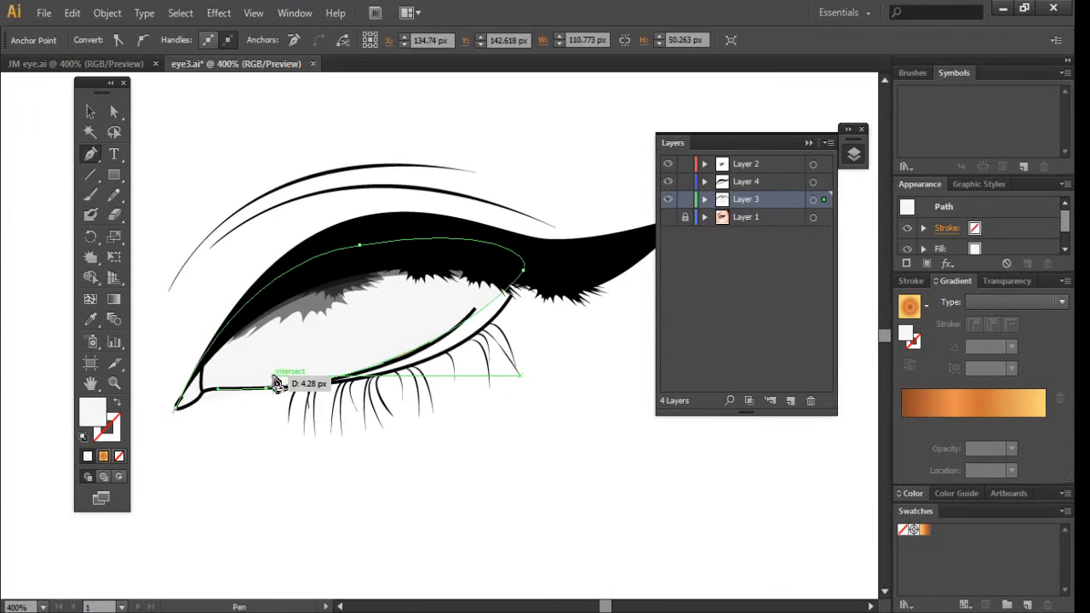
click(197, 397)
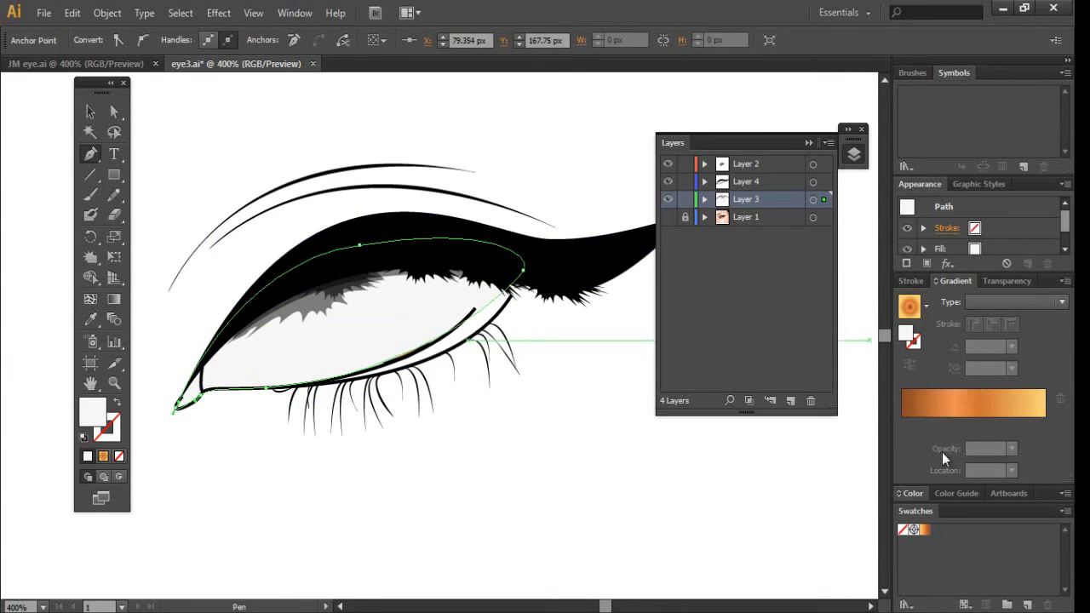
- Fill the eyeball shape with a radial gradient, and remove its brown, dark orange and yellow stops, keeping white and orange
click(909, 424)
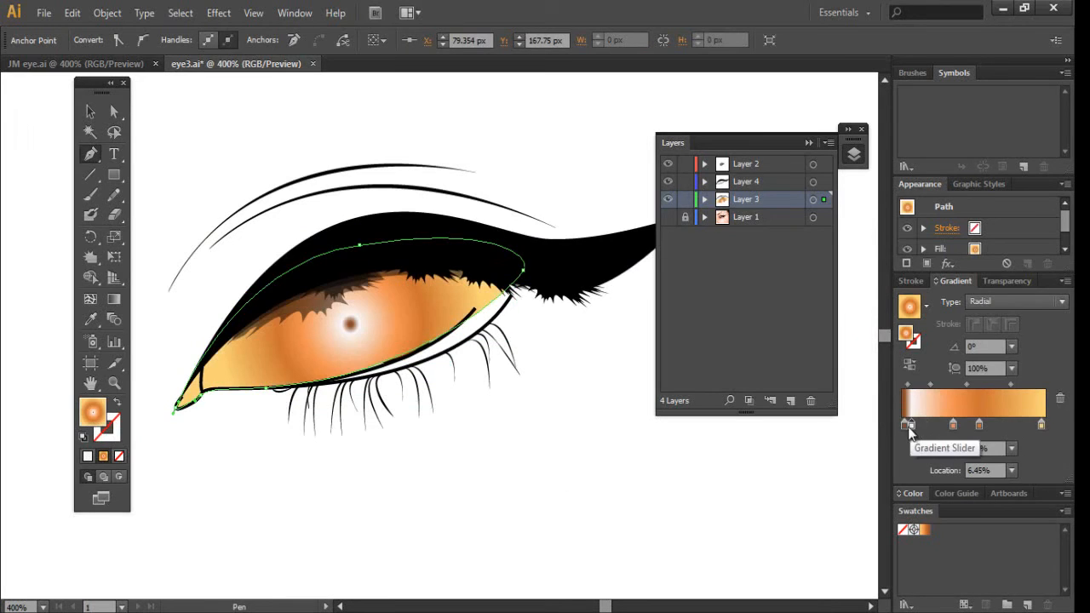
click(1059, 398)
key(ctrl+z)
click(904, 423)
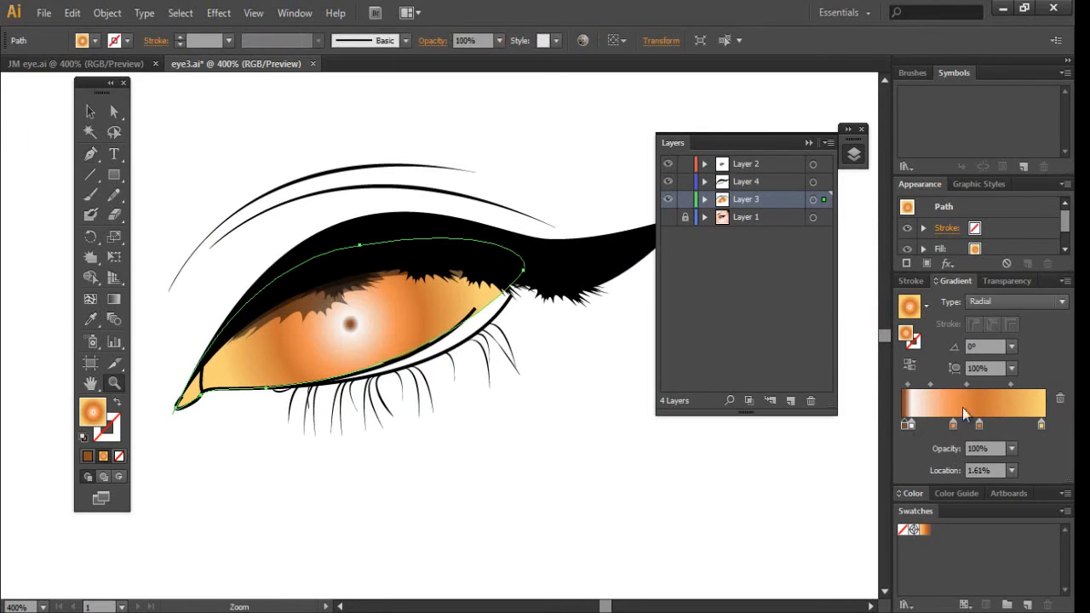
click(1059, 398)
click(1041, 424)
click(1059, 398)
click(1059, 399)
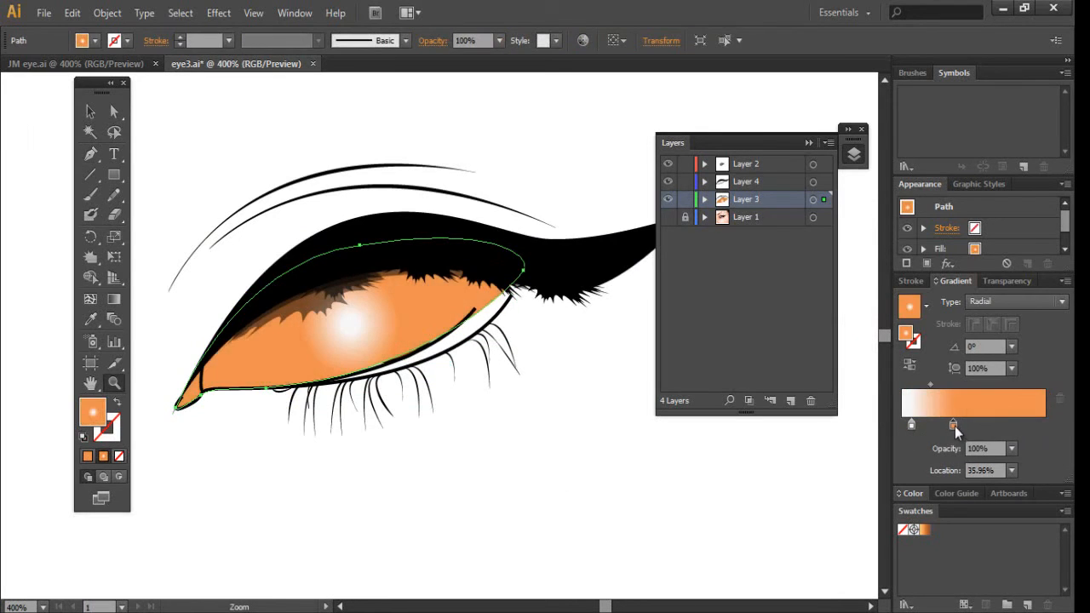
- Make the gradient run from a pale pink stop at the start to a light gray stop at 100%
double_click(953, 424)
drag(973, 296, 916, 298)
mouse_move(911, 425)
mouse_down()
mouse_move(1045, 424)
mouse_move(906, 426)
mouse_up()
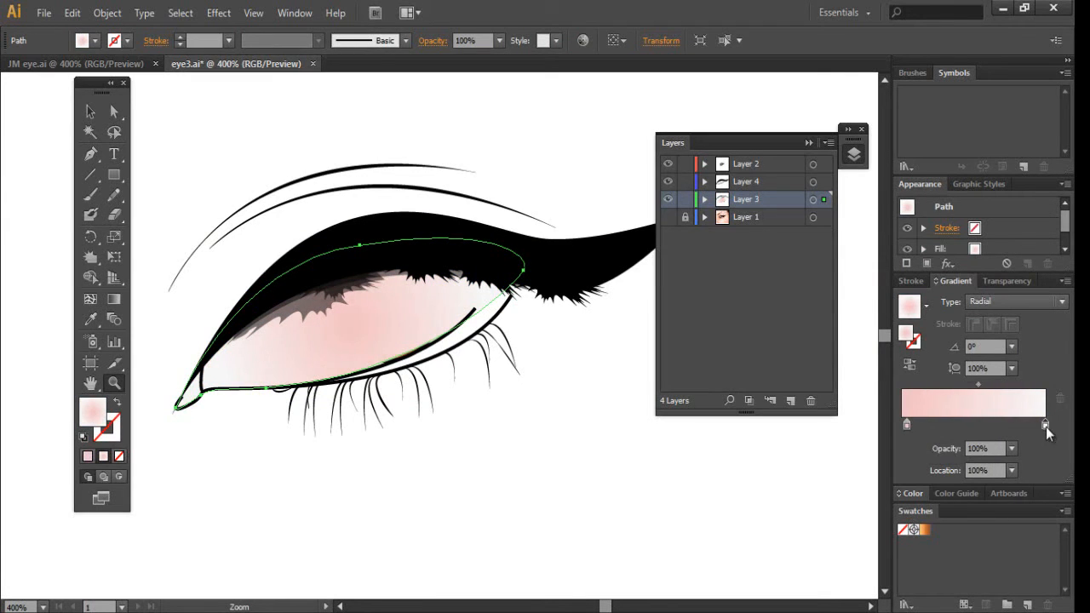
double_click(1045, 425)
click(915, 462)
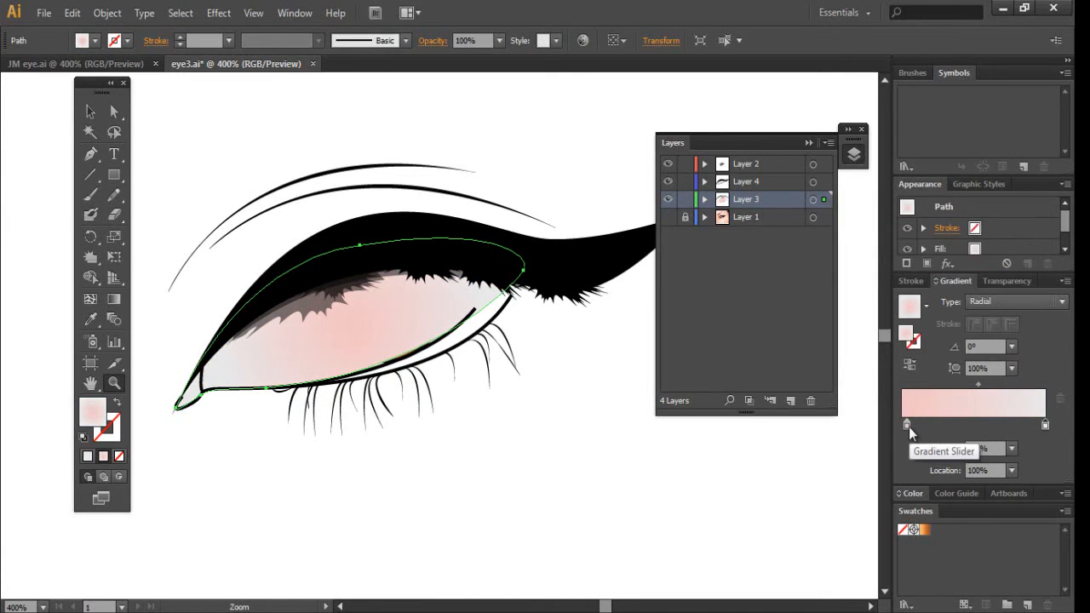
- Change the eyeball gradient to Linear and shift its midpoint toward the pink stop
click(906, 426)
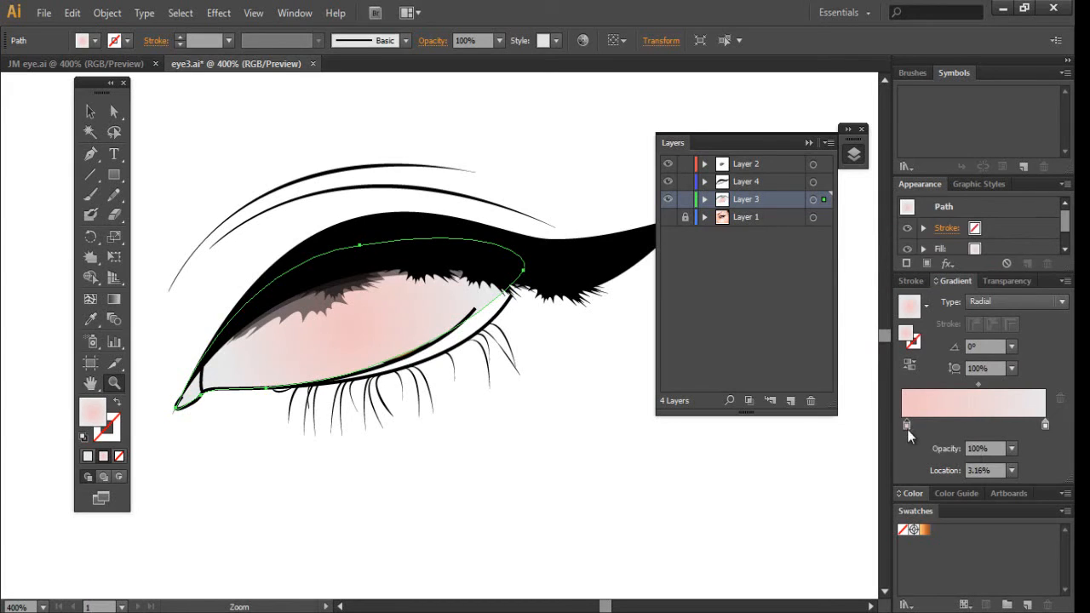
click(1005, 303)
click(1000, 320)
drag(979, 384, 923, 395)
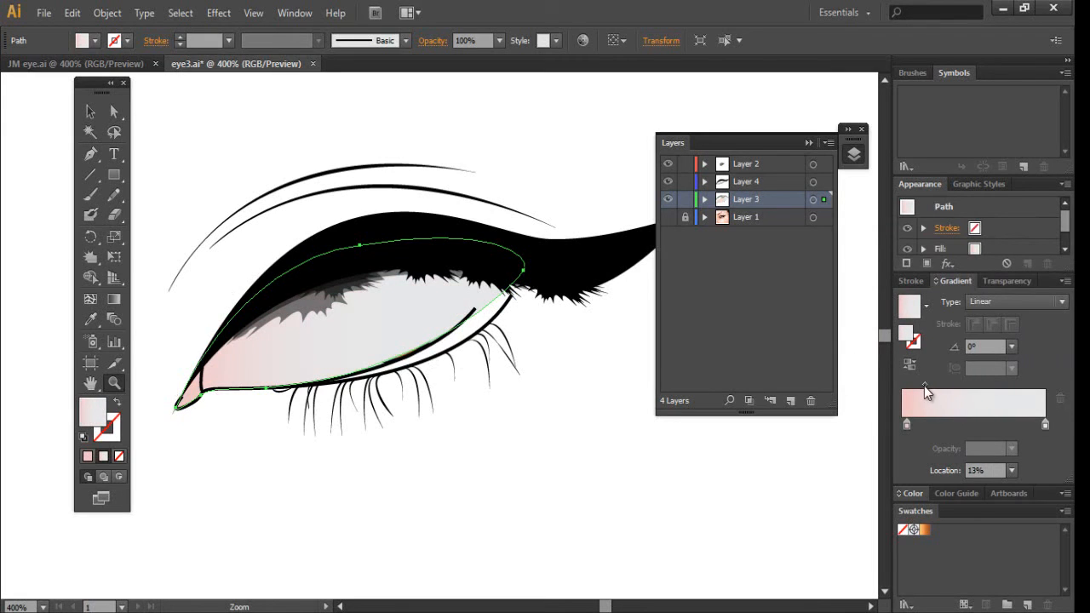
drag(1045, 424, 1046, 425)
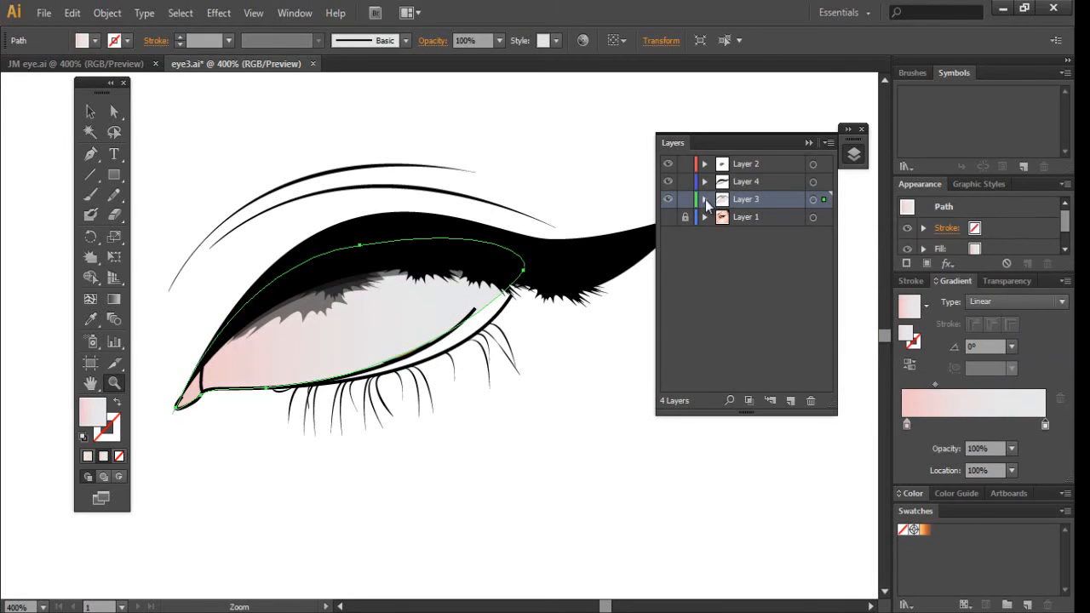
- Move the gradient eyeball path to the bottom of Layer 3's stack, behind the iris, and deselect it
click(704, 199)
drag(754, 217, 756, 329)
key(v)
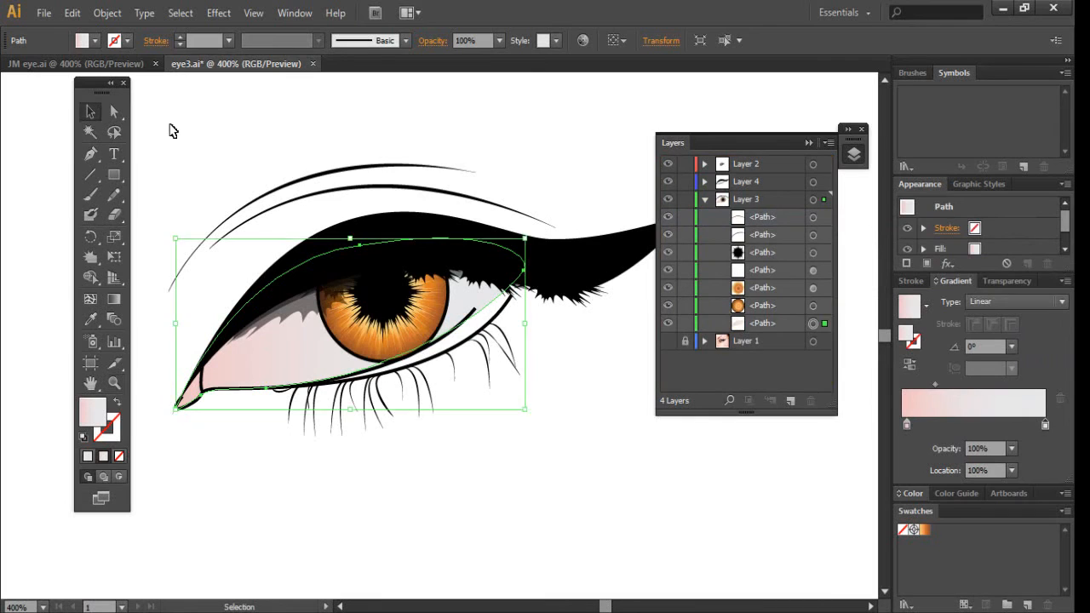
click(170, 127)
click(705, 200)
- Extend the two lower lid lines at the outer corner up into the black eyeliner with the Pen
key(p)
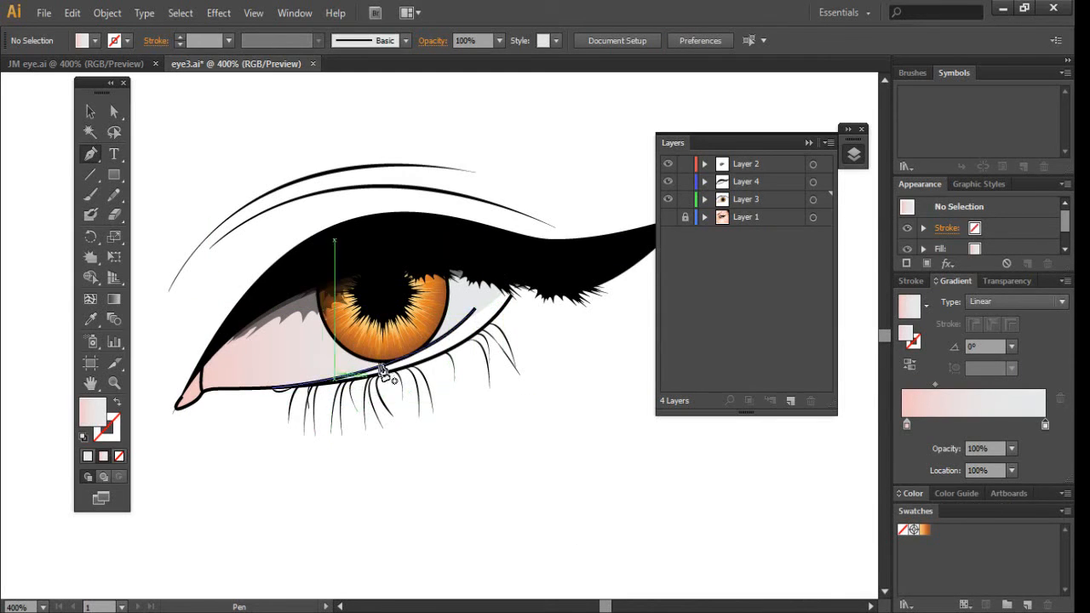
click(475, 308)
click(511, 267)
key(ctrl+z)
drag(506, 269, 510, 252)
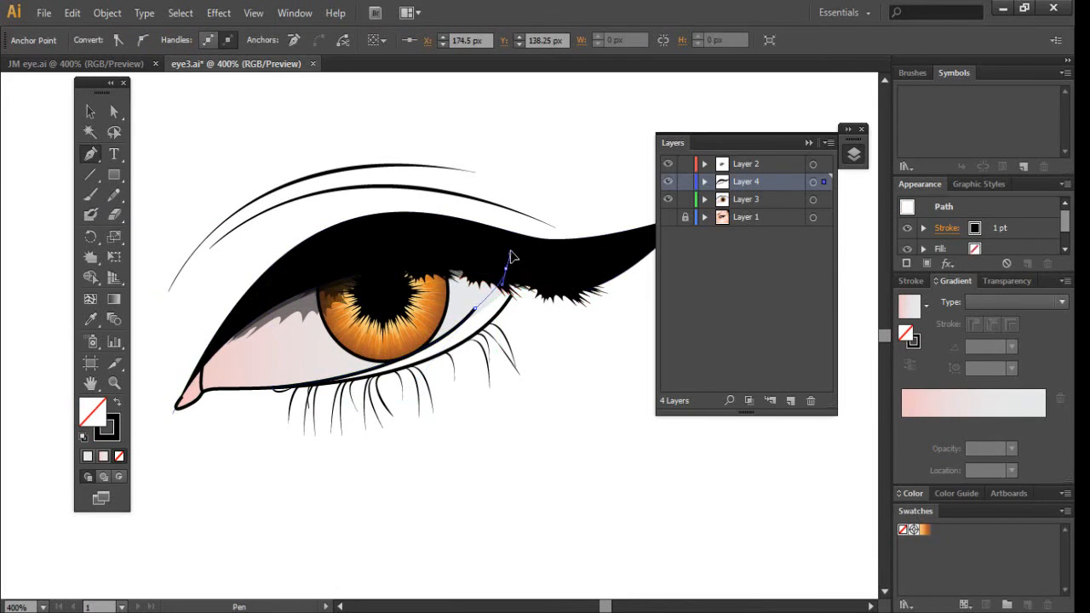
click(511, 300)
drag(533, 361, 533, 366)
key(ctrl+z)
key(ctrl+z)
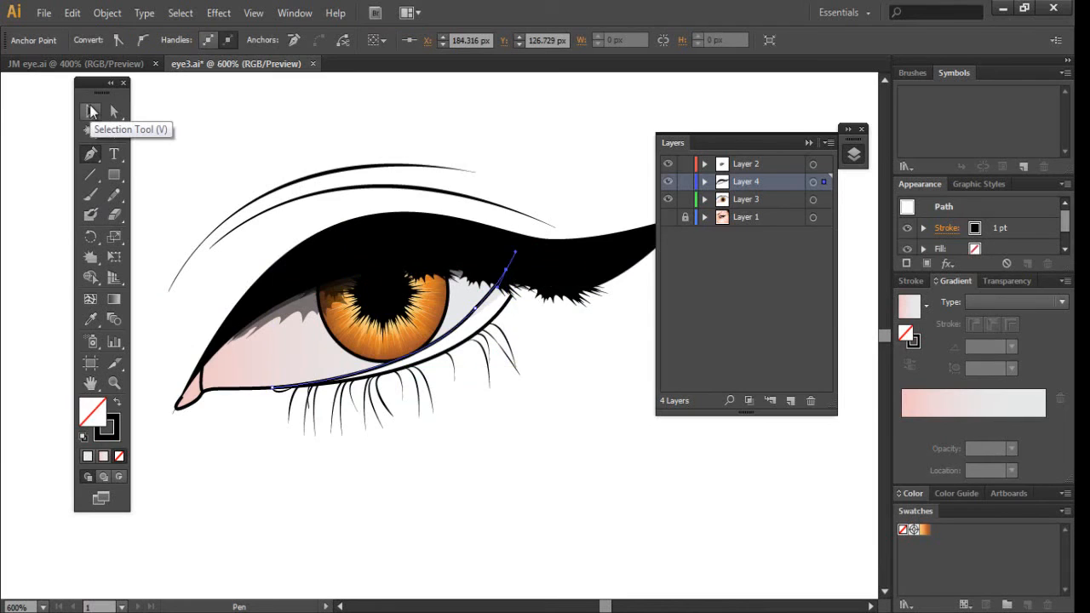
key(ctrl+plus)
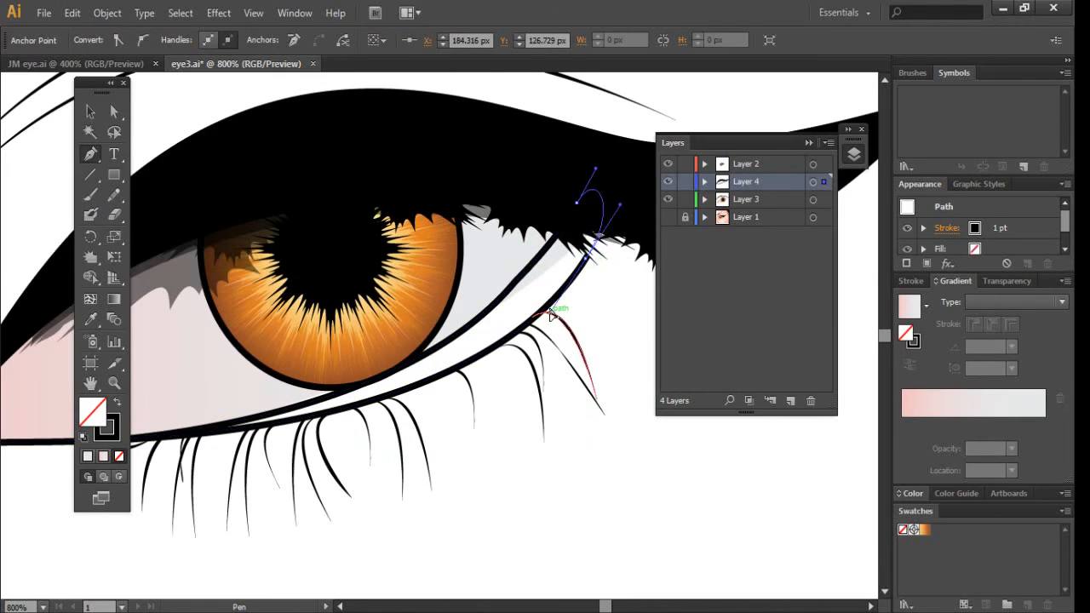
click(90, 111)
- Try to fill the selected lid line with pale pink efd0d9, undo the fill, and clear the selection
double_click(96, 416)
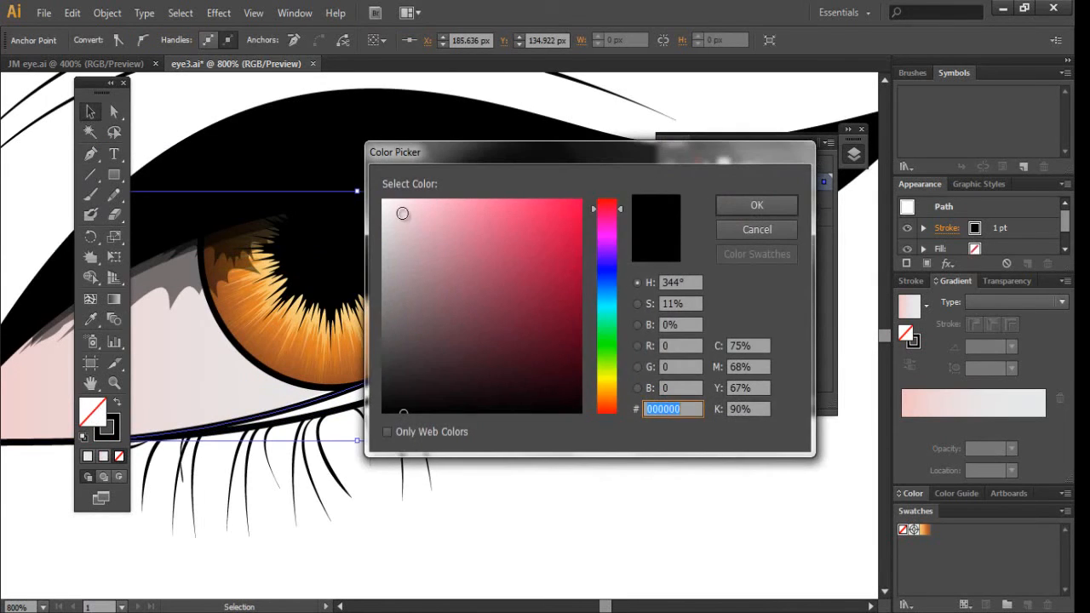
click(402, 212)
drag(404, 213, 412, 212)
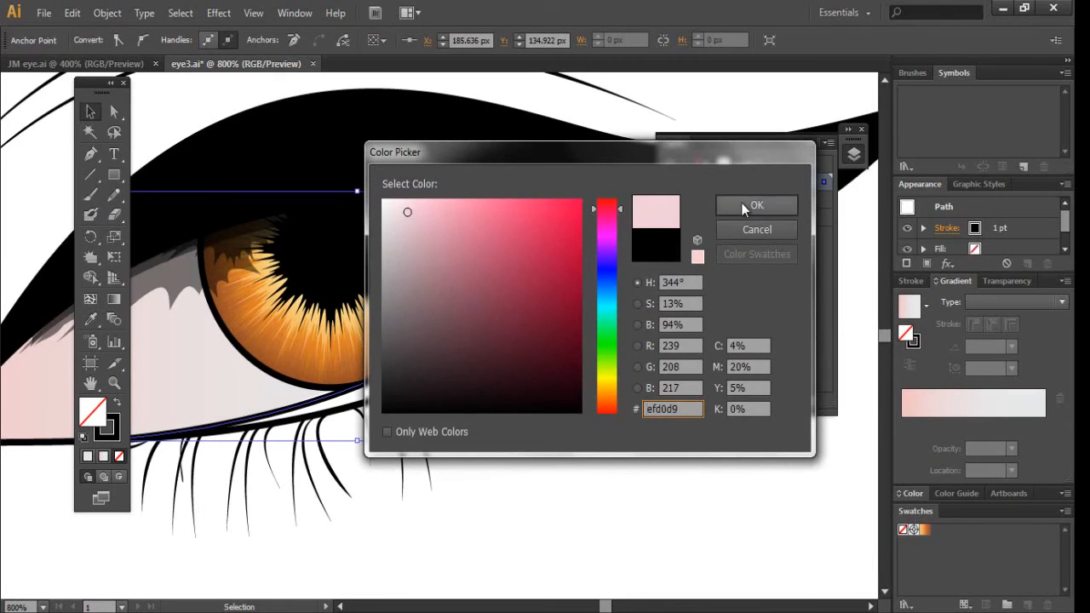
click(757, 205)
key(ctrl+z)
click(180, 106)
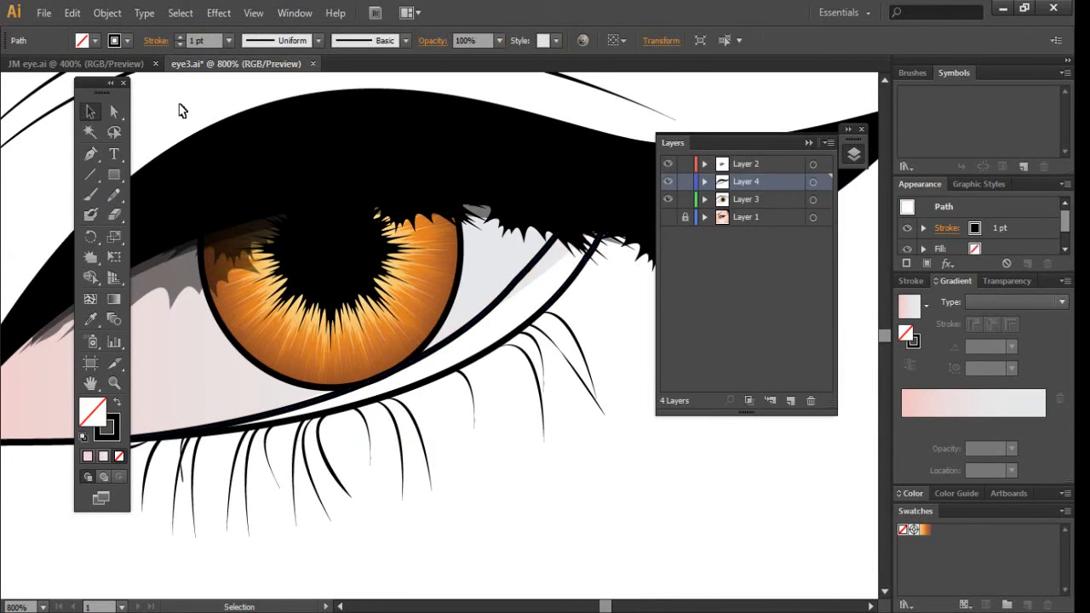
- Draw a closed pale pink shape with the Pen between the two lower lid lines, reaching under the eyeliner at the outer corner
double_click(90, 417)
click(420, 207)
click(788, 204)
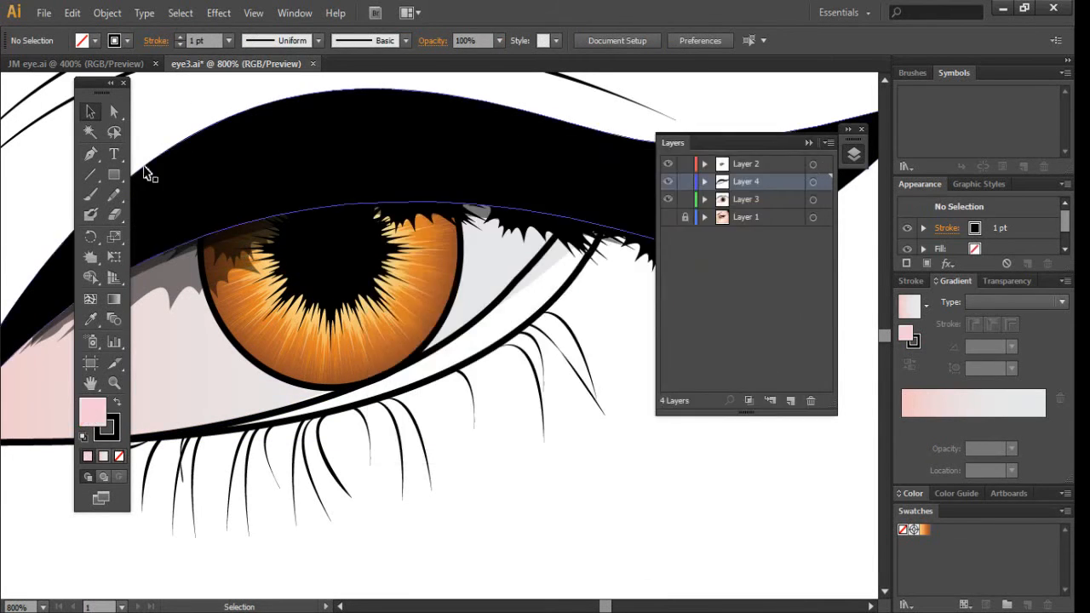
click(91, 154)
click(213, 425)
drag(567, 232, 679, 228)
key(ctrl+minus)
drag(616, 252, 561, 337)
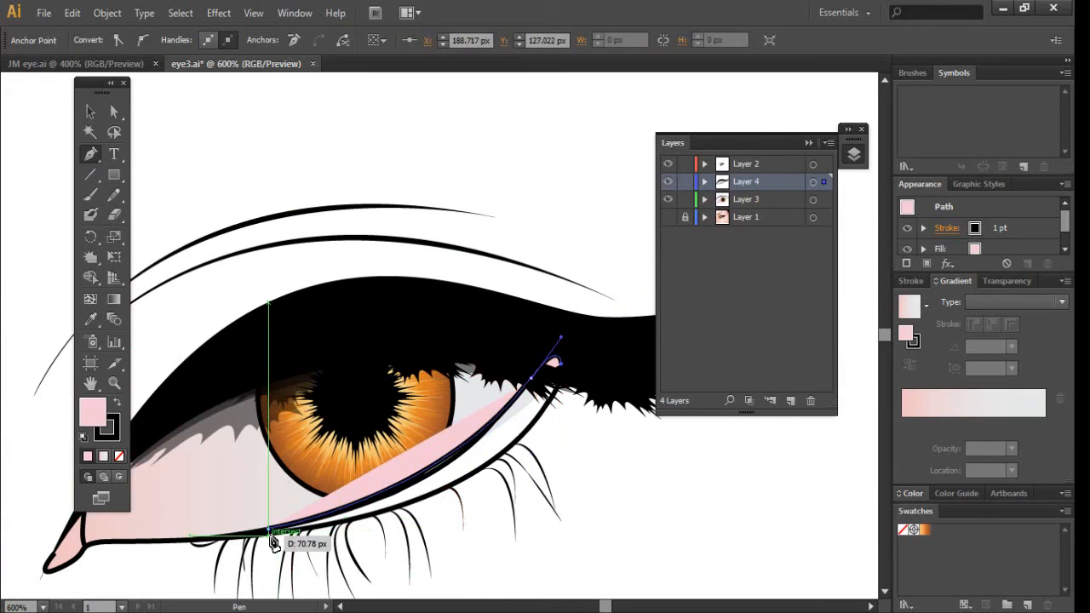
drag(561, 338, 540, 363)
click(550, 385)
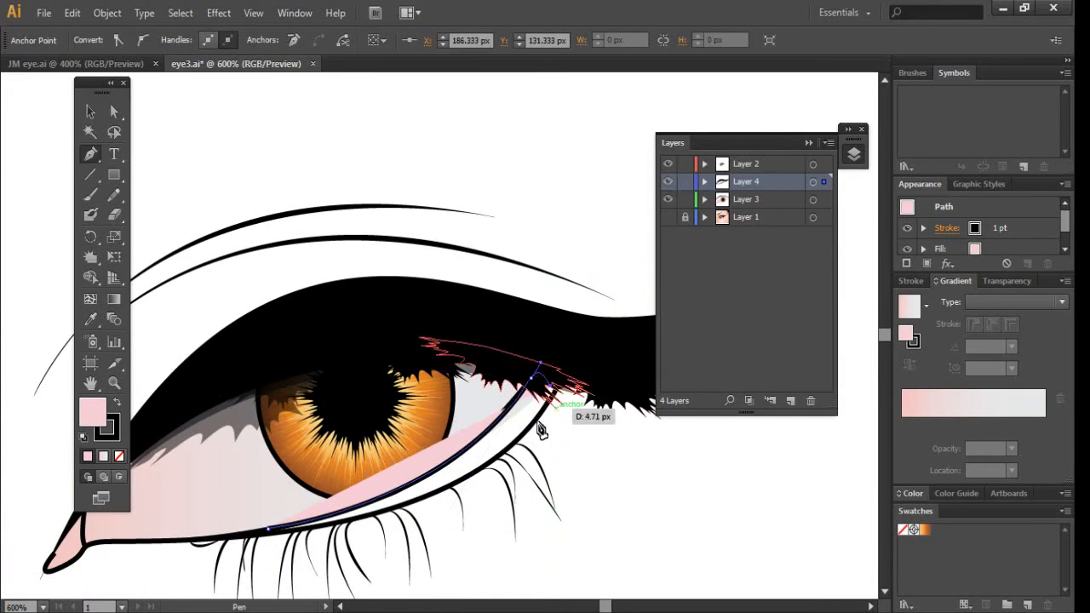
drag(469, 475, 393, 511)
click(255, 527)
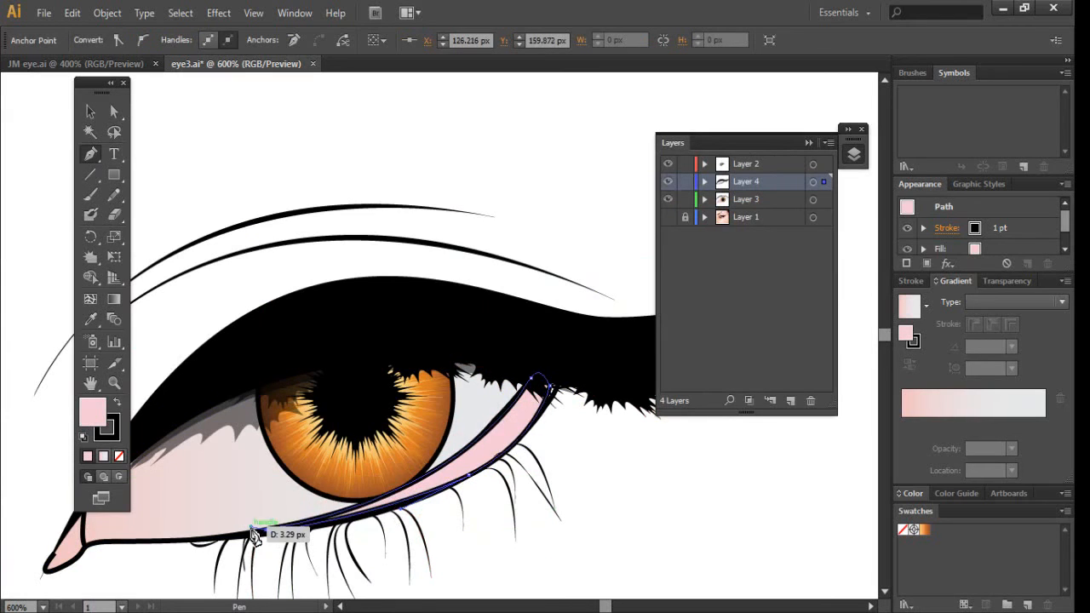
- Remove the pink lid shape's stroke and move it from Layer 4 into Layer 3, directly above the eyeball path
click(118, 456)
click(706, 183)
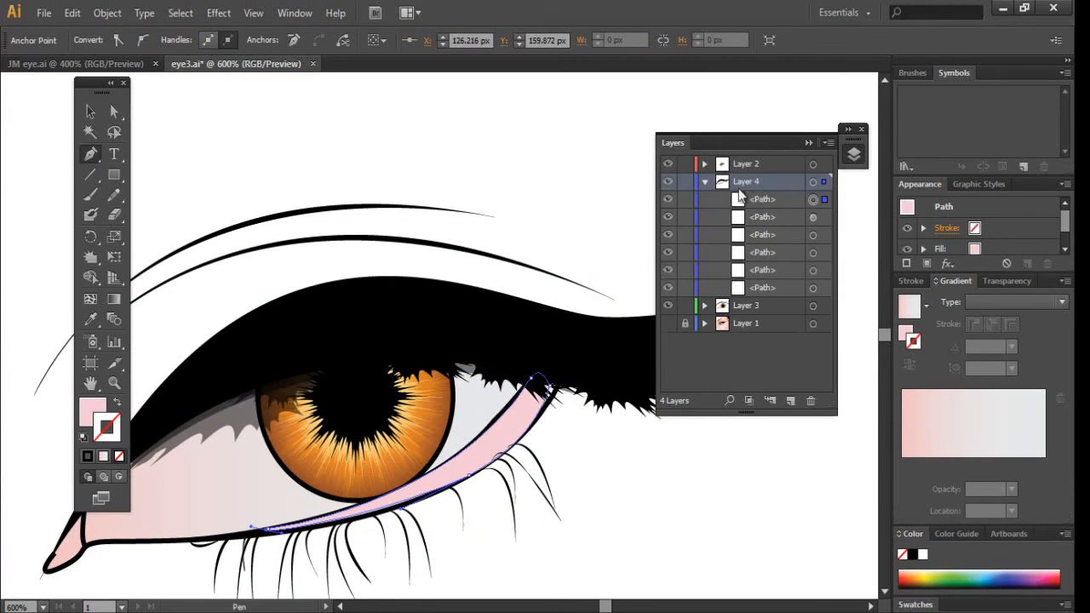
click(704, 306)
drag(762, 199, 776, 339)
click(91, 111)
click(168, 117)
click(516, 433)
click(589, 228)
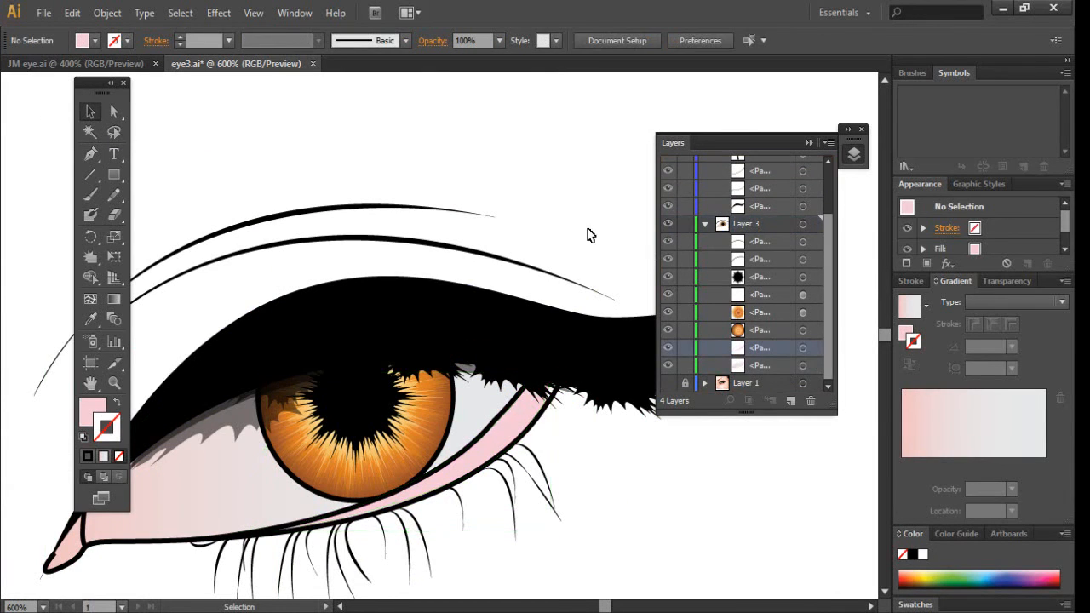
- Make Layer 3 active with Layers 2 and 4 locked, and set the fill color to light gray eae4e5
key(ctrl+minus)
key(ctrl+minus)
key(ctrl+minus)
key(ctrl+plus)
key(ctrl+plus)
key(ctrl+plus)
key(ctrl+minus)
click(704, 223)
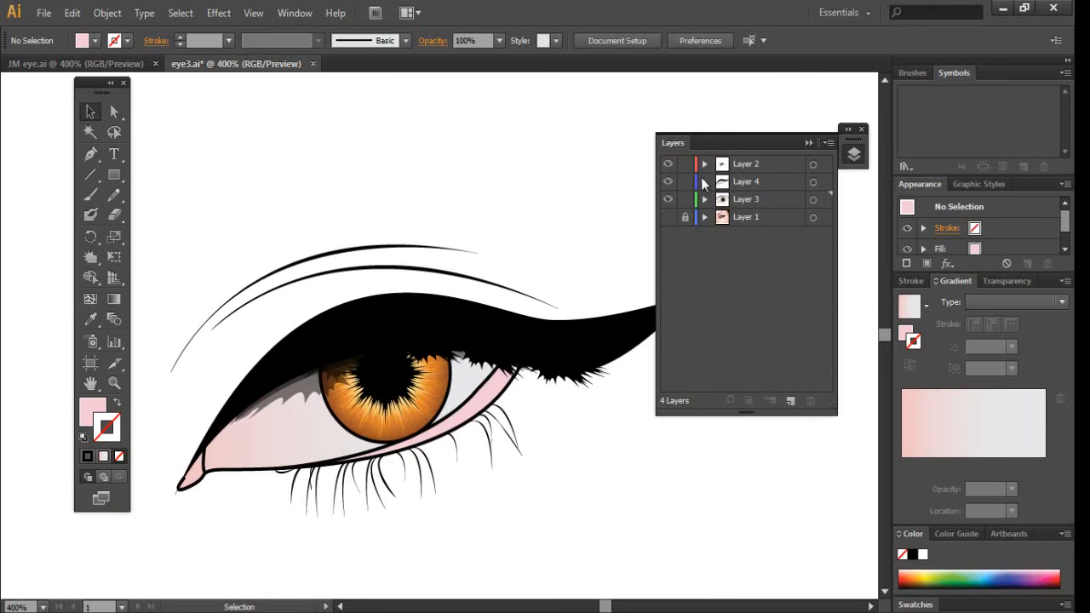
click(742, 201)
double_click(92, 412)
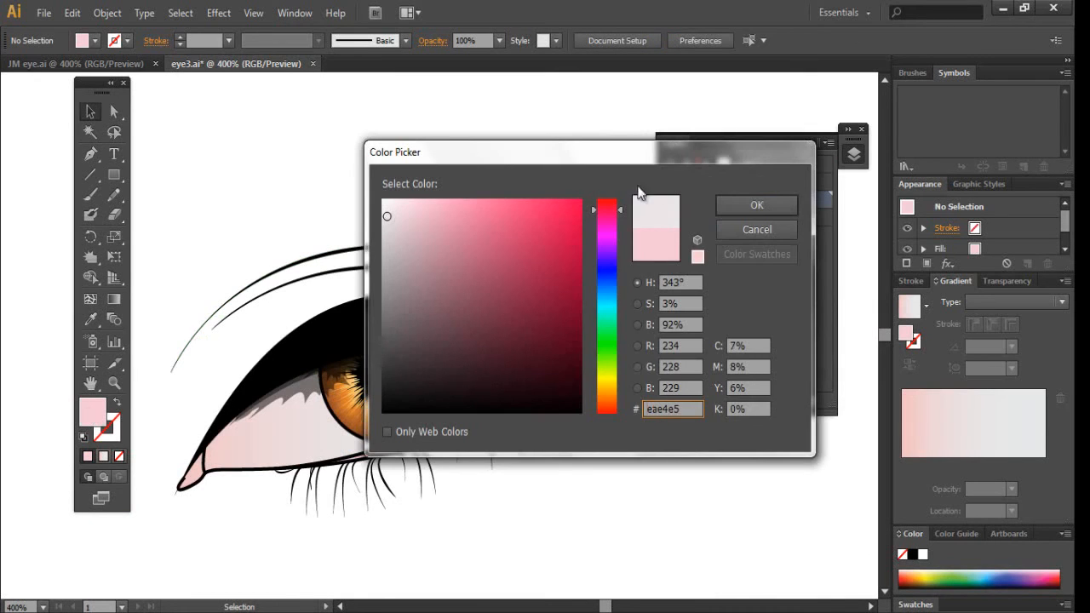
click(760, 204)
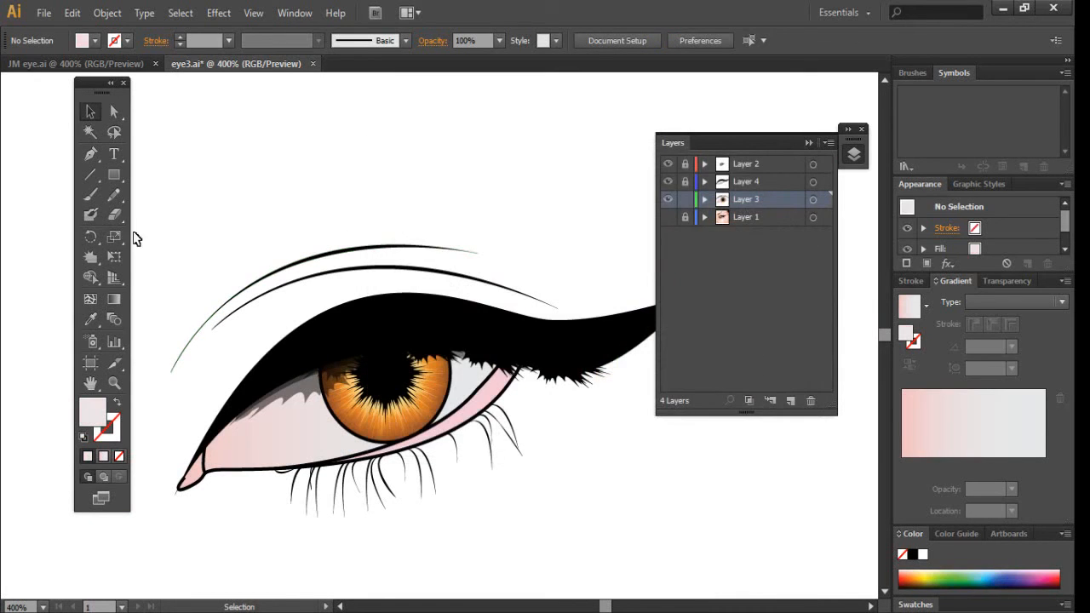
- Place two light gray ellipse highlights on the iris, a larger one at the pupil's upper left and a smaller one at its lower right
click(112, 174)
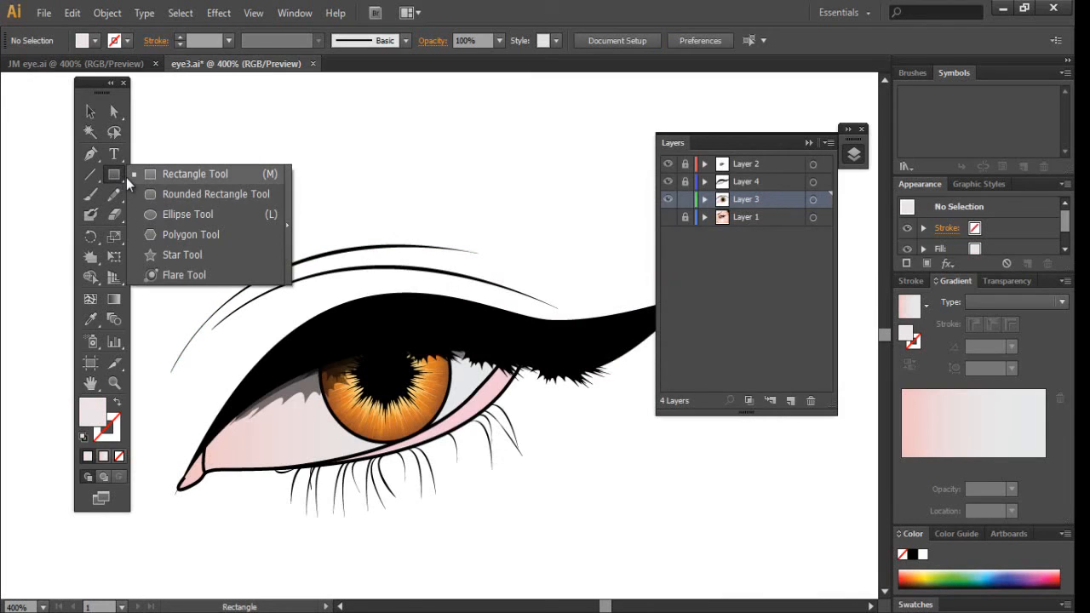
click(150, 215)
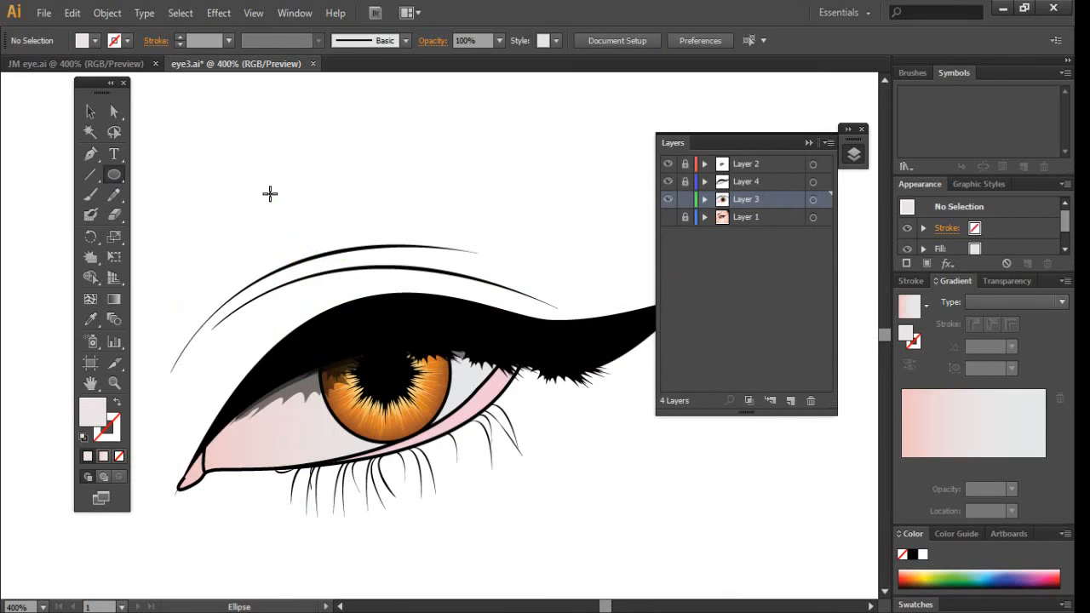
mouse_move(244, 182)
mouse_down()
mouse_move(269, 206)
mouse_move(320, 222)
mouse_up()
click(91, 111)
drag(222, 143, 417, 402)
double_click(89, 418)
click(387, 212)
click(756, 205)
click(458, 222)
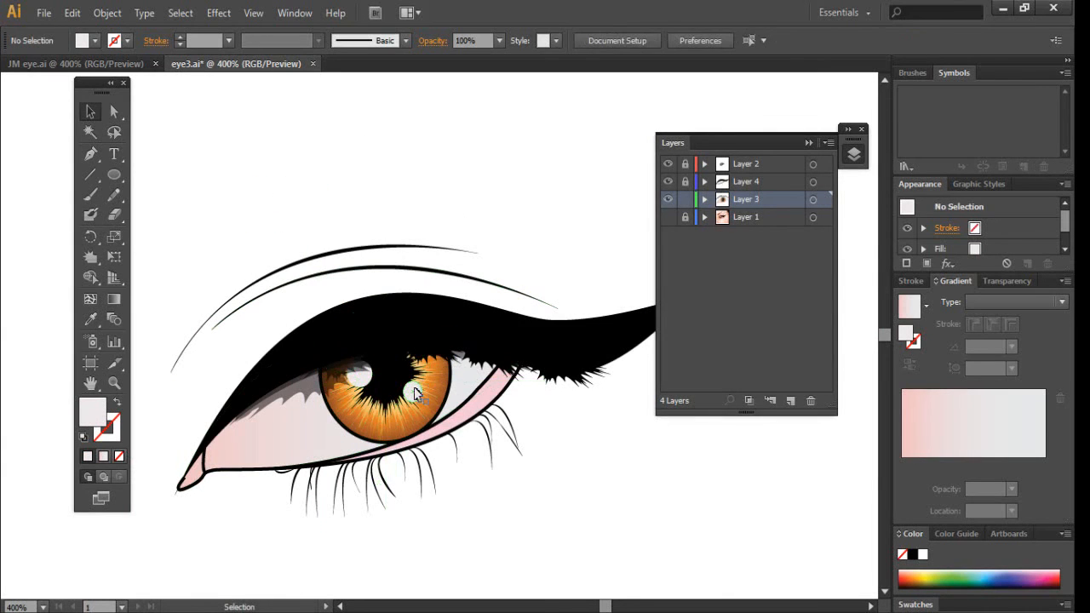
- Set the blending mode of both highlight circles to Soft Light
click(413, 393)
shift+click(362, 381)
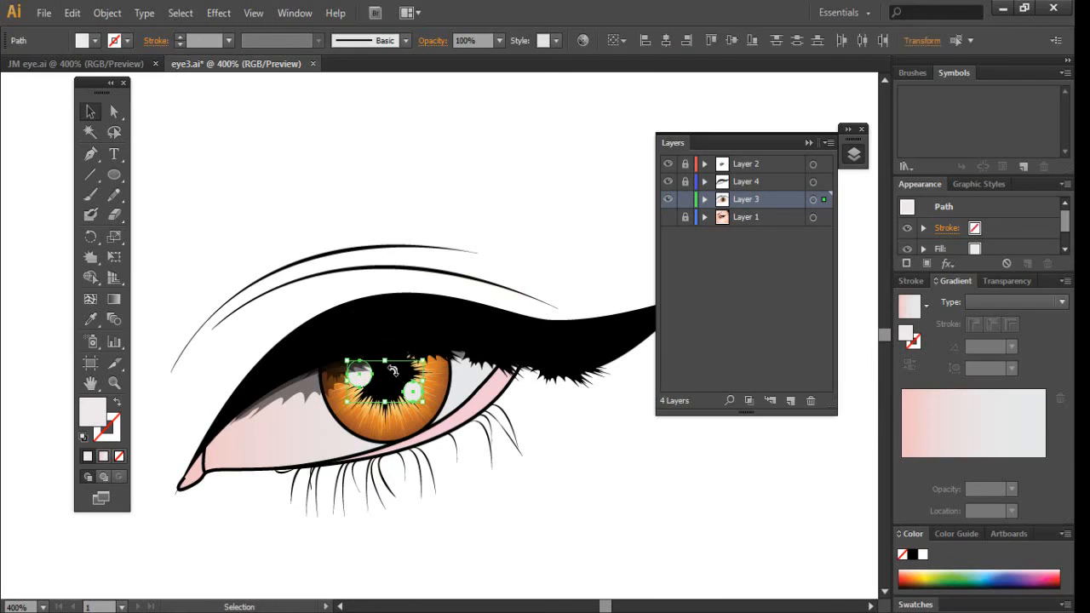
click(1003, 281)
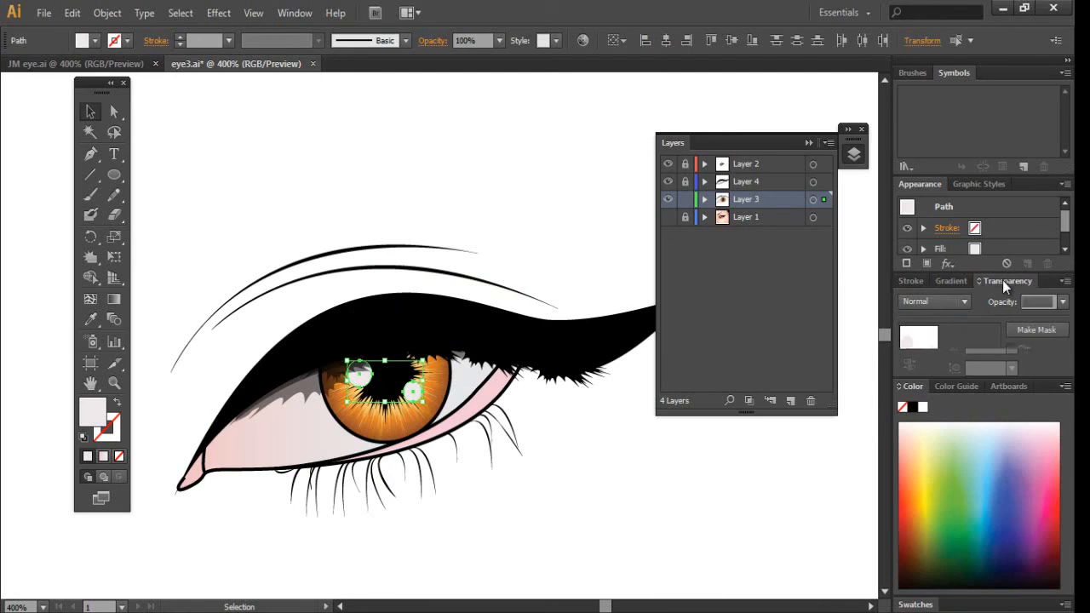
click(942, 304)
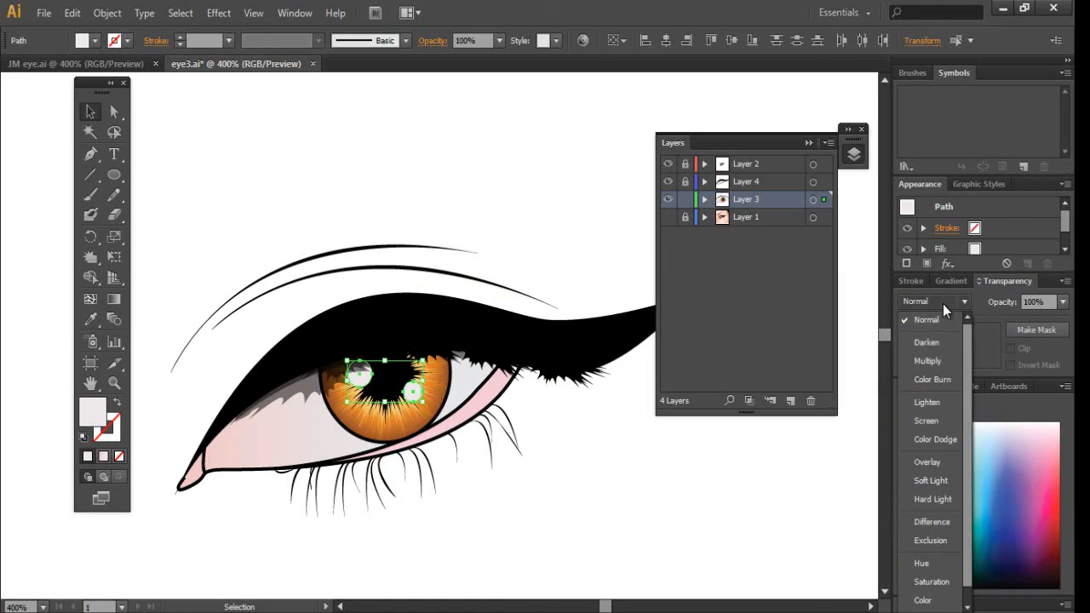
click(928, 480)
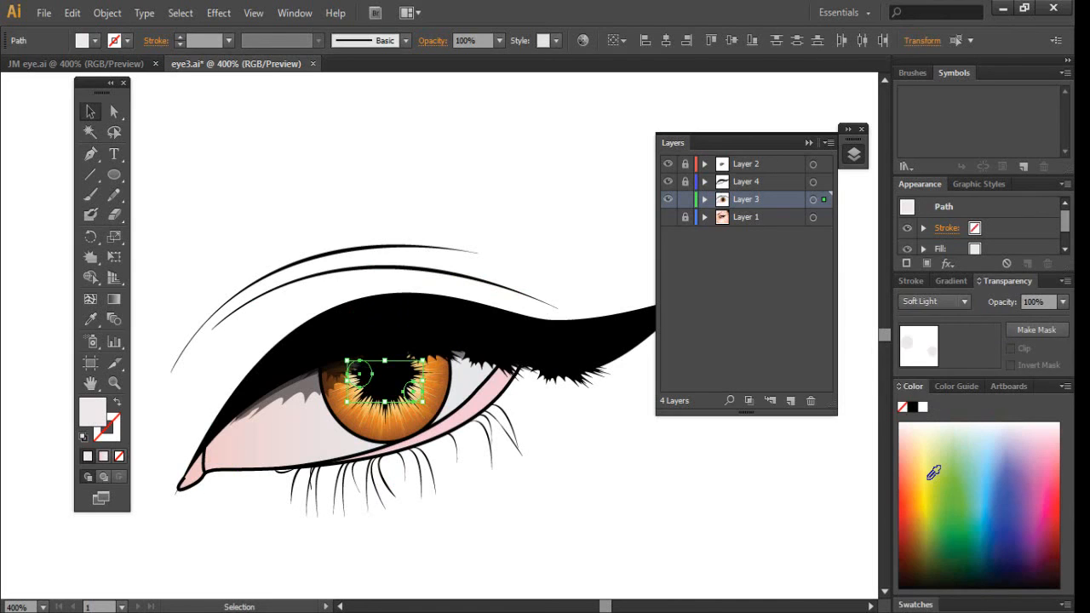
- Shift the smaller highlight slightly outward from the pupil and the larger highlight slightly down
click(710, 531)
click(419, 402)
drag(418, 400, 424, 395)
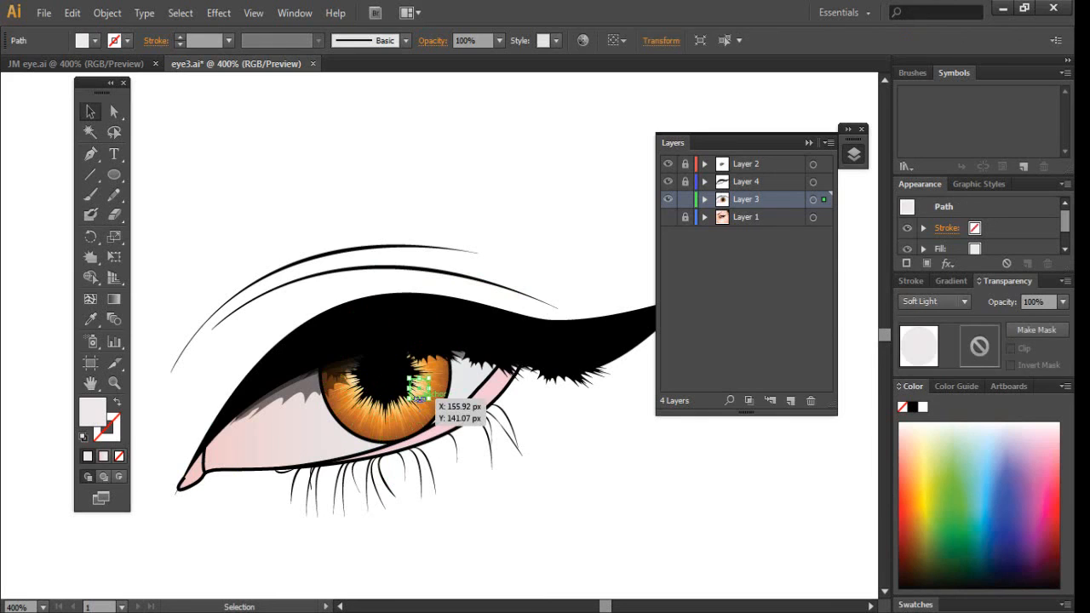
click(619, 500)
drag(359, 372, 358, 378)
click(620, 501)
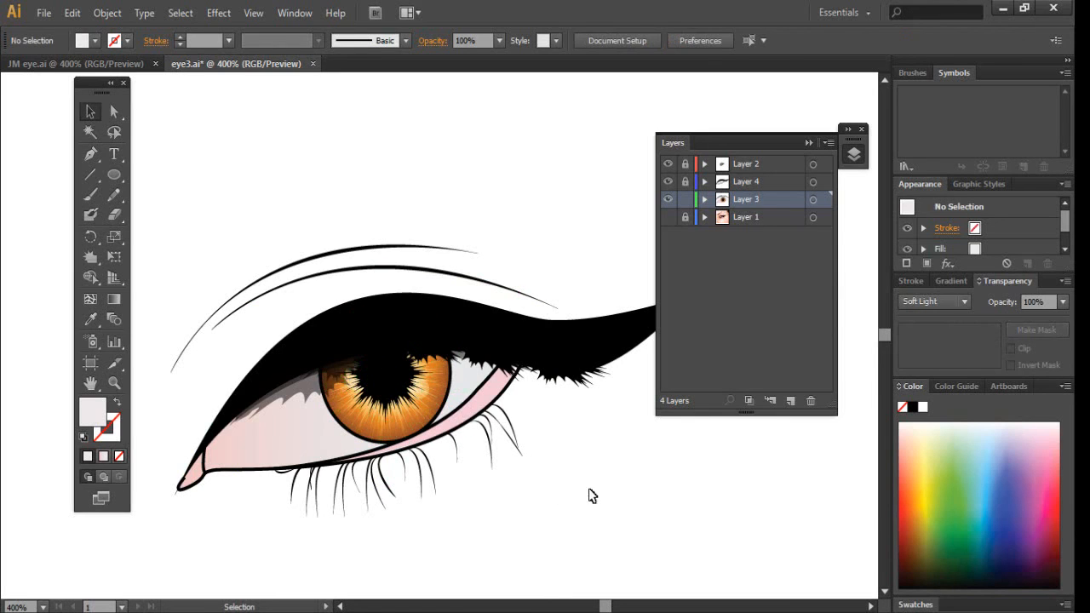
- Compare the drawing with the reference photo on Layer 1, leaving the photo hidden and the Layers panel closed
key(ctrl+minus)
key(ctrl+plus)
key(ctrl+minus)
click(668, 217)
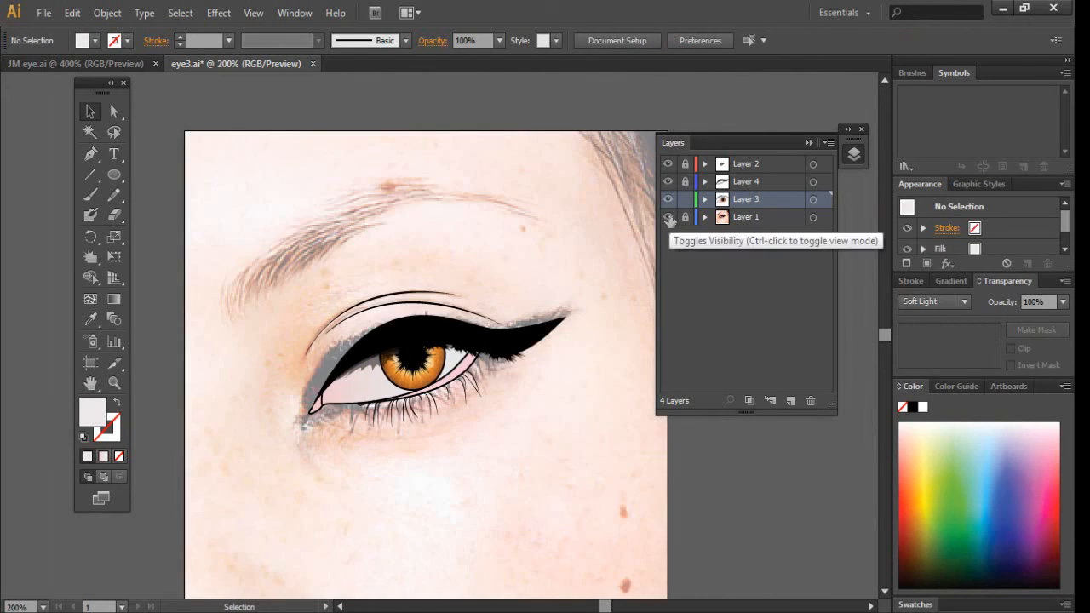
click(668, 217)
key(ctrl+plus)
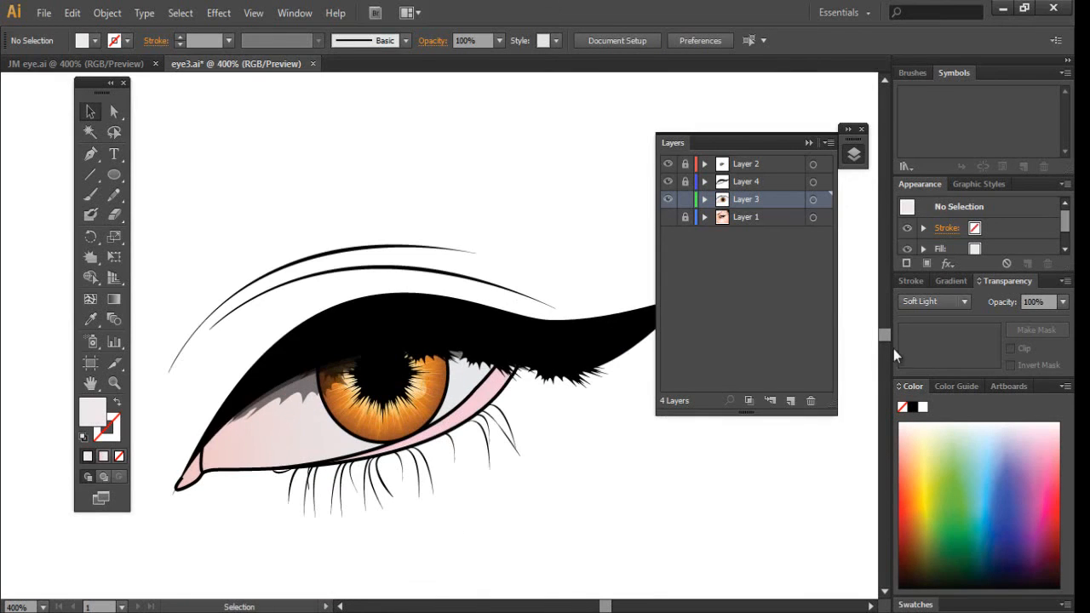
click(809, 143)
click(860, 131)
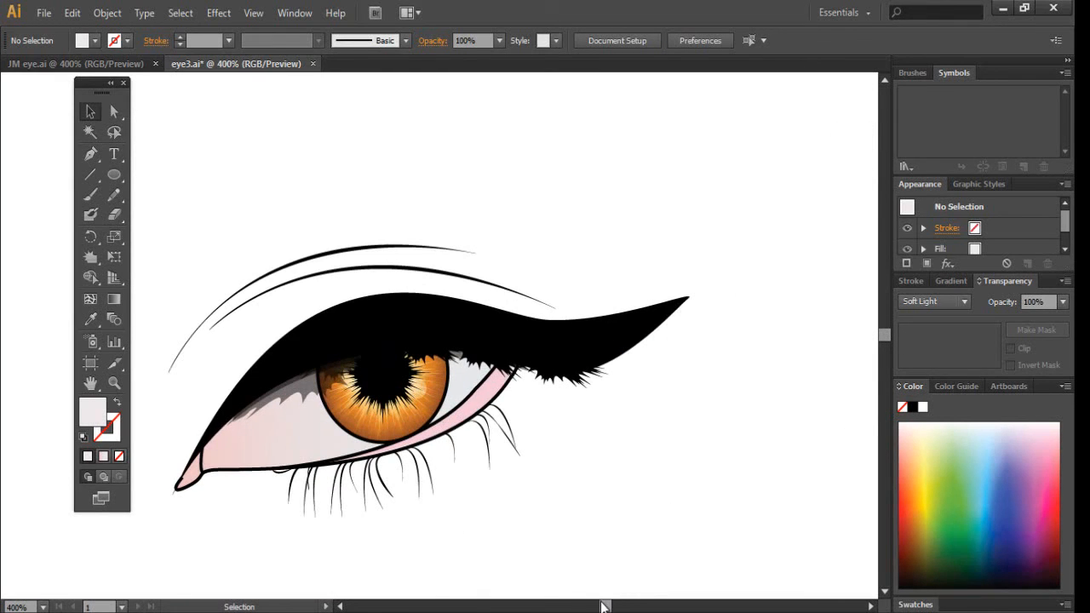
- Examine the iris highlights, lashes and lower lid of the finished eye up close and as a whole
key(ctrl+plus)
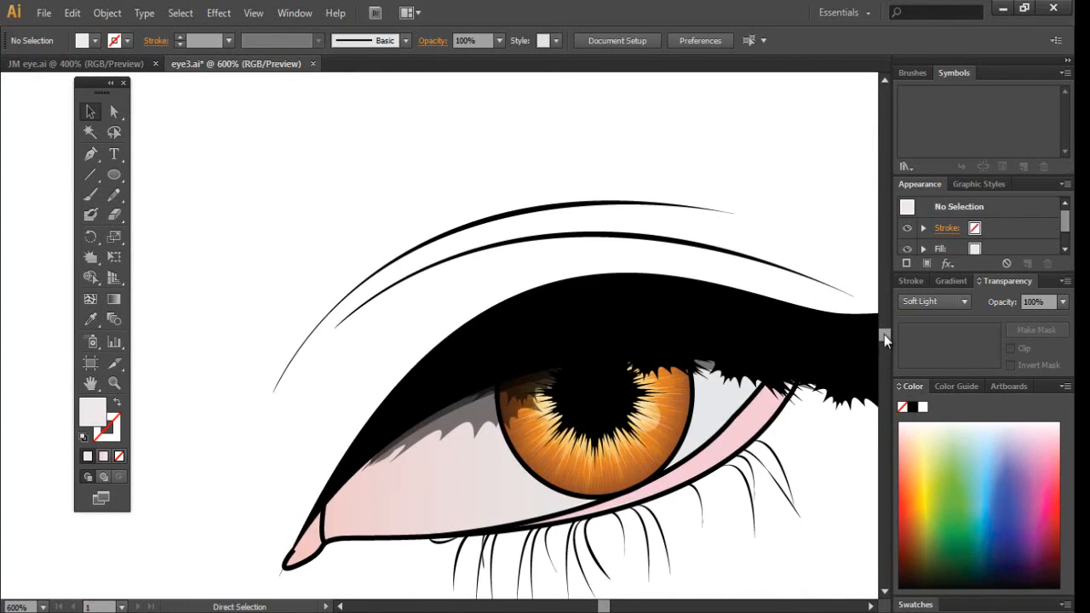
key(ctrl+plus)
drag(604, 606, 606, 606)
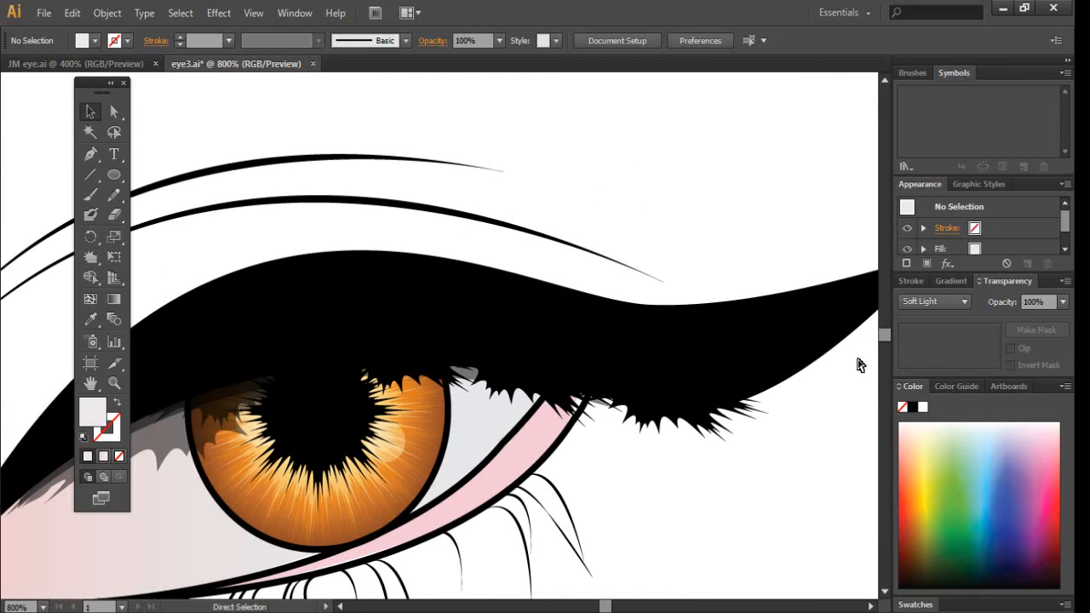
key(ctrl+plus)
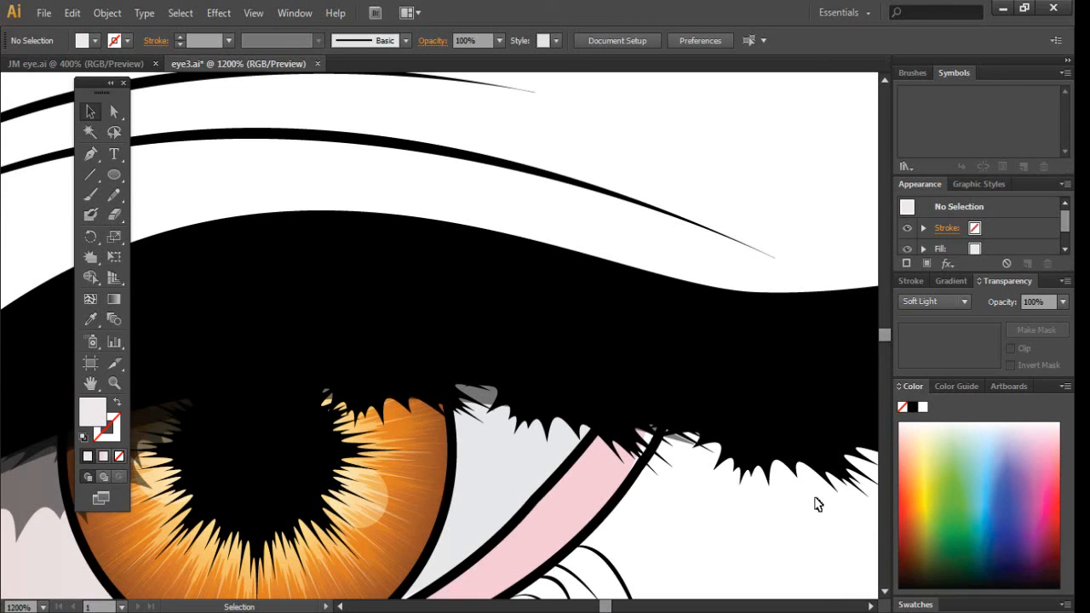
click(883, 594)
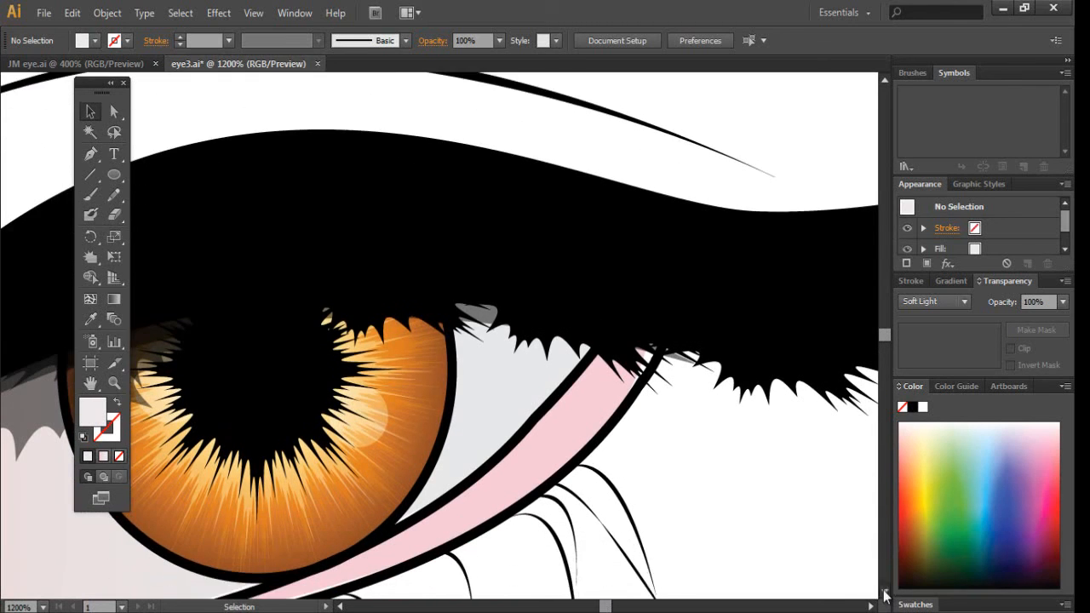
click(340, 606)
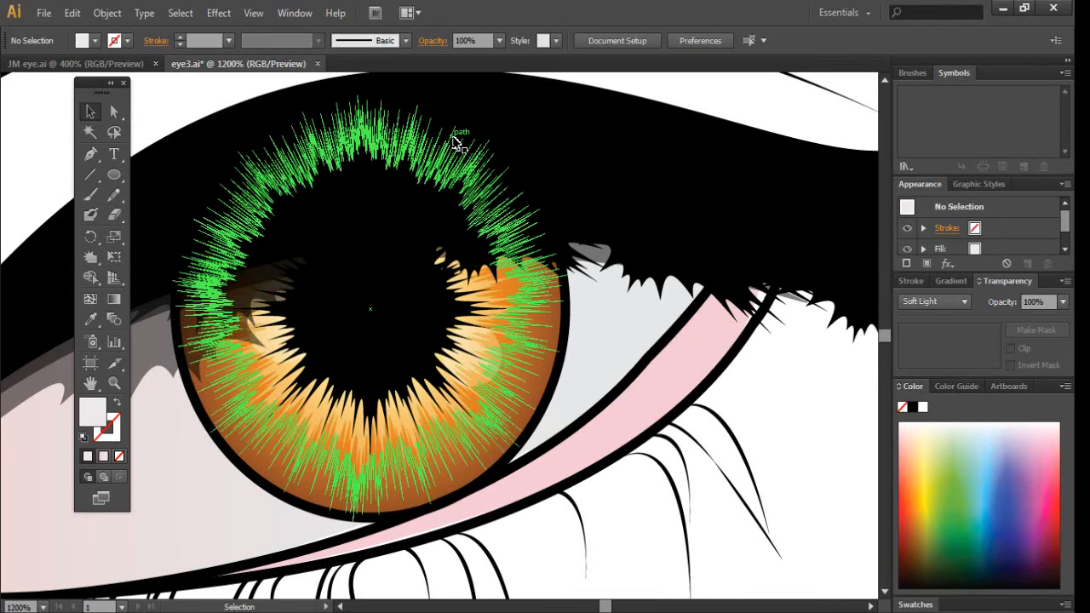
click(289, 349)
key(ctrl+shift+a)
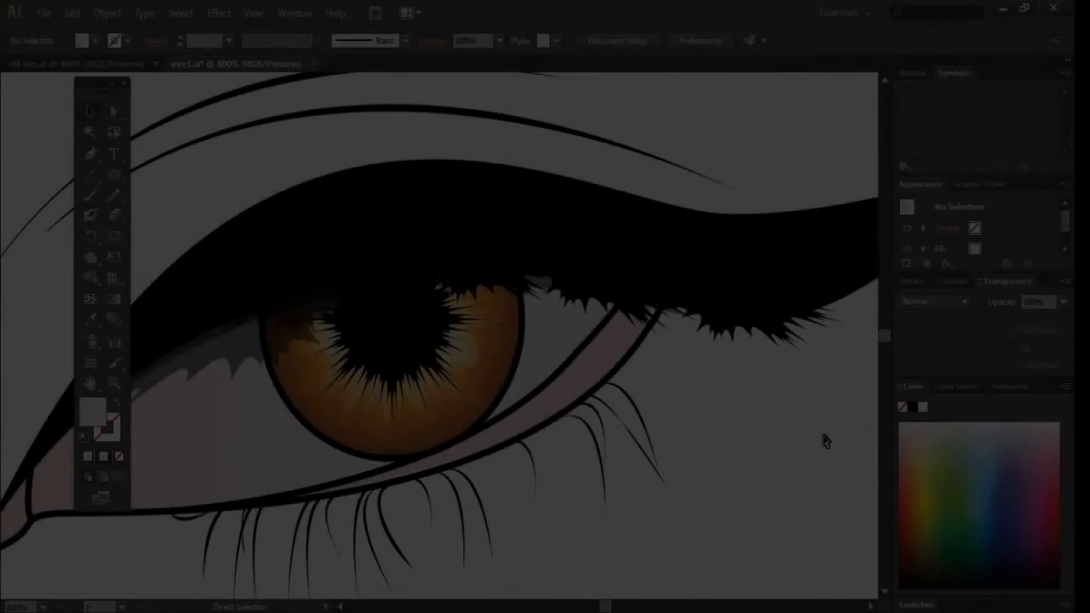
key(ctrl+minus)
key(ctrl+minus)
key(ctrl+plus)
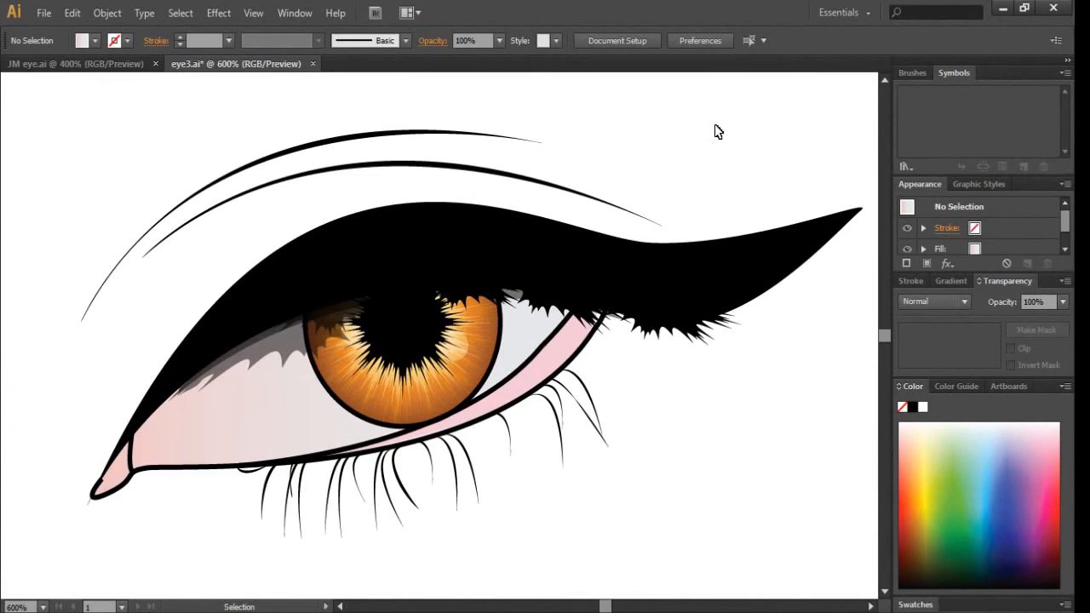